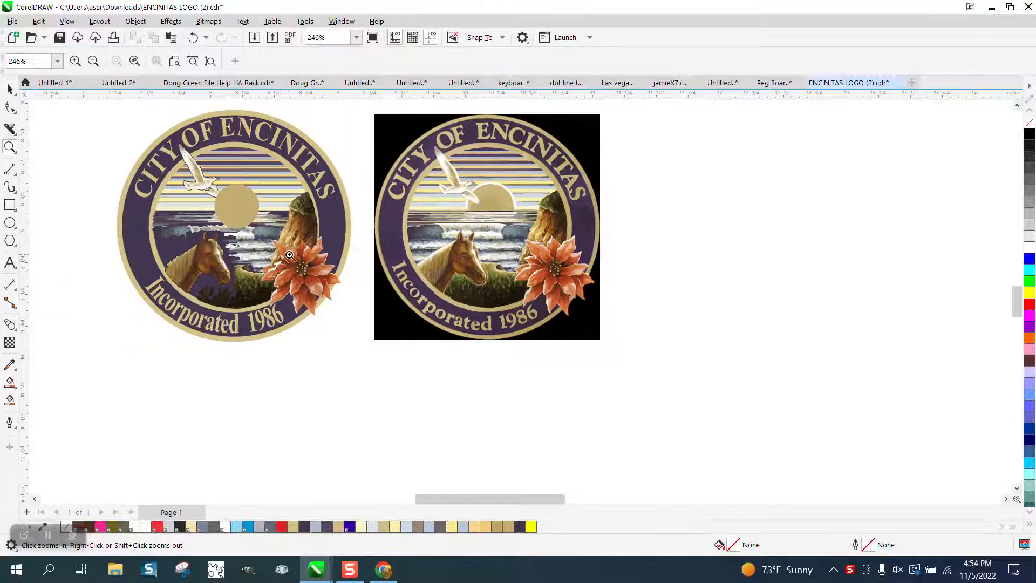
- Remove the outline from the seagull group in the left seal
scroll(372, 264, "down", 1)
scroll(336, 199, "up", 9)
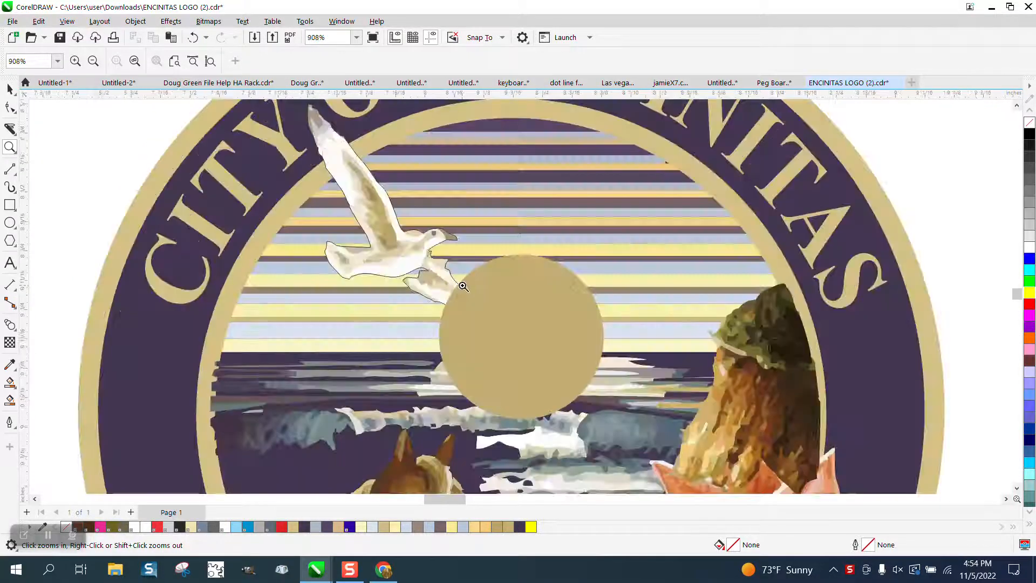
scroll(514, 292, "down", 5)
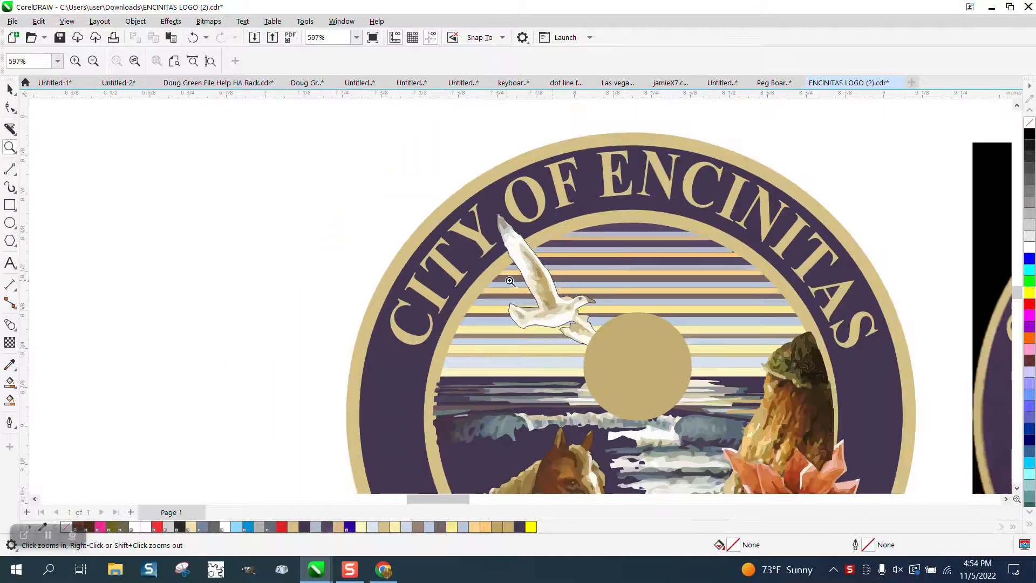
left_click(10, 89)
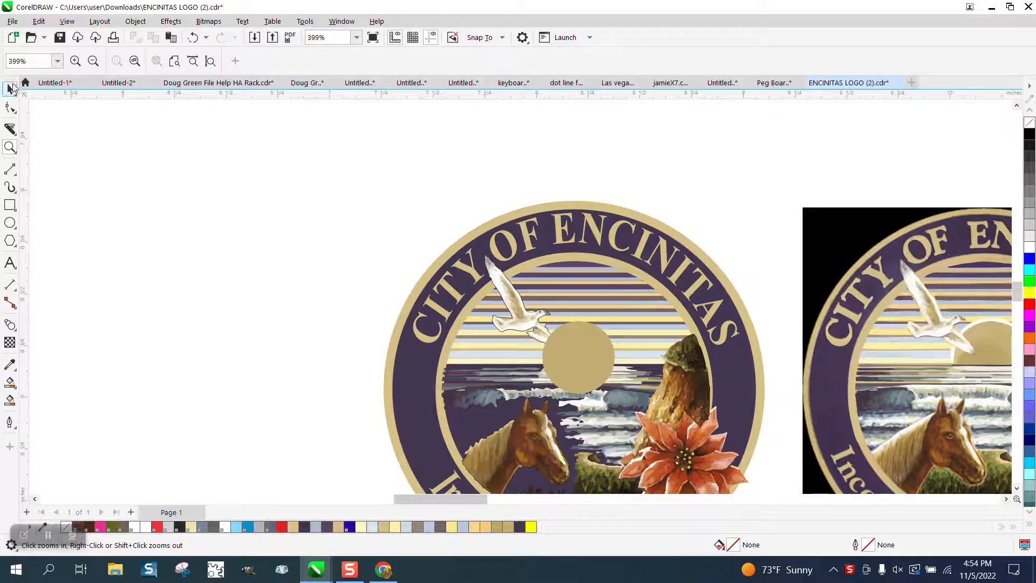
left_click(497, 289)
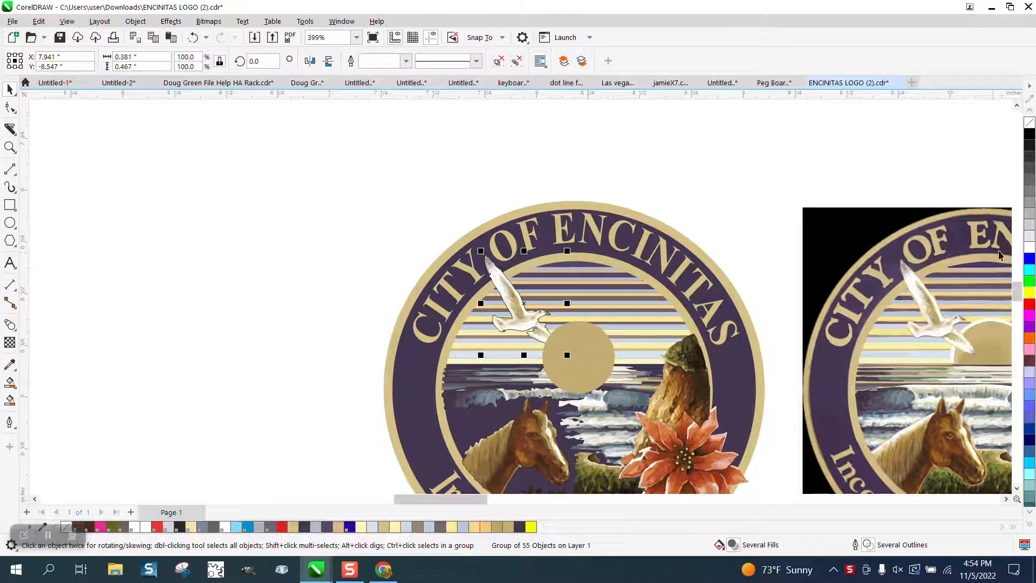
right_click(1028, 123)
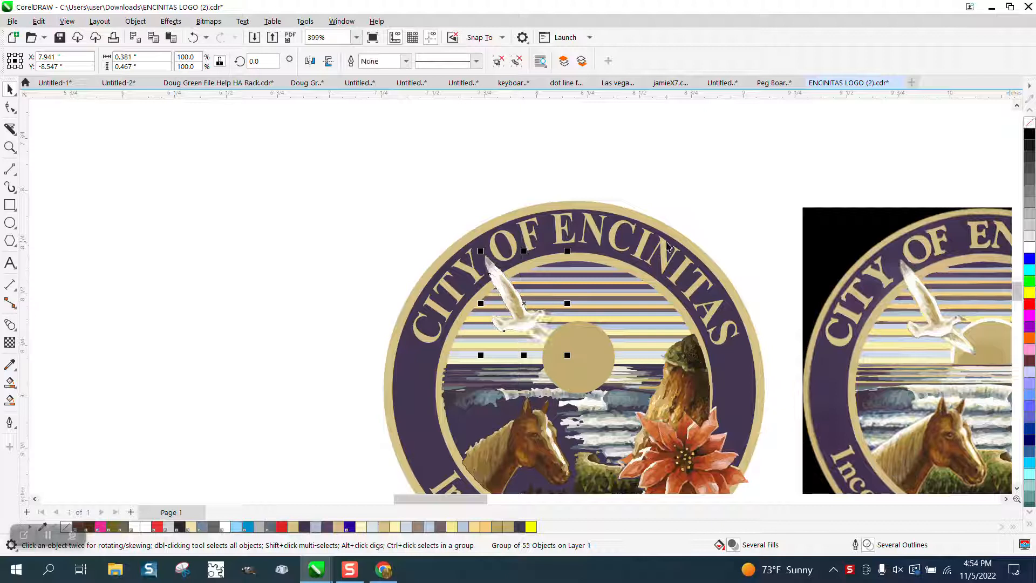
- Try moving the gold inner ring and sky stripes group 2 inches left, out of the seal
scroll(538, 307, "down", 1)
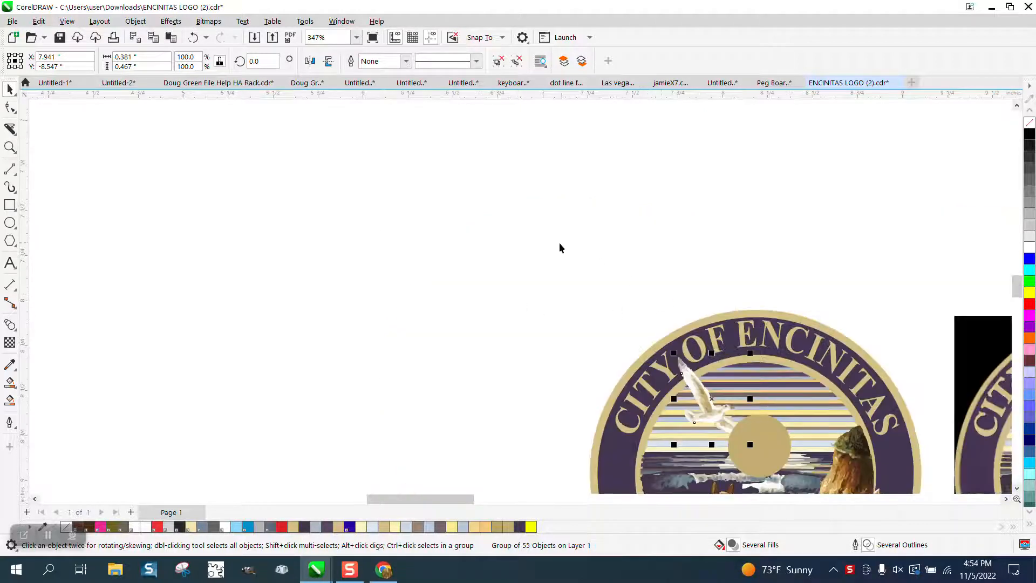
scroll(520, 300, "down", 6)
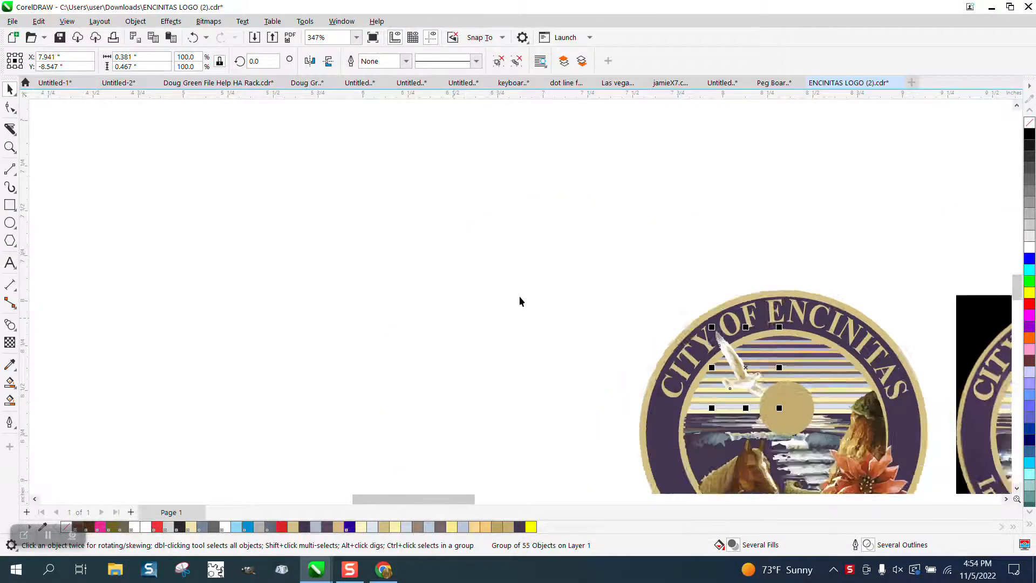
left_click(10, 147)
left_click_drag(556, 294, 699, 407)
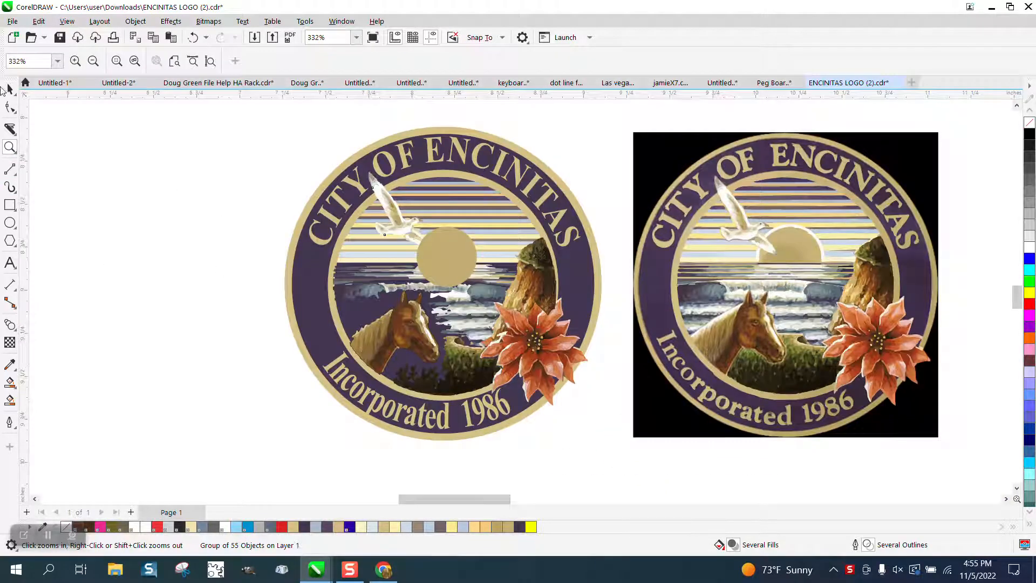
left_click(10, 89)
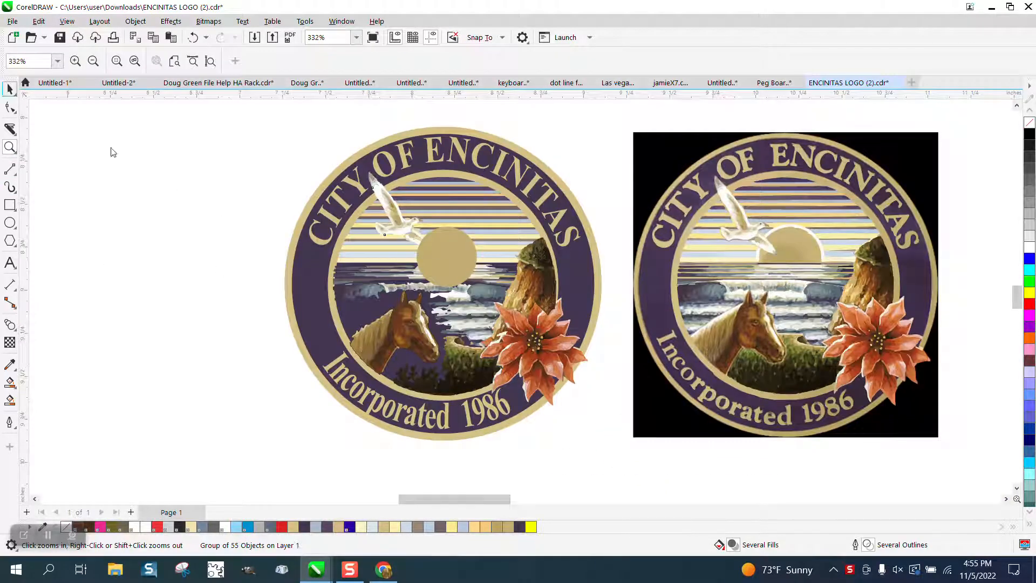
left_click(501, 210)
key("Left")
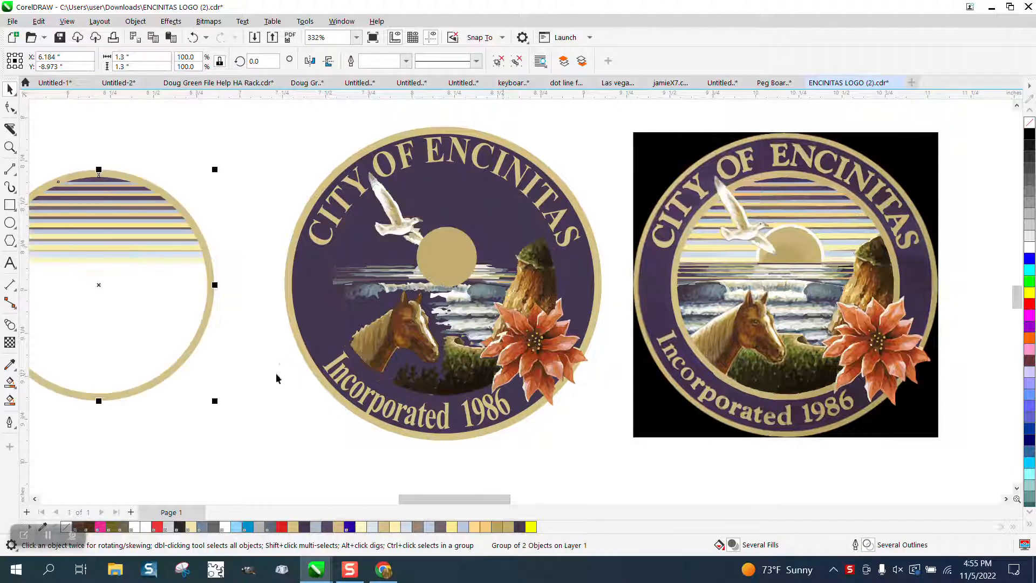
left_click(193, 38)
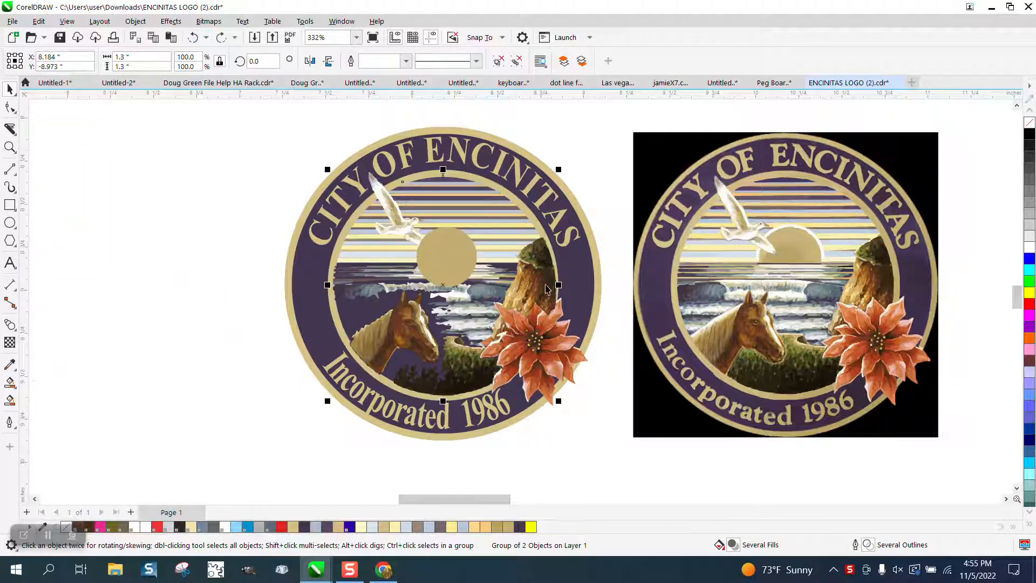
- Move the horse group and the ocean waves group 2 inches left, out of the vector seal
left_click(9, 146)
left_click_drag(348, 307, 415, 378)
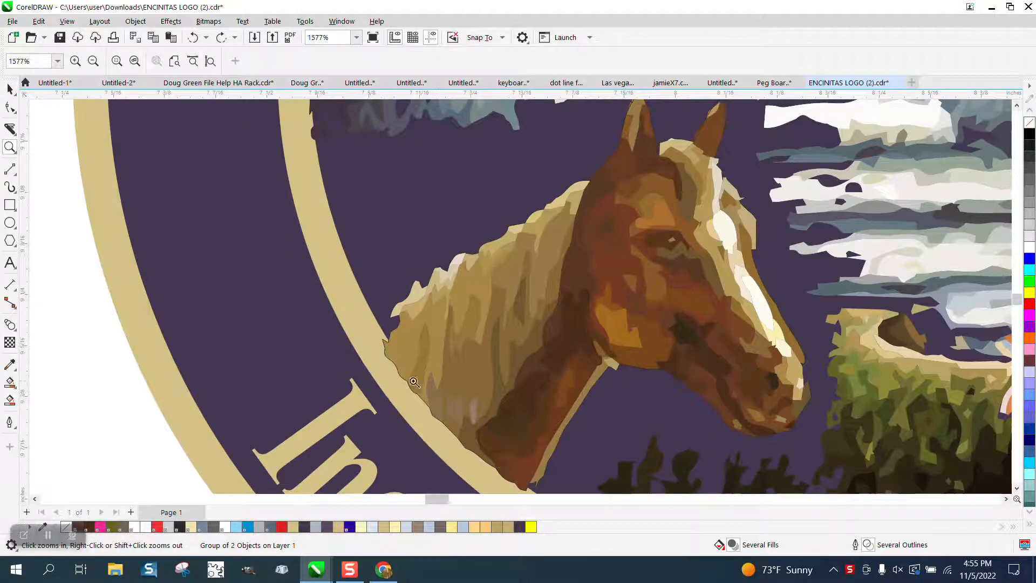
scroll(320, 165, "down", 3)
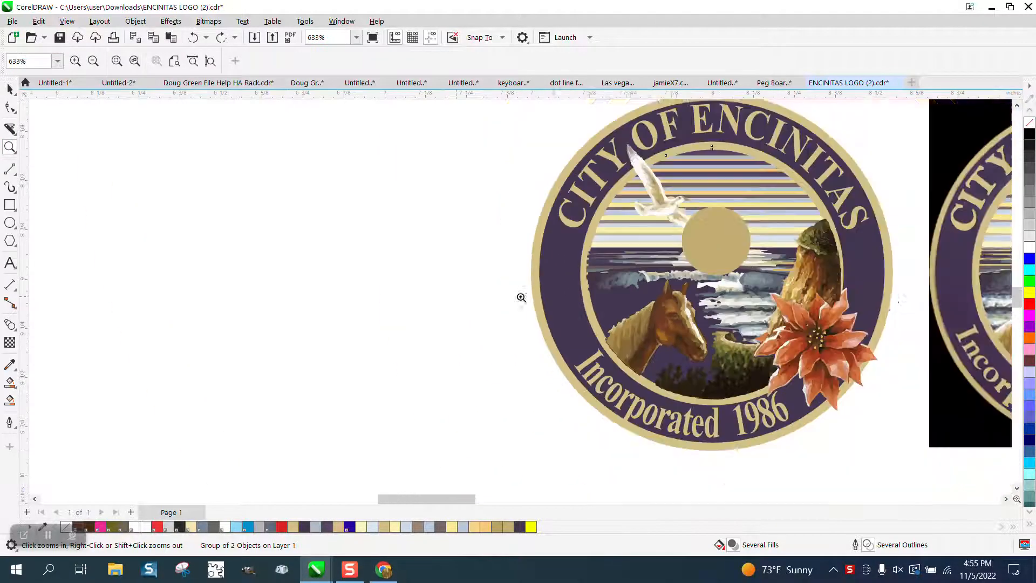
left_click_drag(811, 211, 867, 312)
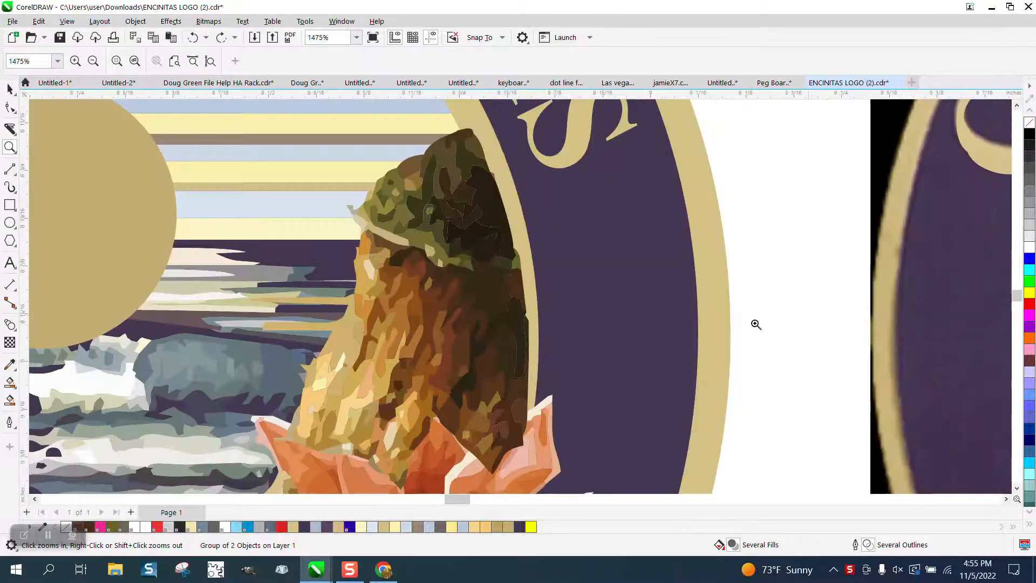
scroll(522, 298, "down", 3)
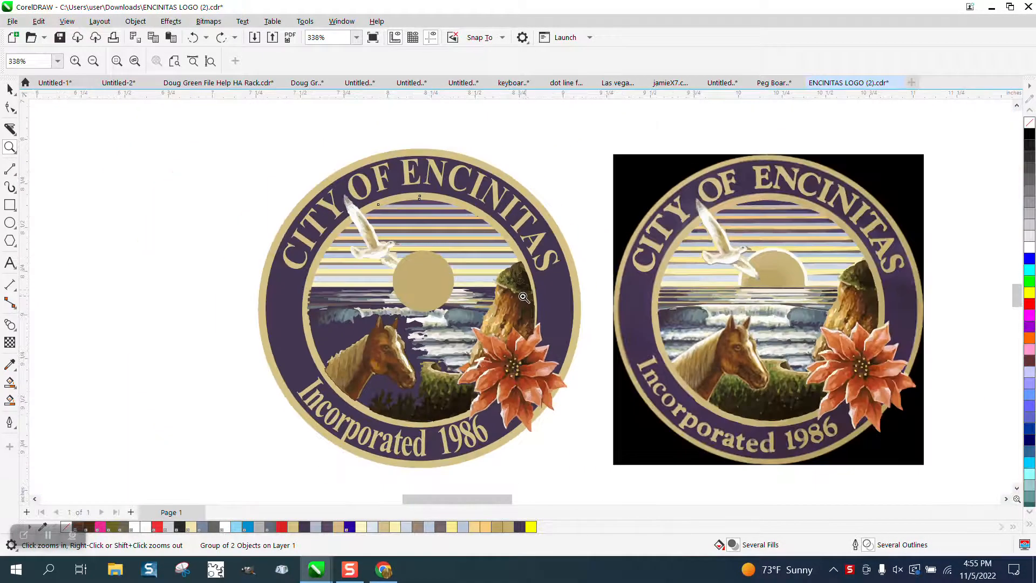
left_click(14, 89)
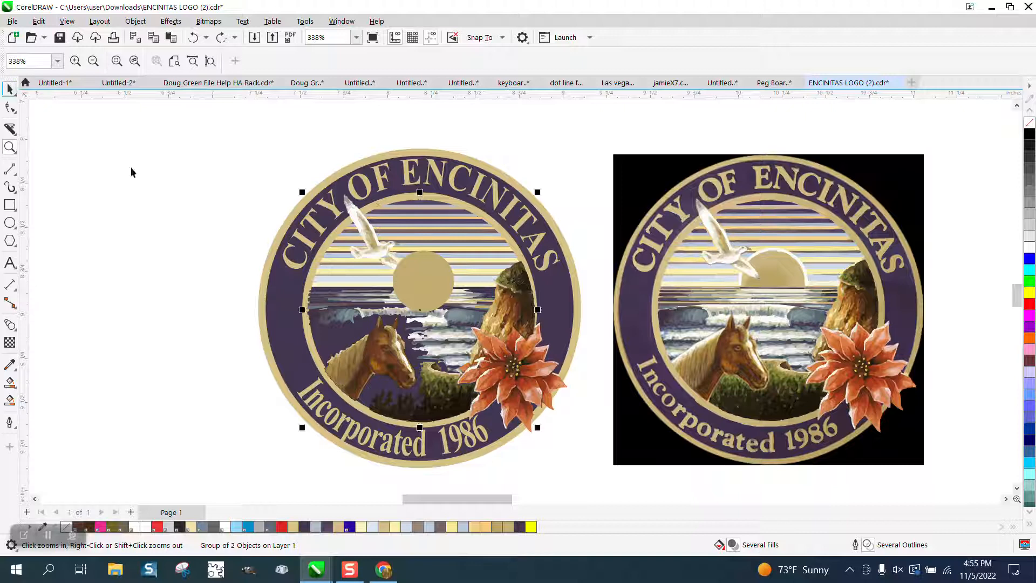
left_click(164, 180)
left_click(376, 359)
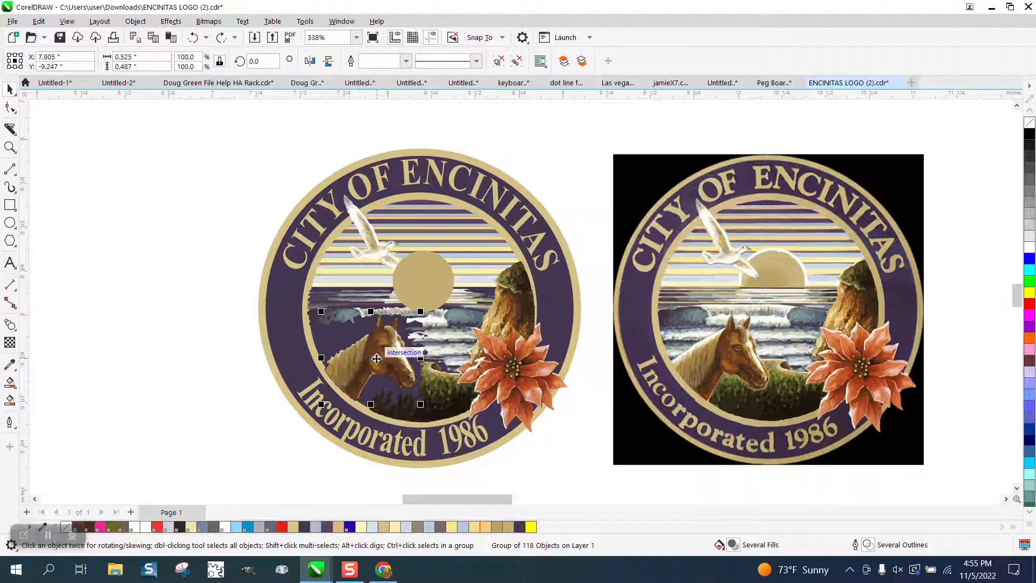
key("Left")
left_click(357, 313)
key("Left")
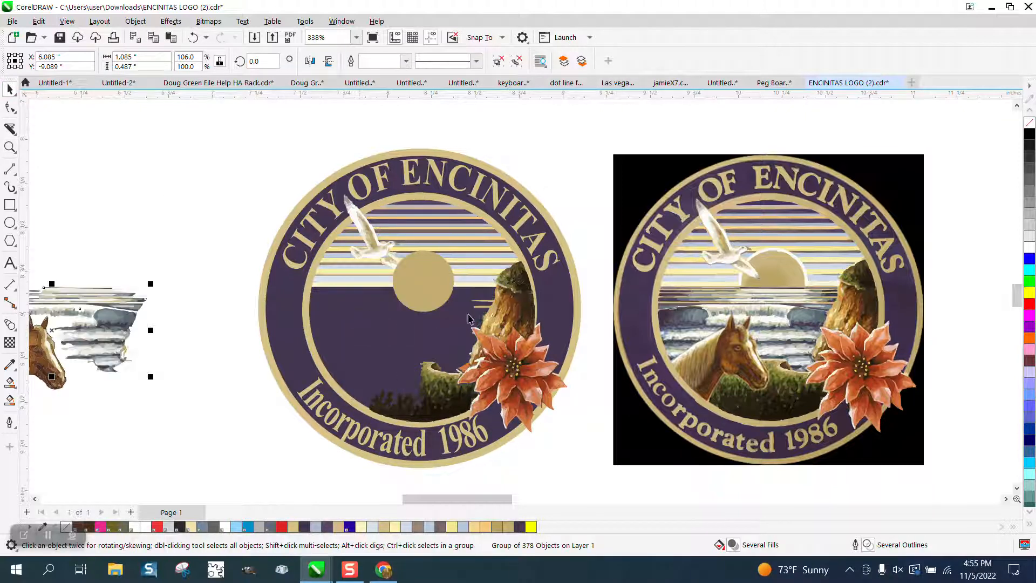
- Move the cliff group and the green foliage group 2 inches left, beside the horse and ocean pieces
left_click(515, 311)
key("Left")
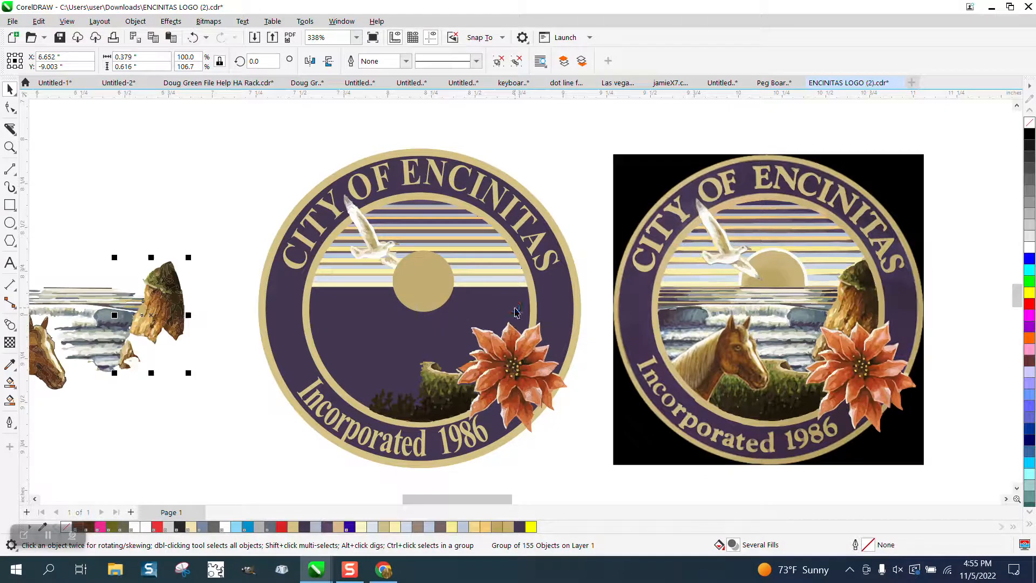
left_click(445, 382)
key("Left")
- Move the red poinsettia group 2 inches left and 2 inches up, clear of the seal
left_click(510, 369)
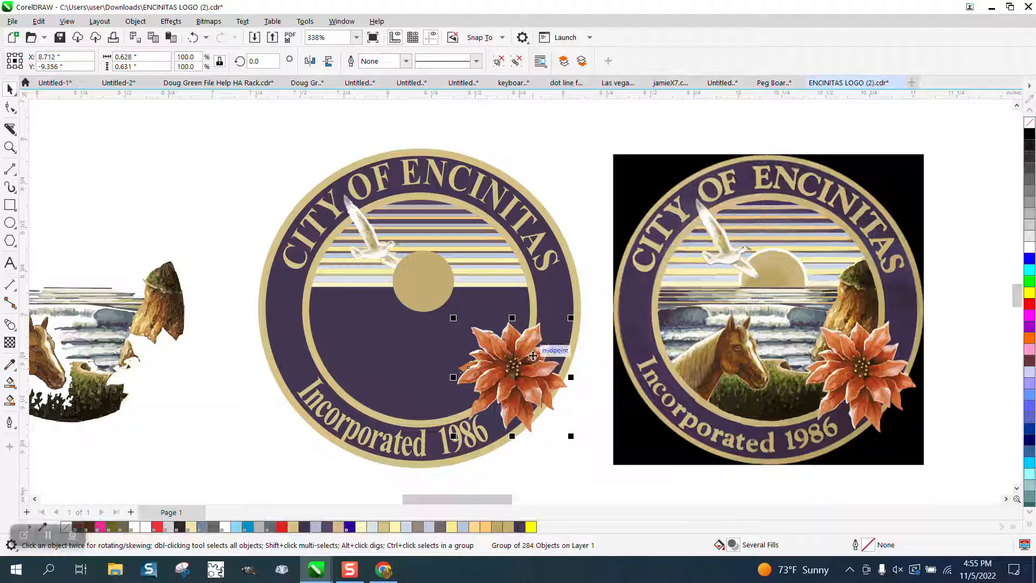
key("Up")
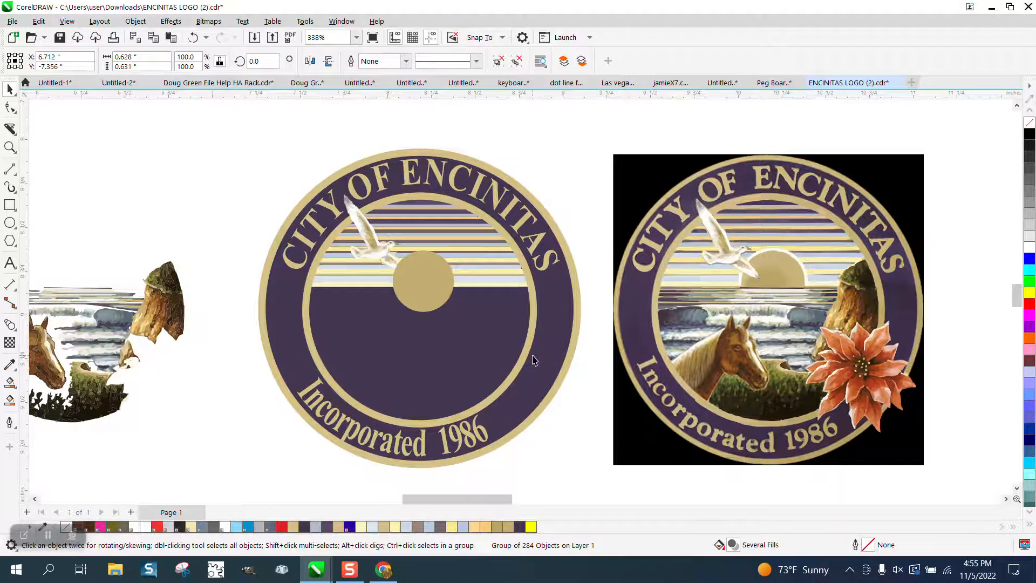
scroll(533, 361, "down", 2)
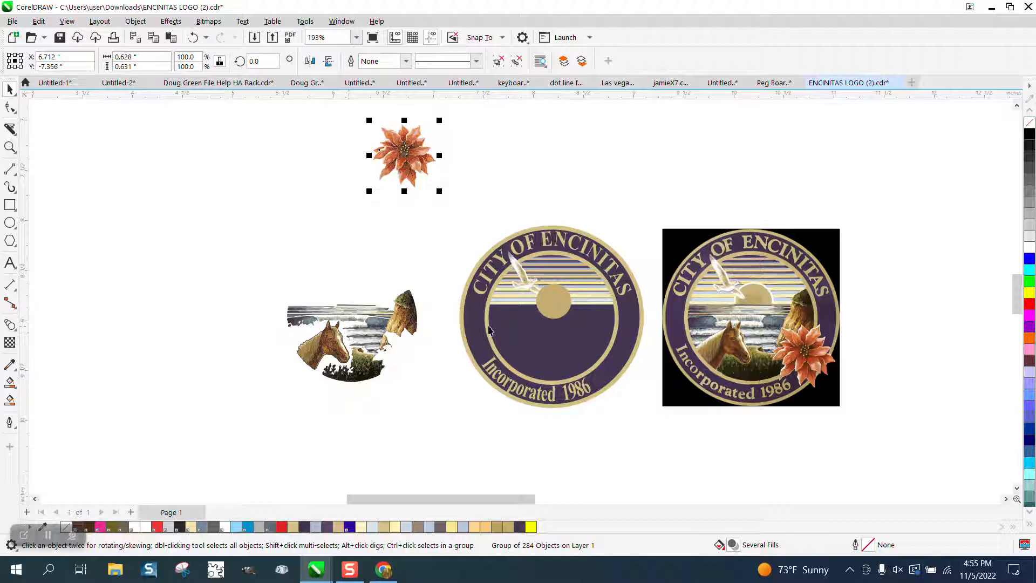
- Move the gold inner ring and sky stripes group 4 inches left, beyond the separated scene pieces
left_click(488, 327)
key("Left")
key("Left")
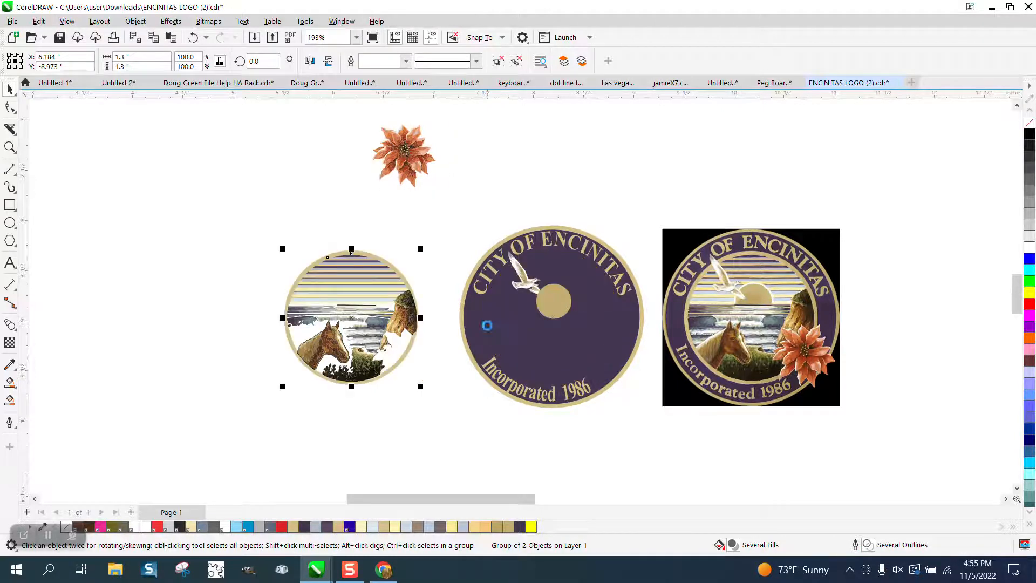
left_click(251, 276)
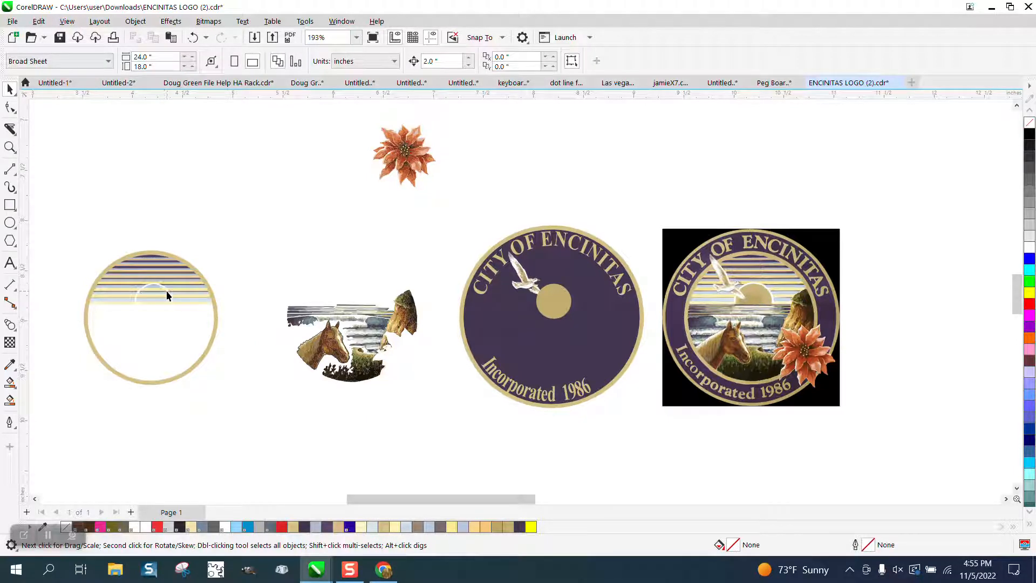
- Check the white-outlined circle and the gold sun, and group the separated ocean, horse, cliff and foliage pieces together
left_click(166, 292)
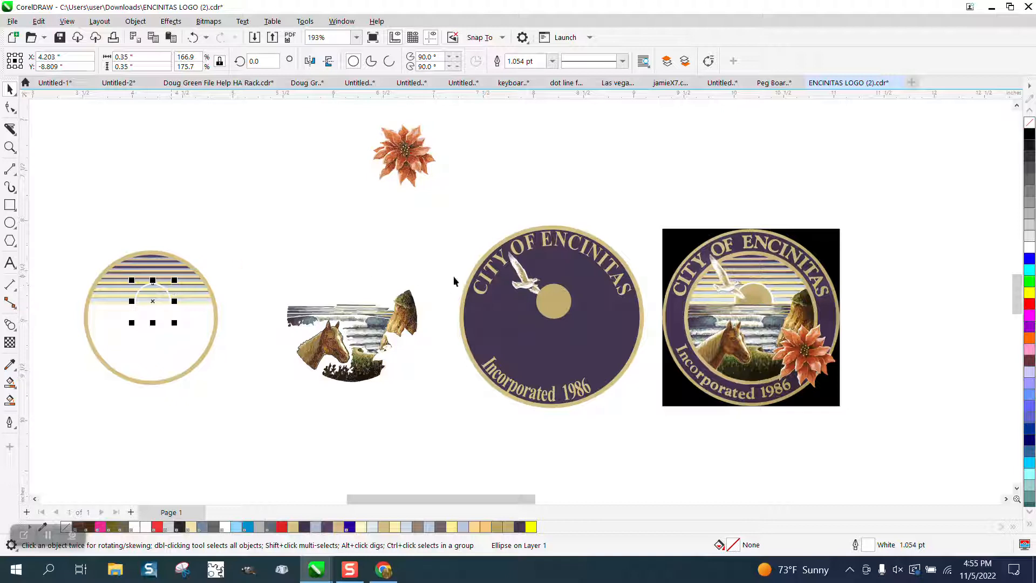
left_click(547, 301)
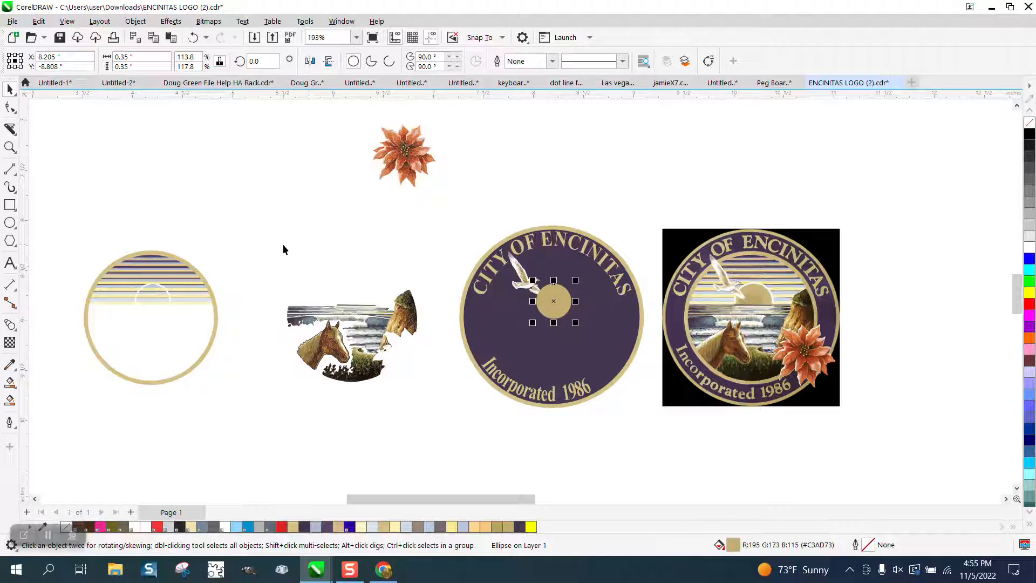
left_click_drag(271, 264, 445, 405)
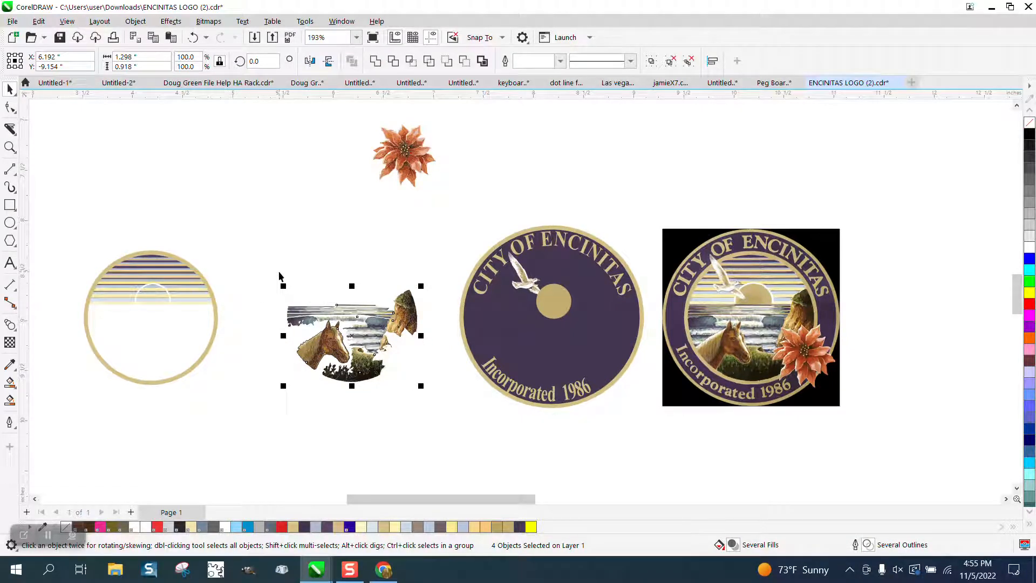
key("ctrl+g")
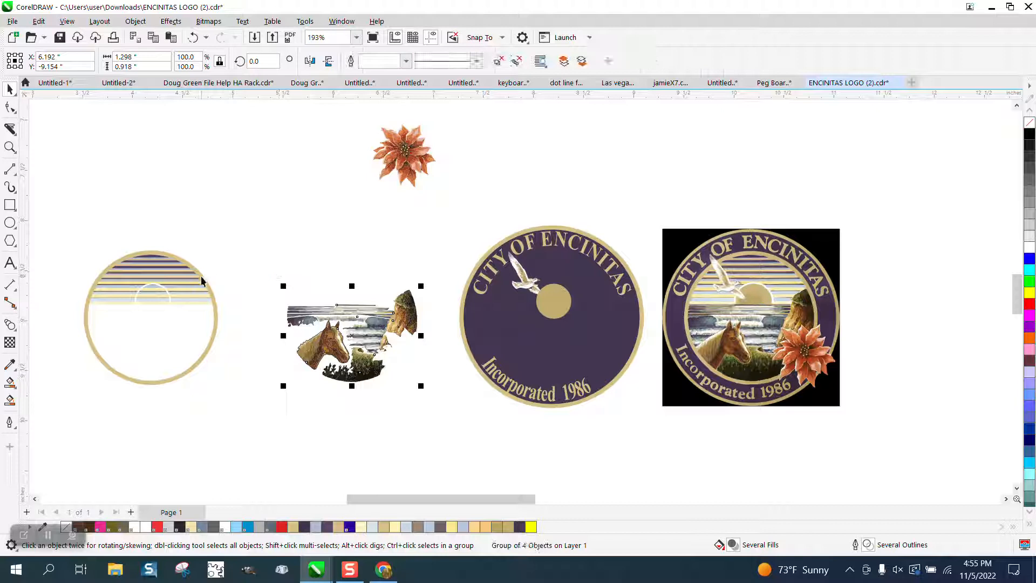
- Try moving the ring and stripes group 2 inches right onto the scene pieces and sending it to the back of the page
left_click(201, 276)
key("Right")
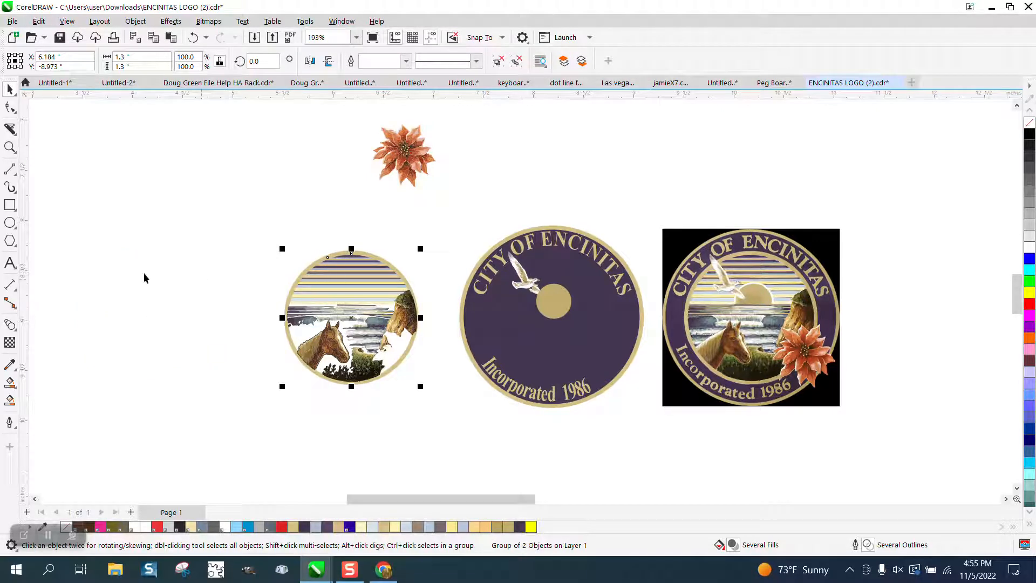
left_click(135, 23)
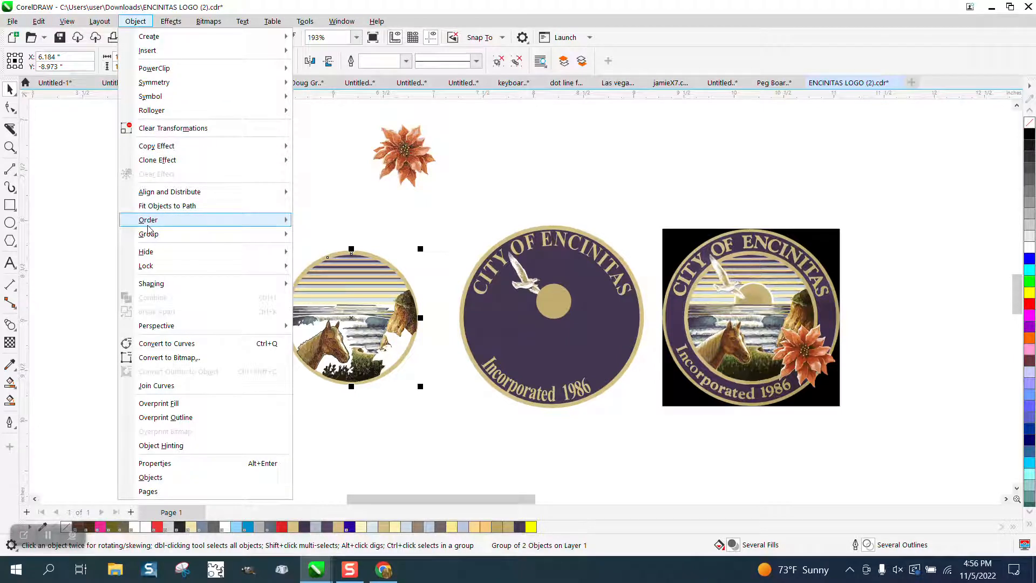
mouse_move(149, 221)
left_click(337, 236)
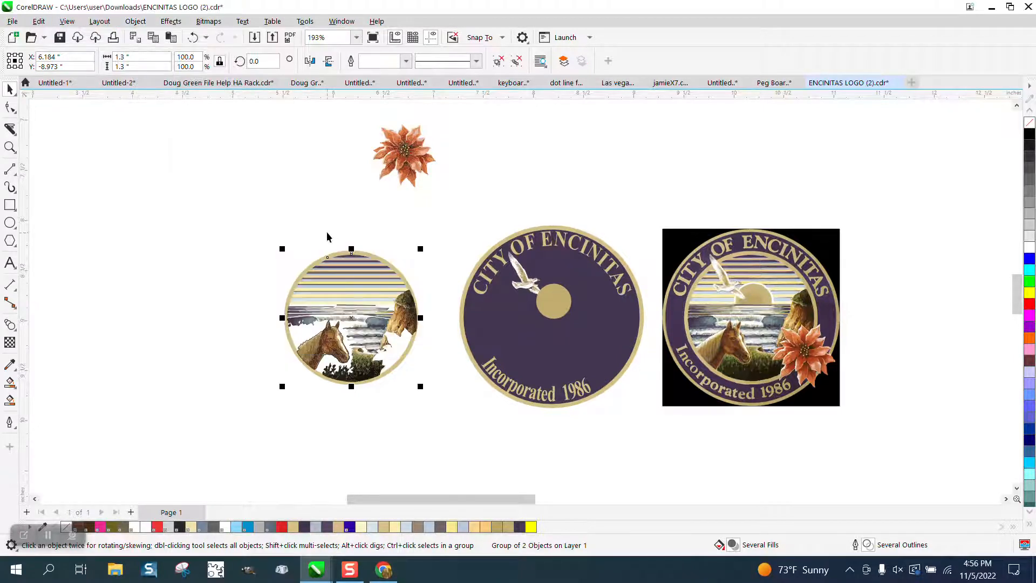
left_click(192, 37)
left_click(192, 37)
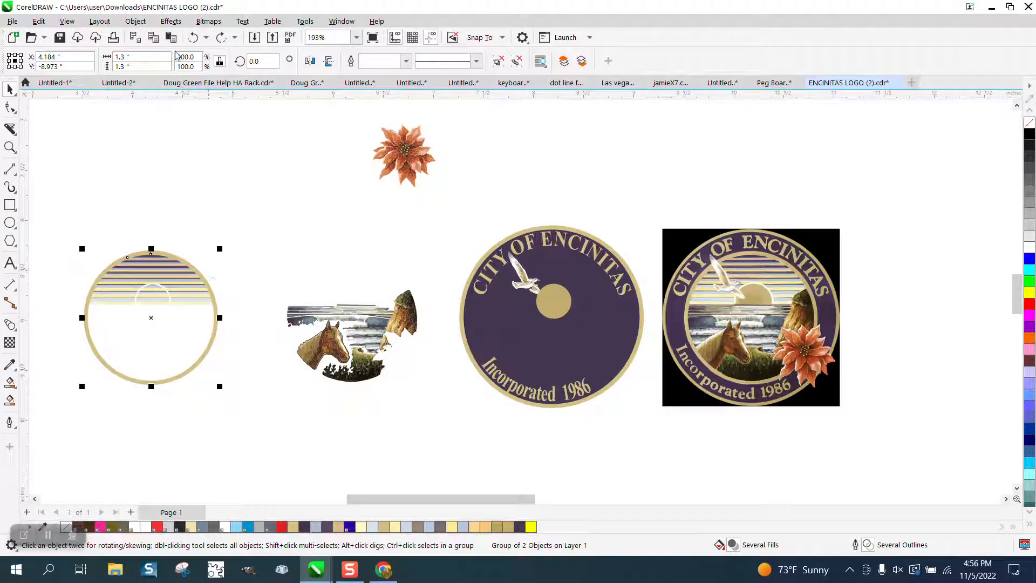
- Bring the gold ring and sky stripes group to the front of the page
left_click(135, 21)
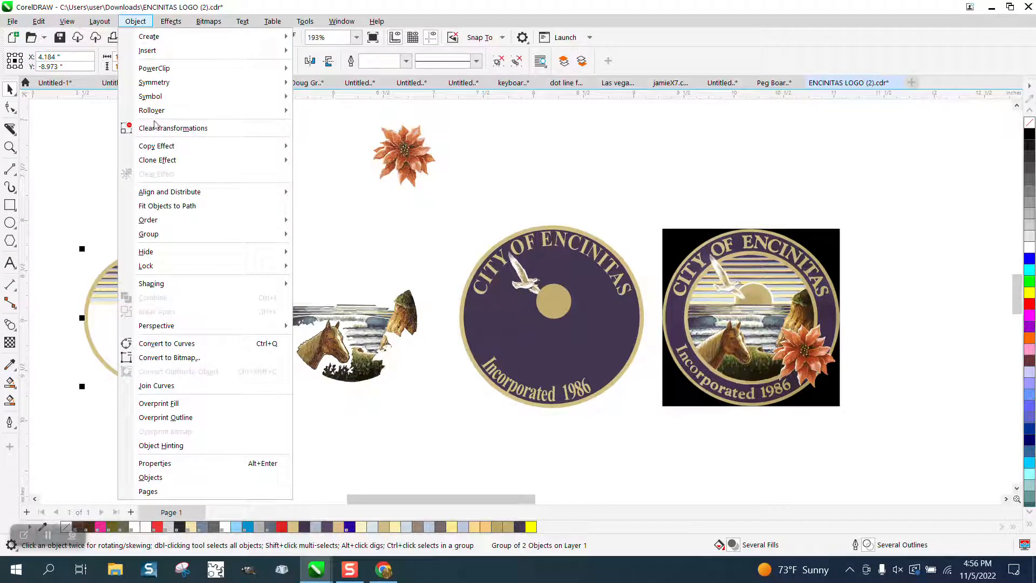
mouse_move(178, 220)
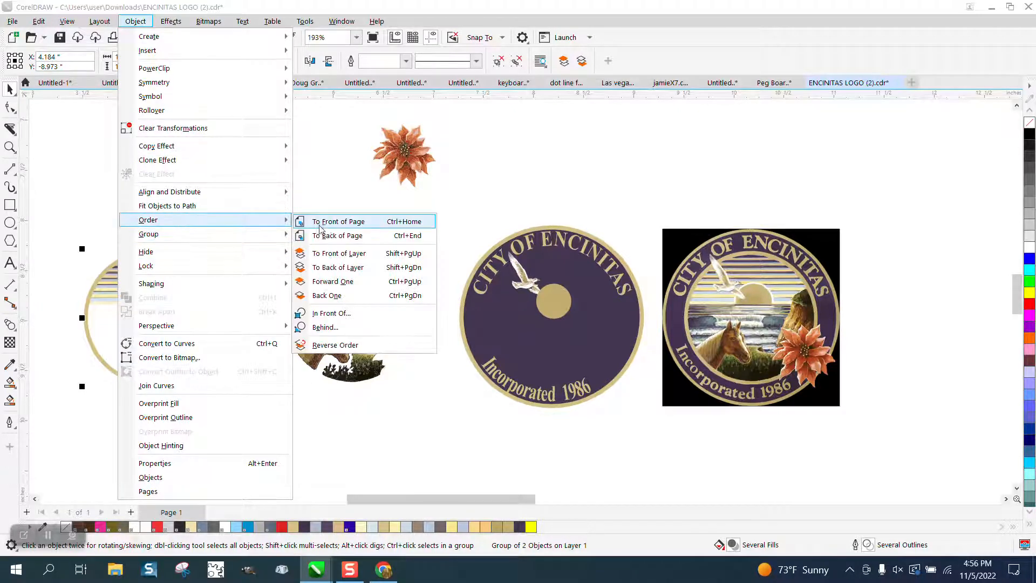
left_click(331, 227)
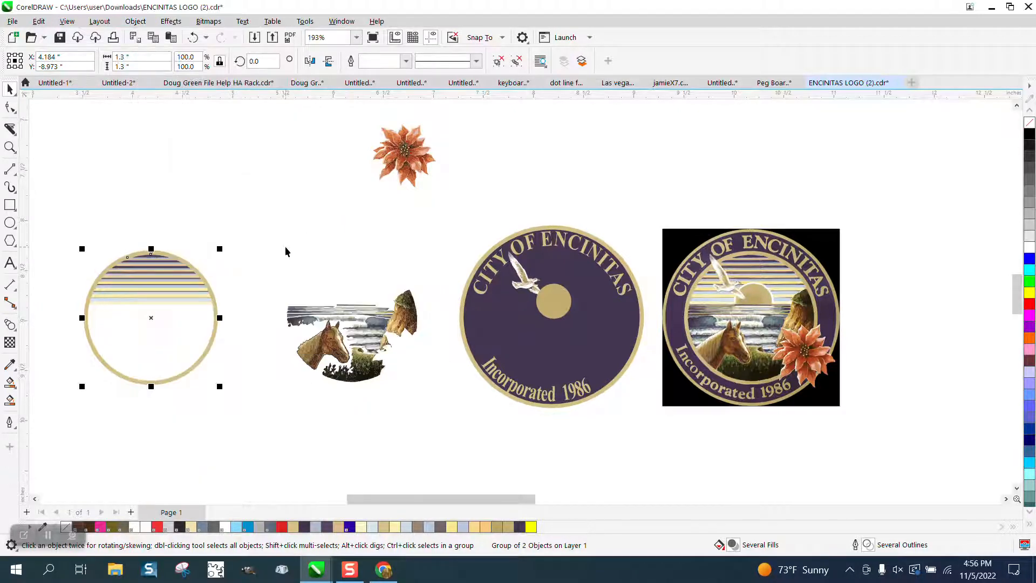
- Try moving the gold ring and sky stripes group 2 inches right and inspect how its edge overlaps the cliff and ocean
key("Right")
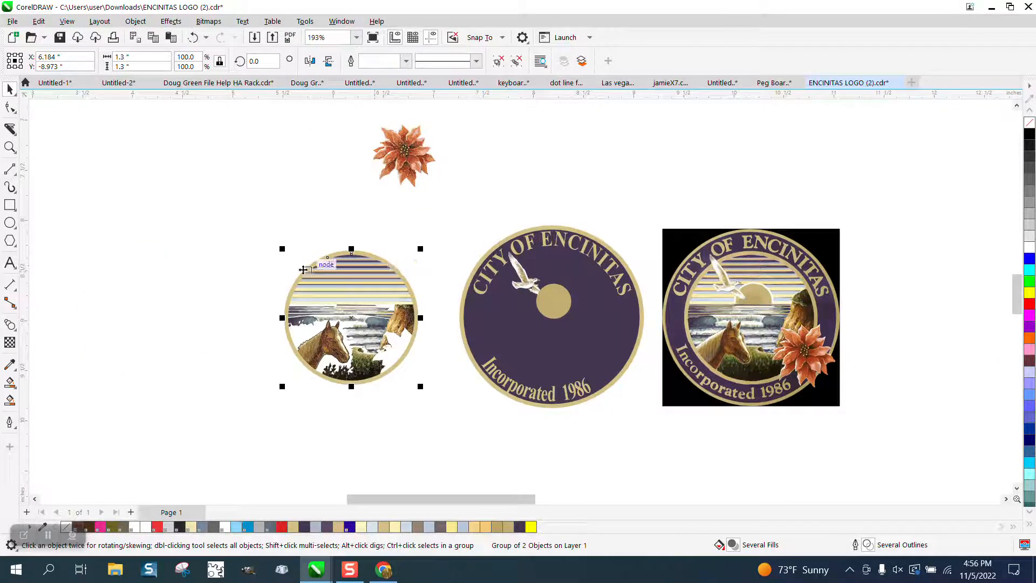
left_click_drag(341, 264, 469, 361)
left_click(193, 37)
left_click(9, 147)
left_click_drag(354, 257, 453, 325)
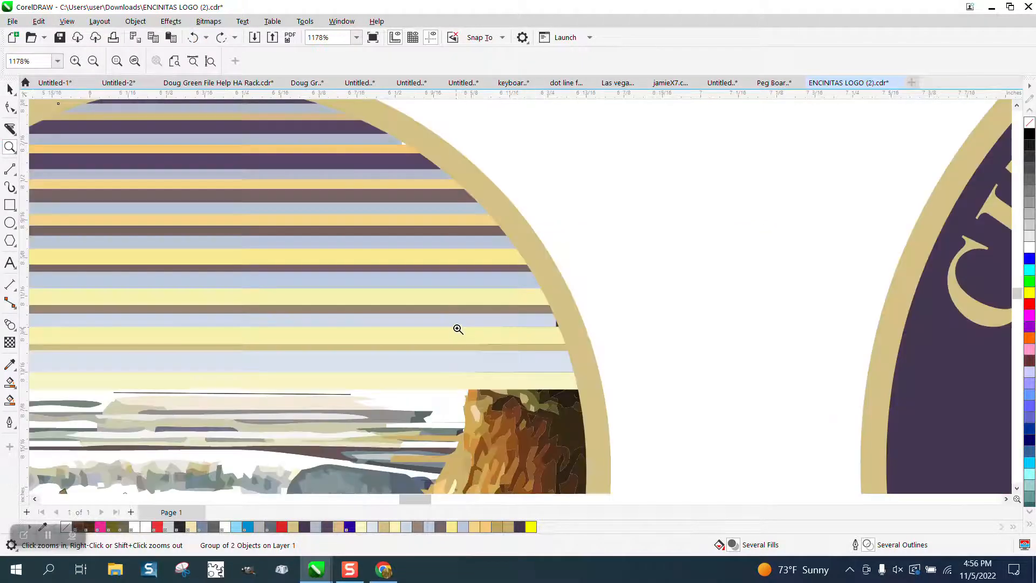
scroll(493, 268, "down", 4)
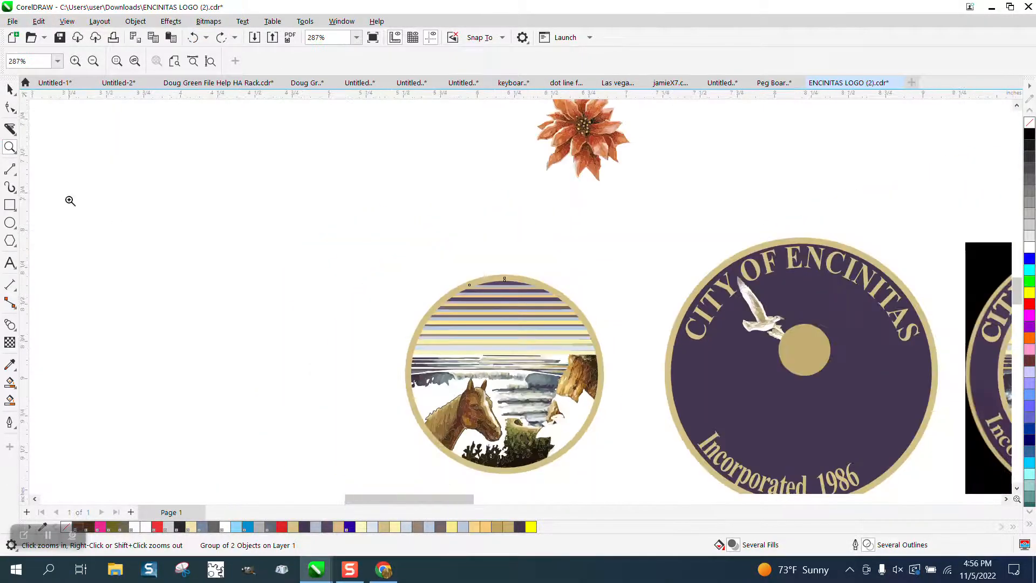
left_click(8, 90)
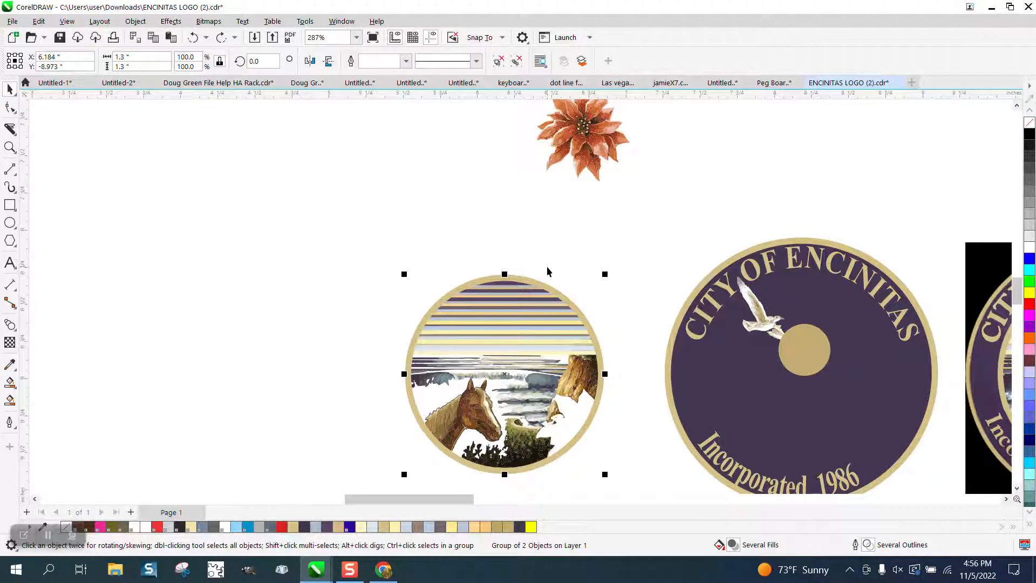
key("ctrl+shift+z")
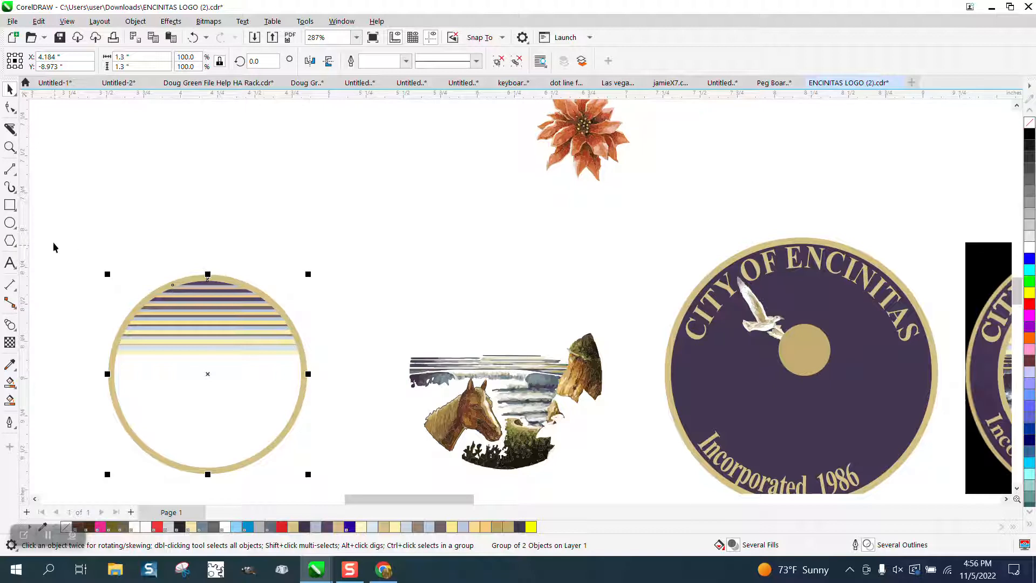
- Switch to Wireframe view and examine the stripe ends against the ring's upper outline
left_click(67, 21)
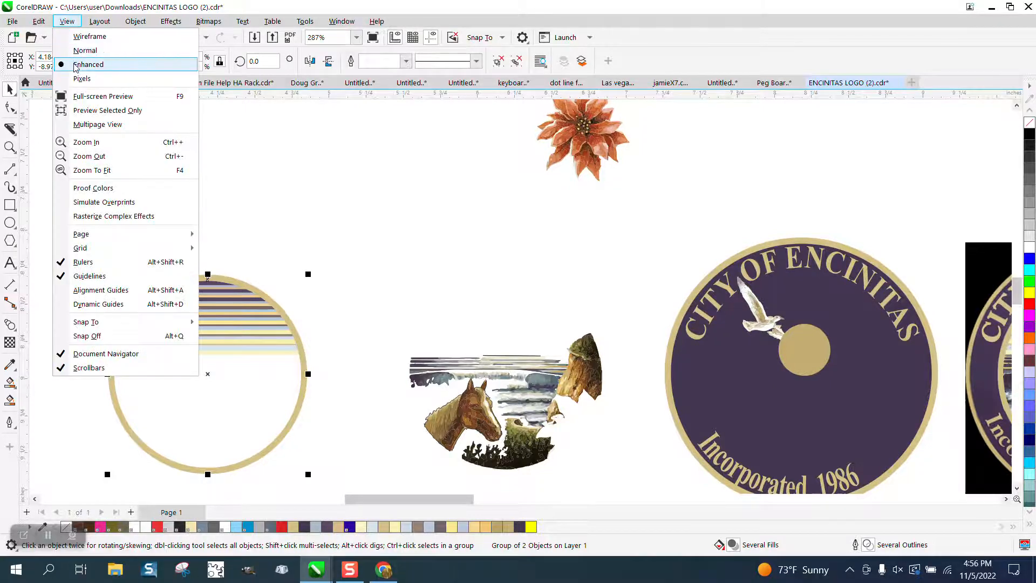
left_click(84, 38)
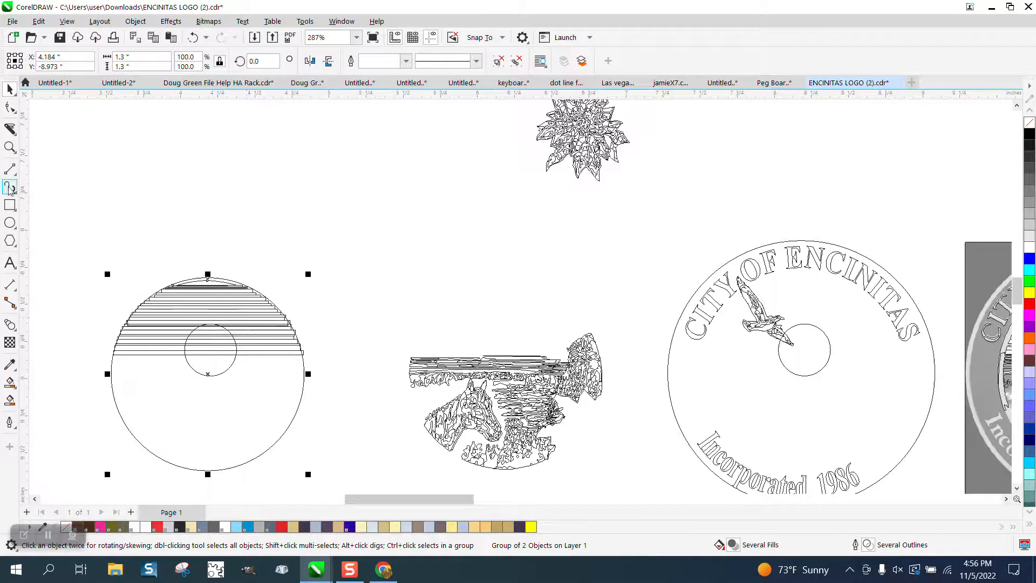
left_click(10, 146)
left_click_drag(183, 270, 323, 346)
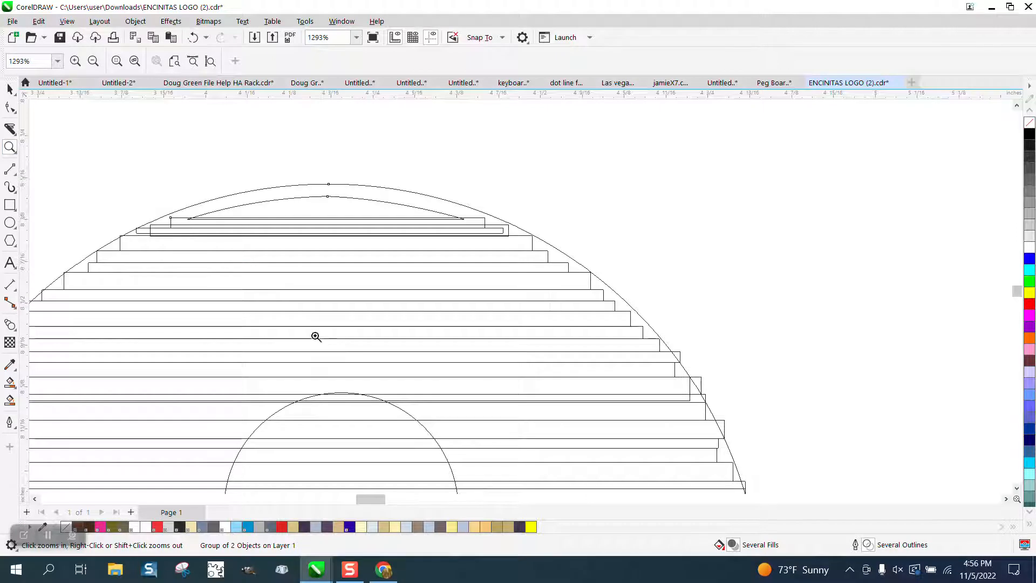
scroll(518, 296, "down", 2)
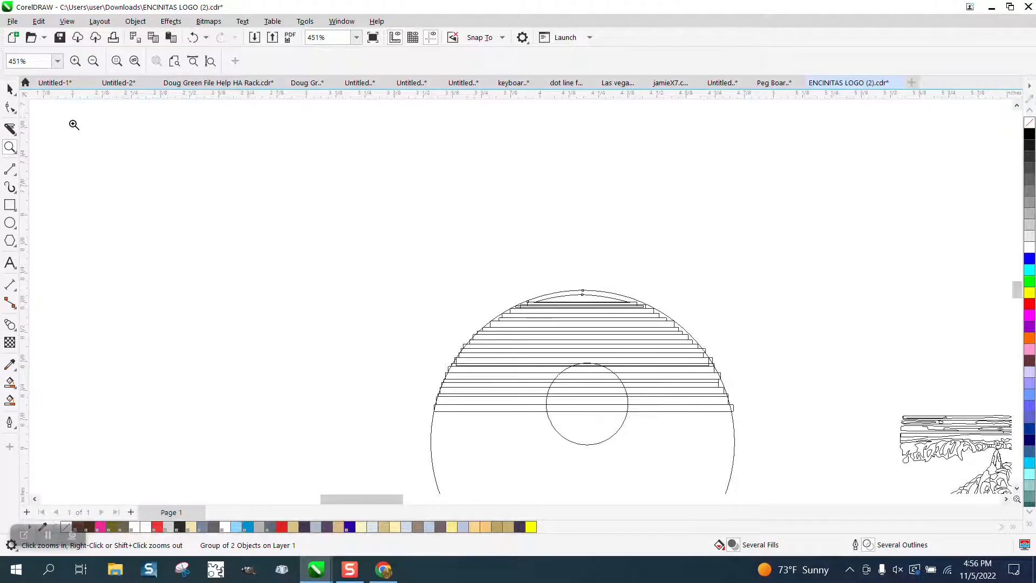
left_click(10, 89)
scroll(571, 291, "down", 1)
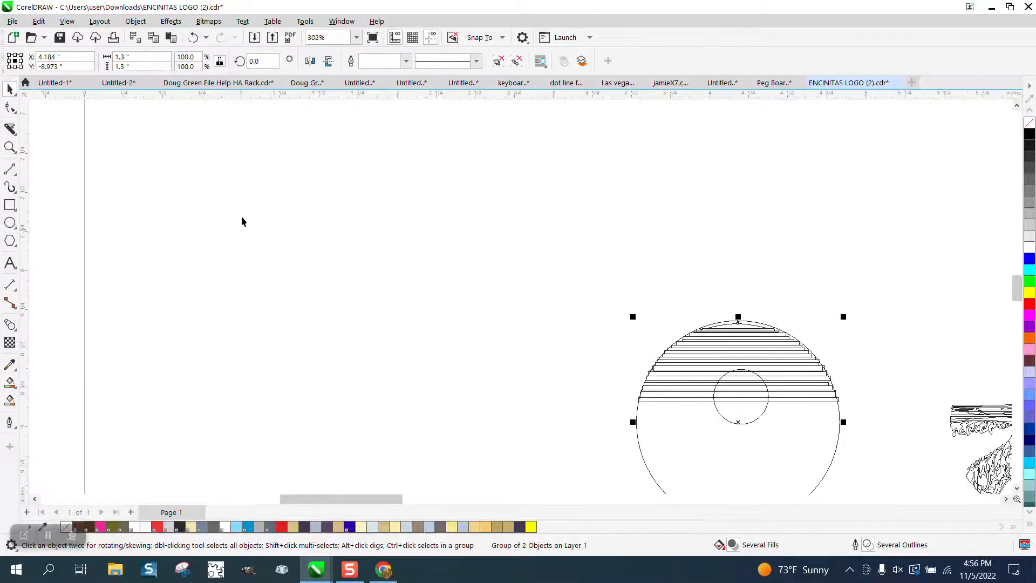
- Examine the whole ring and stripes outline in wireframe and restore the Enhanced view
left_click(10, 147)
left_click_drag(587, 311, 903, 533)
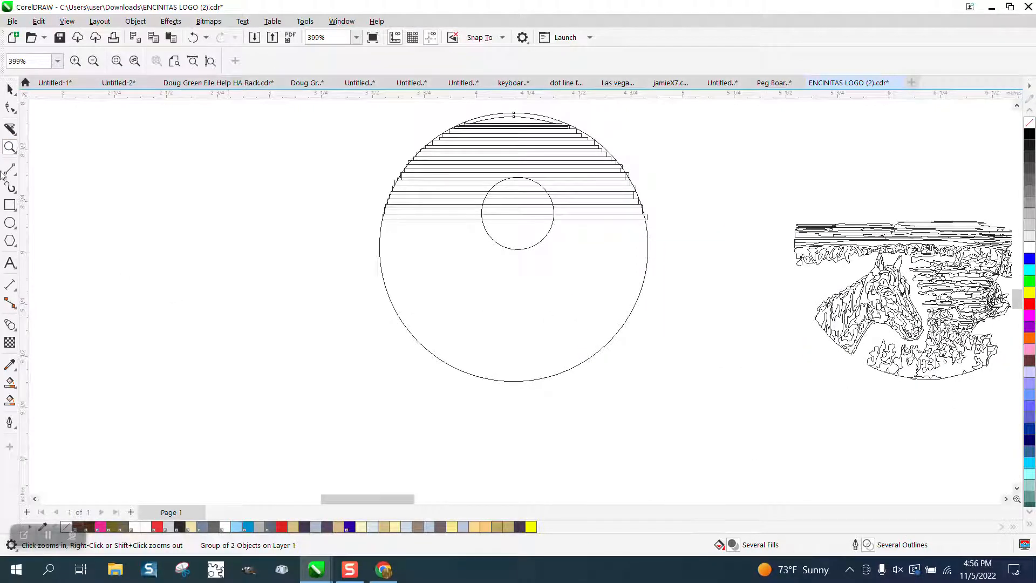
left_click(10, 89)
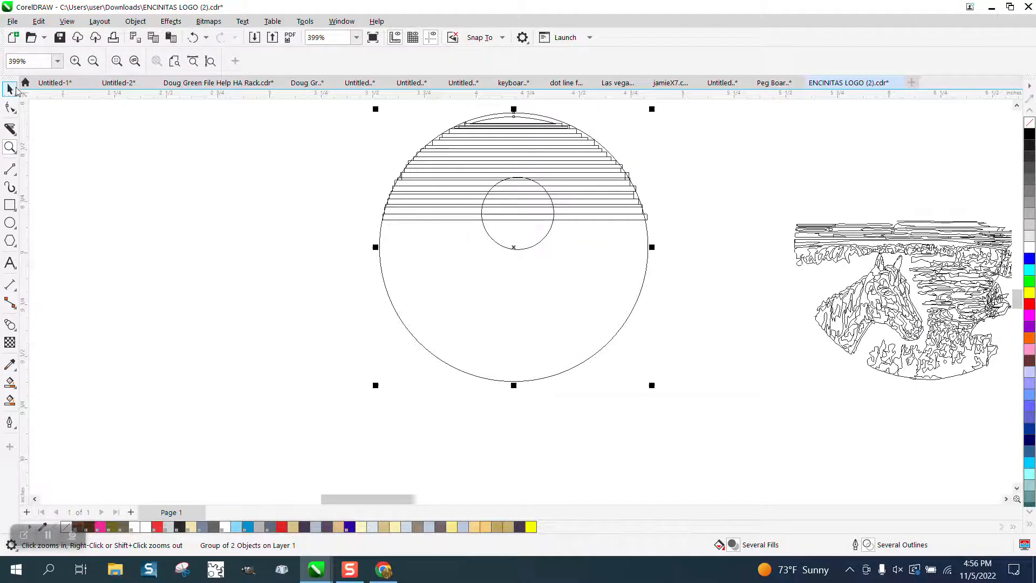
left_click(67, 21)
left_click(92, 66)
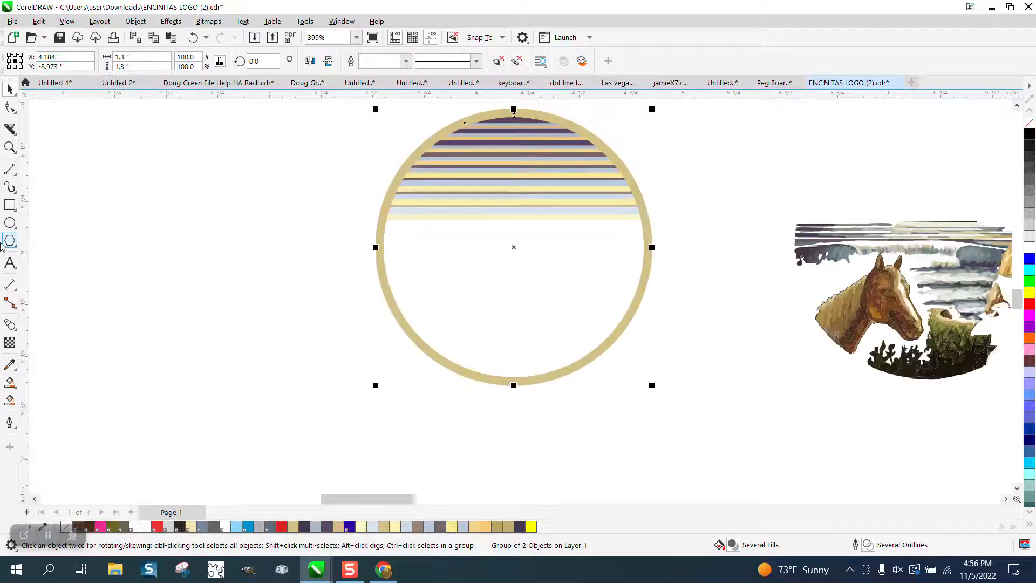
- Select the gold ring alone within its group and try moving it about 0.26 inch down
key("F3")
key("F3")
key("F3")
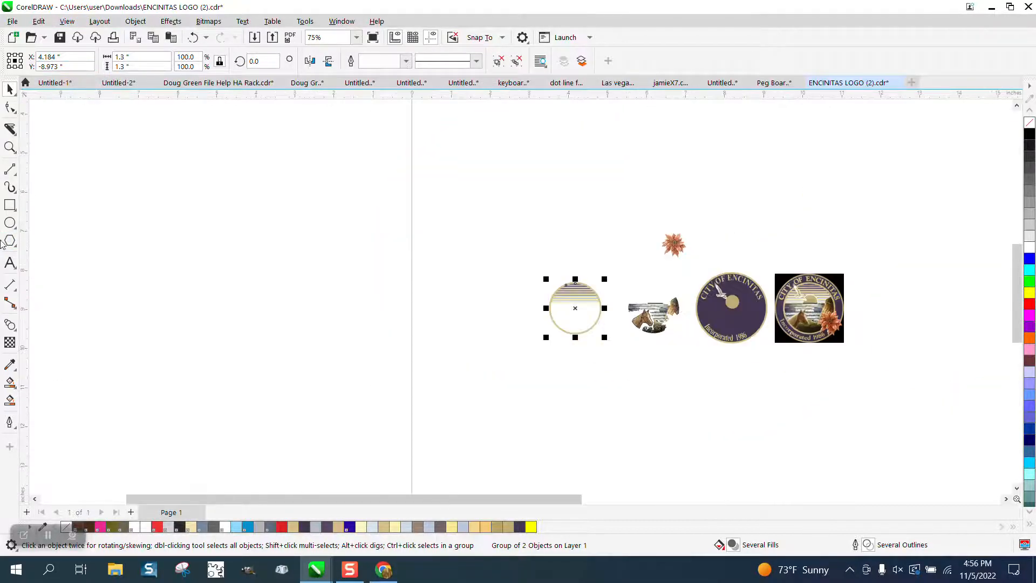
left_click(9, 147)
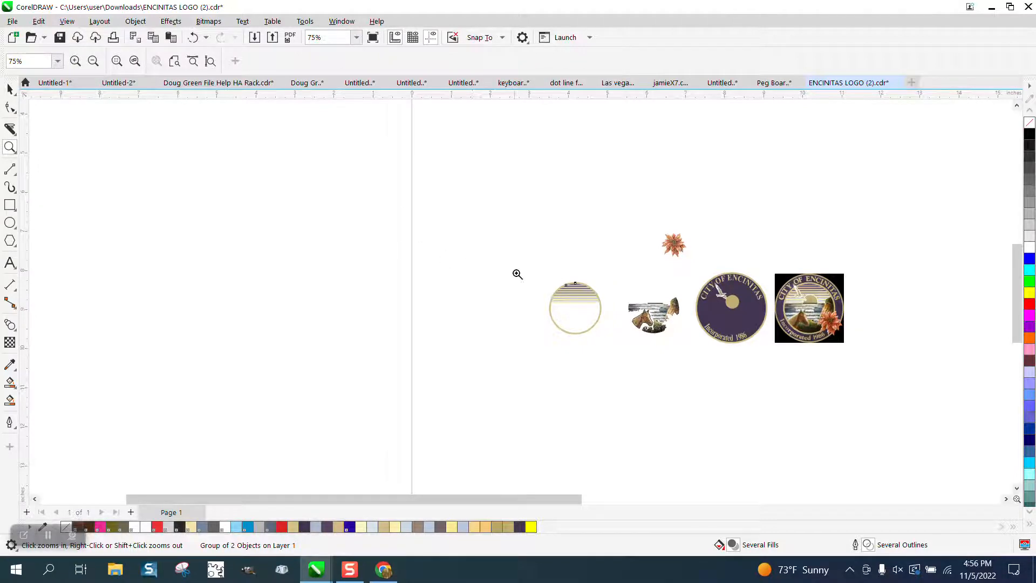
left_click_drag(517, 274, 643, 369)
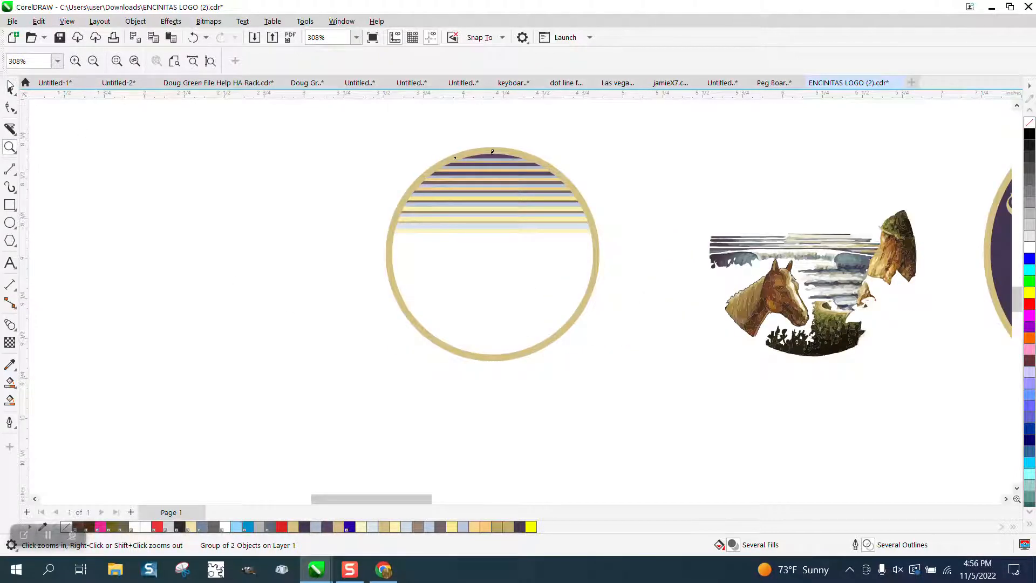
left_click(9, 87)
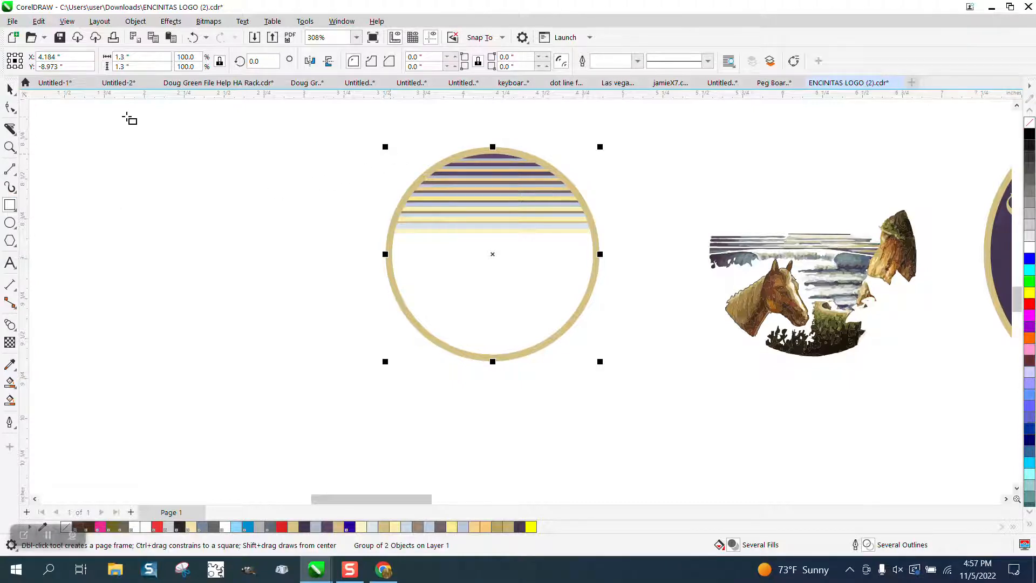
left_click(9, 222)
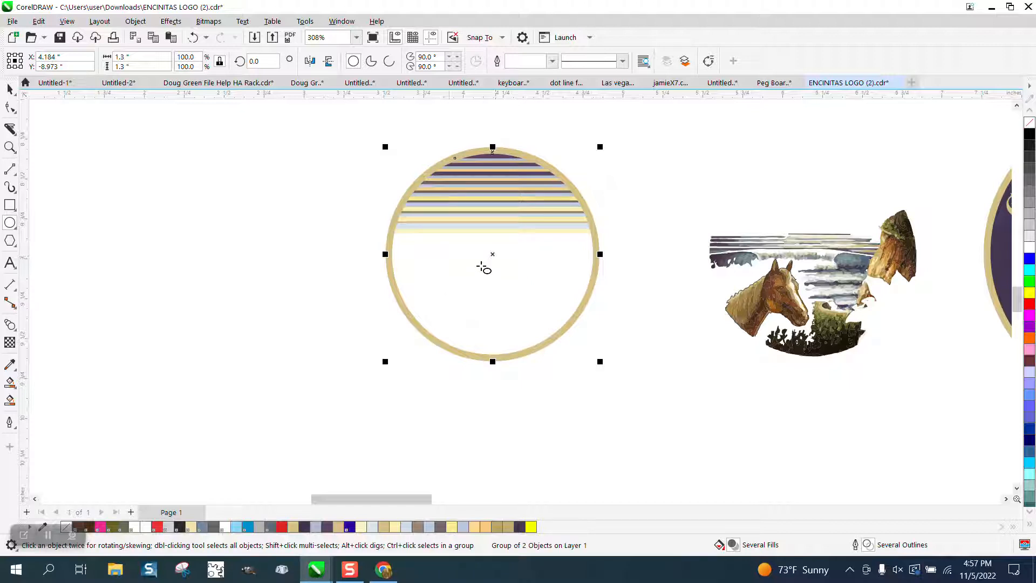
left_click(483, 268, "ctrl")
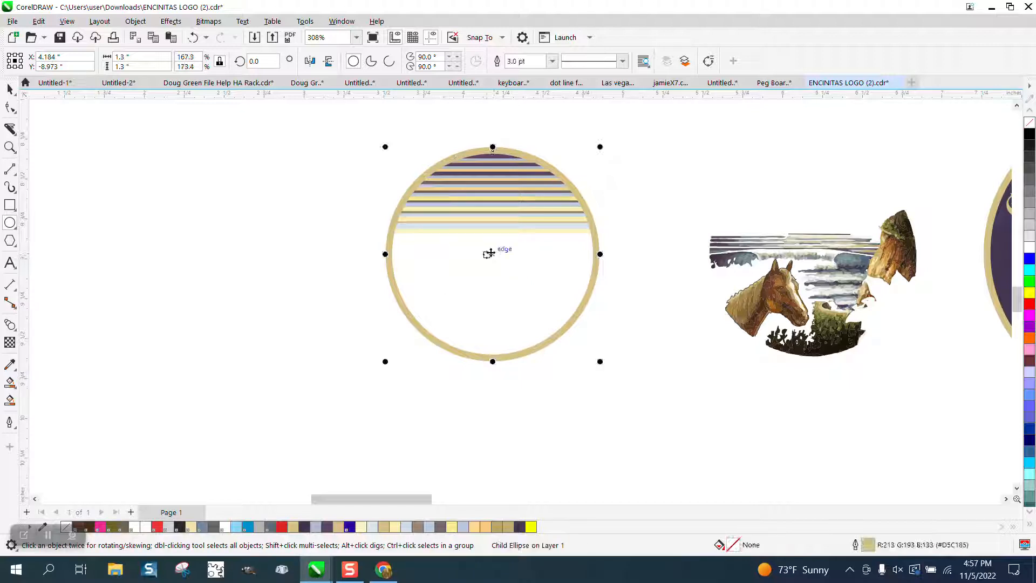
left_click_drag(492, 254, 452, 296)
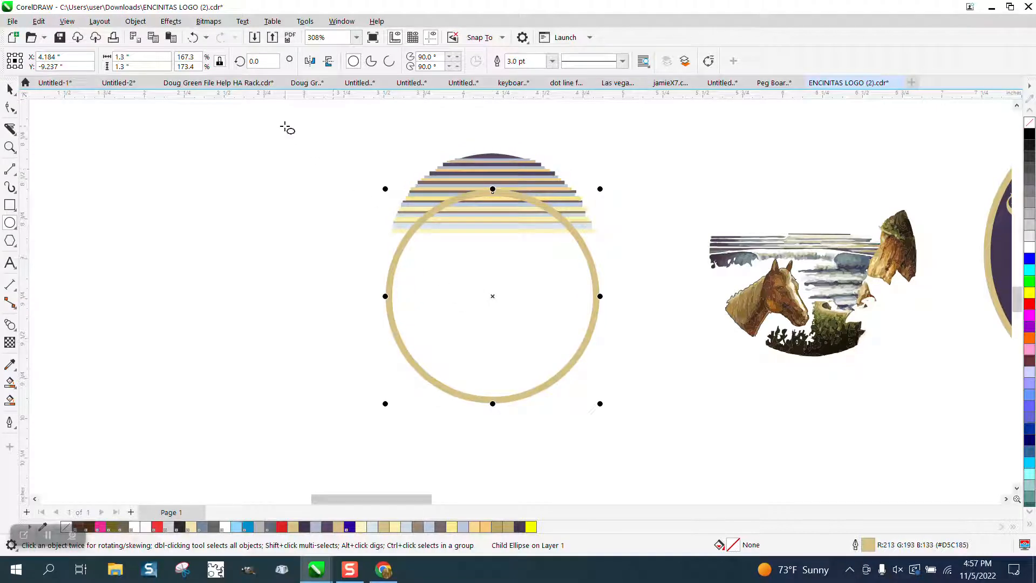
left_click(195, 38)
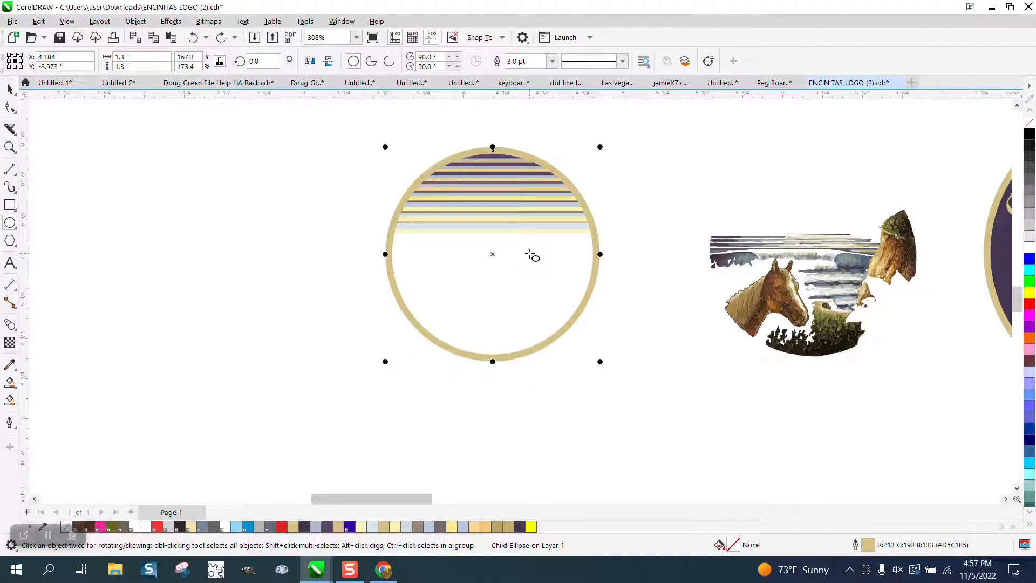
- Try moving the gold ring 2 inches down, clear of the sky stripes
key("Down")
scroll(529, 254, "down", 1)
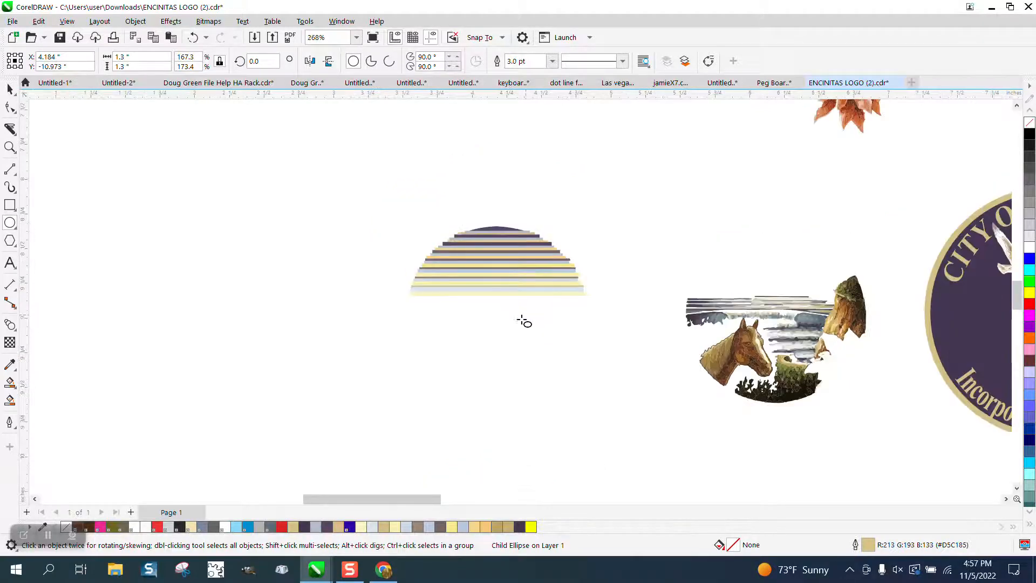
left_click(10, 146)
scroll(549, 292, "down", 3)
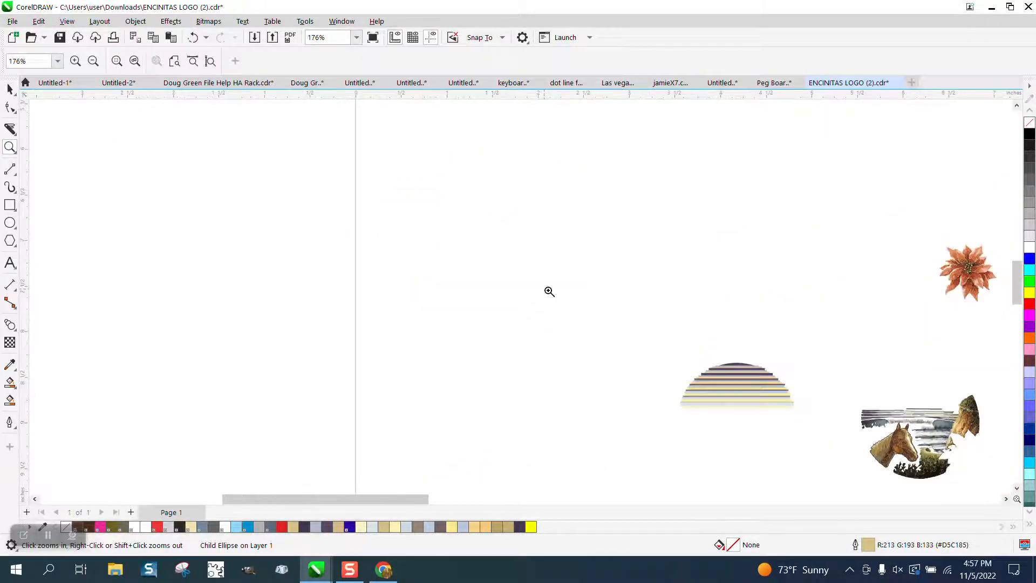
left_click(194, 37)
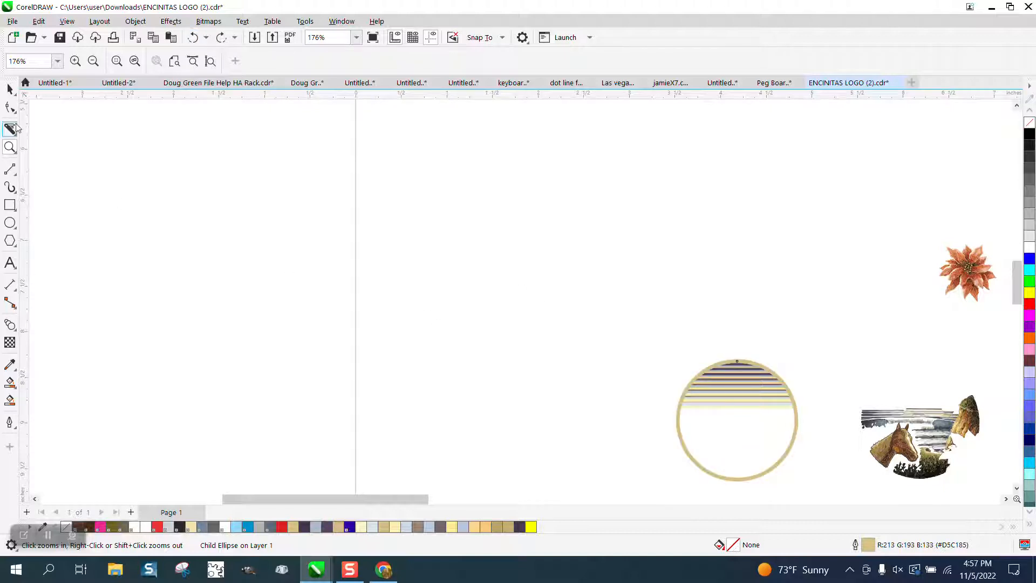
- Try moving the whole ring and stripes group 2 inches left
left_click(10, 89)
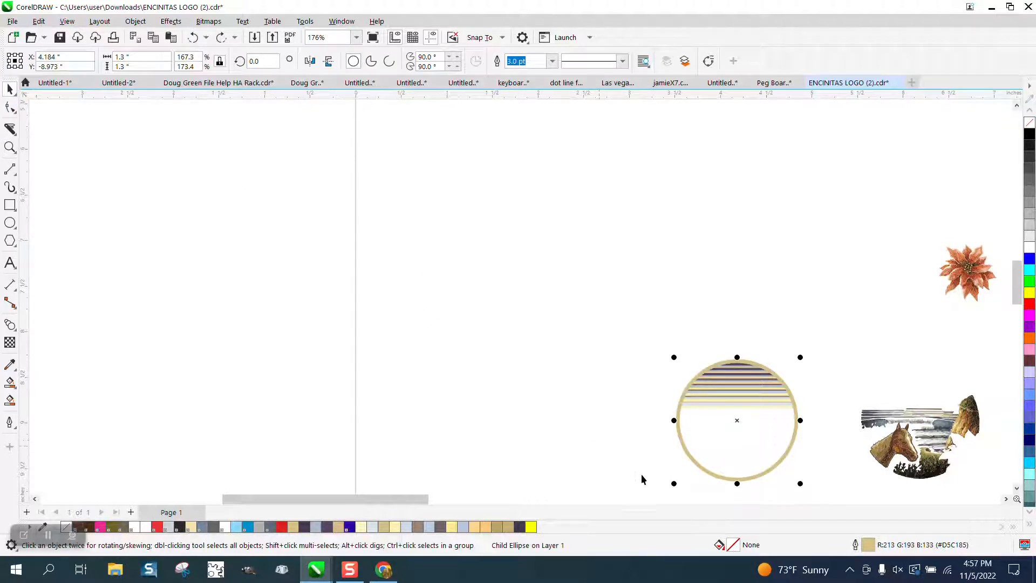
left_click(681, 462)
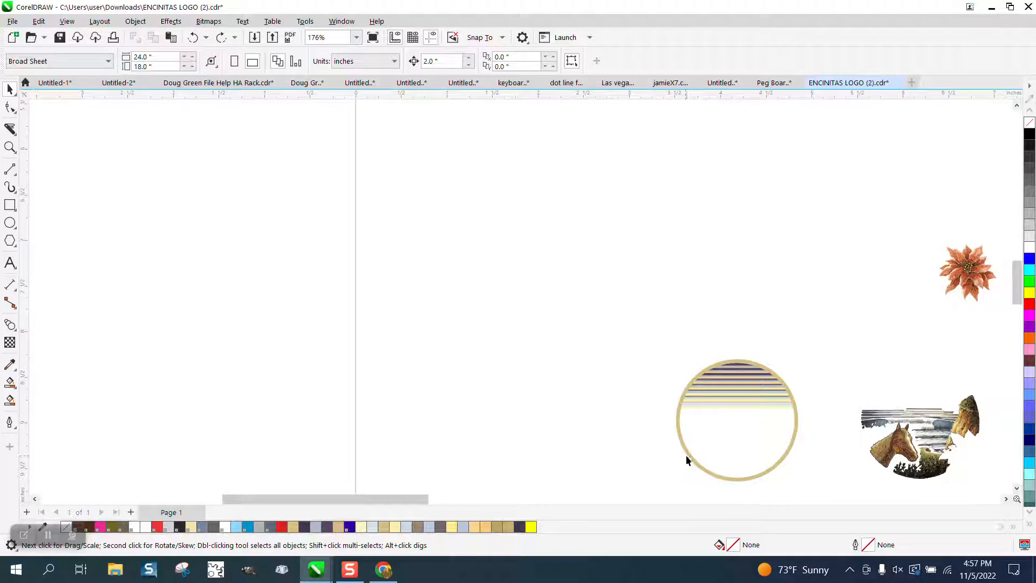
left_click(686, 455)
key("Left")
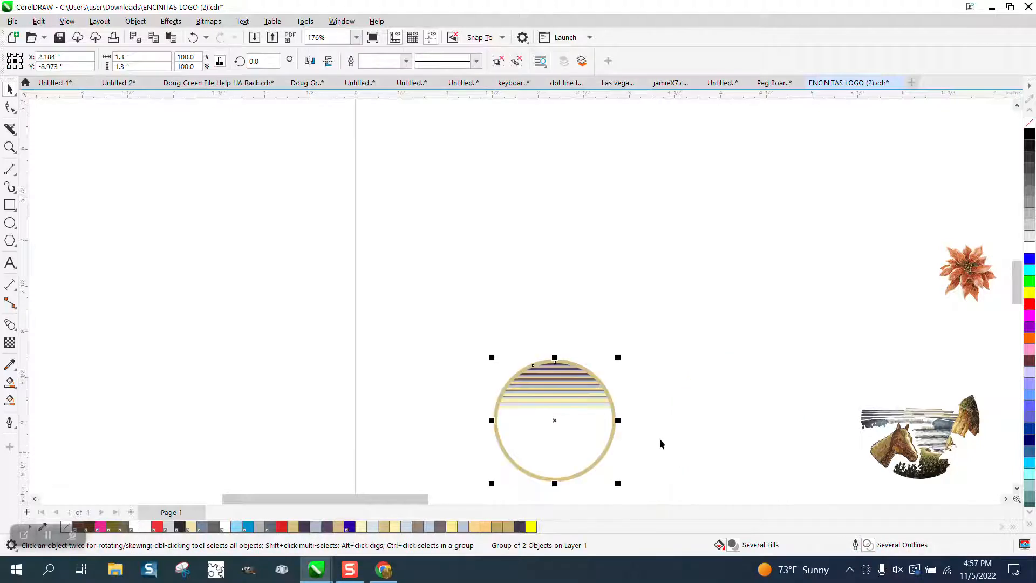
key("Right")
left_click(768, 345)
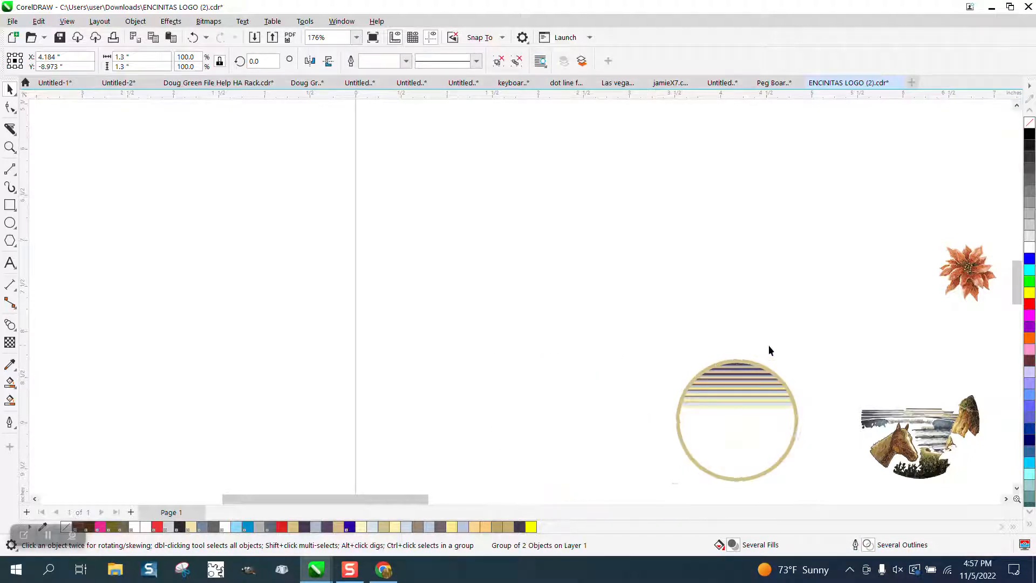
- Move the ring and stripes group 2 inches left, and move the gold ring alone 2 inches right, off the stripes
left_click(790, 416)
key("Left")
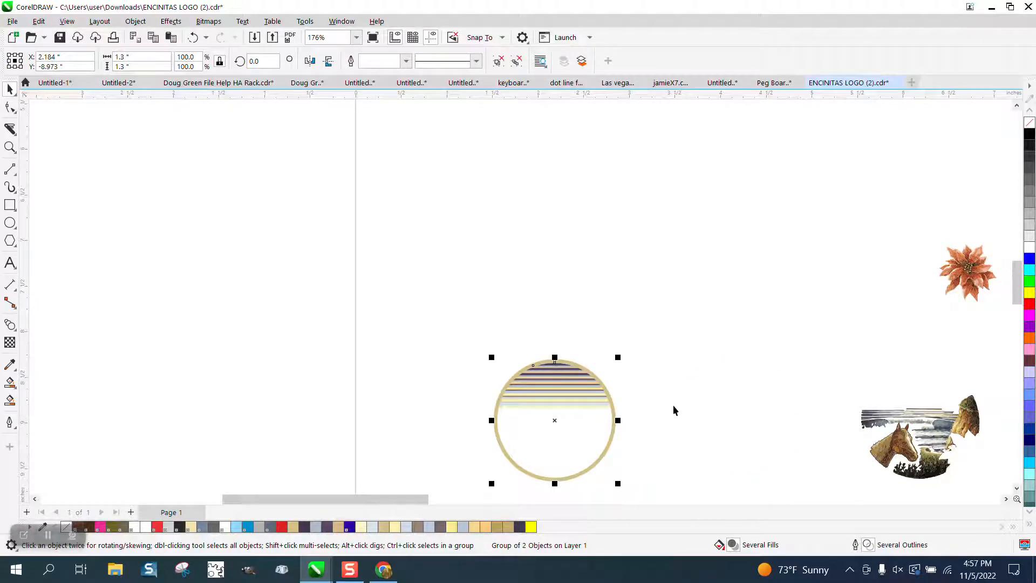
left_click(612, 436, "ctrl")
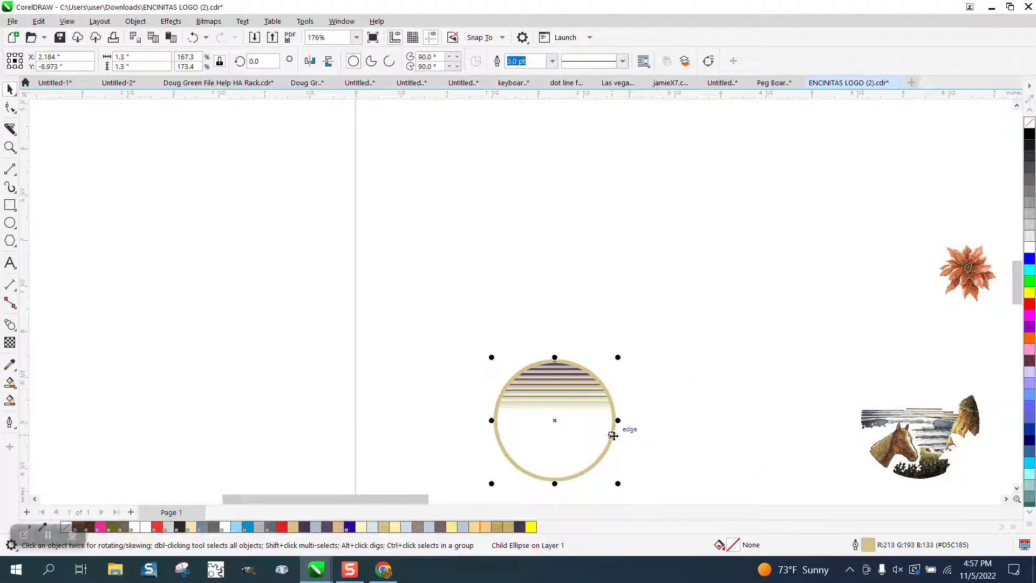
key("Right")
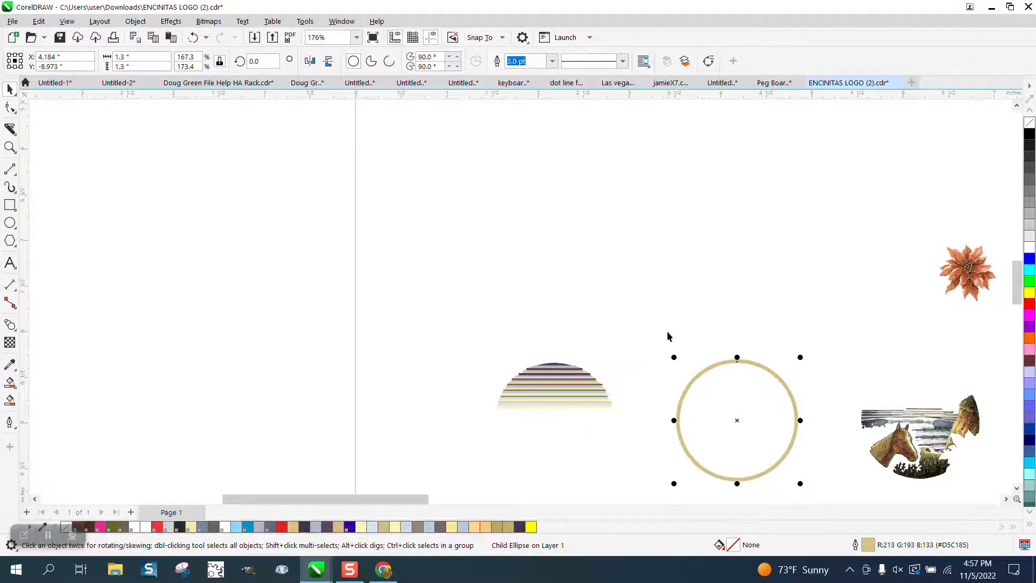
- Move the small white-outlined circle inside the gold ring 2 inches right onto the scene pieces
left_click_drag(668, 337, 817, 495)
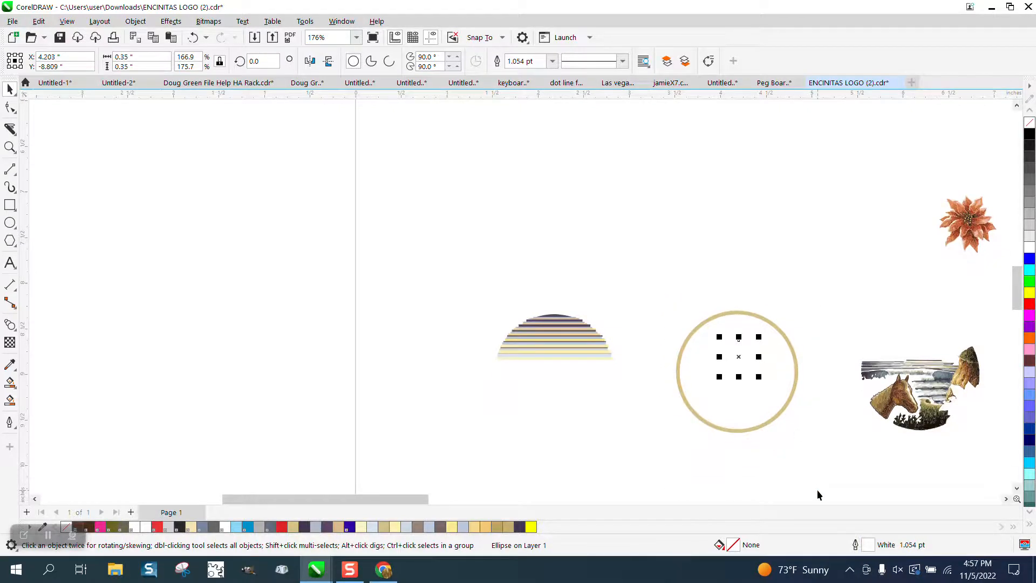
key("Right")
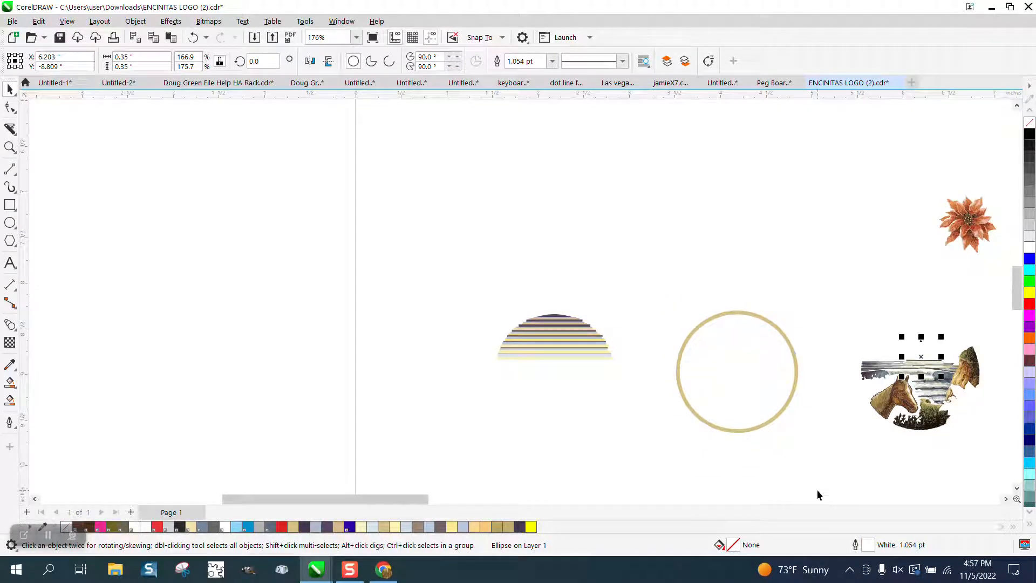
left_click(823, 488)
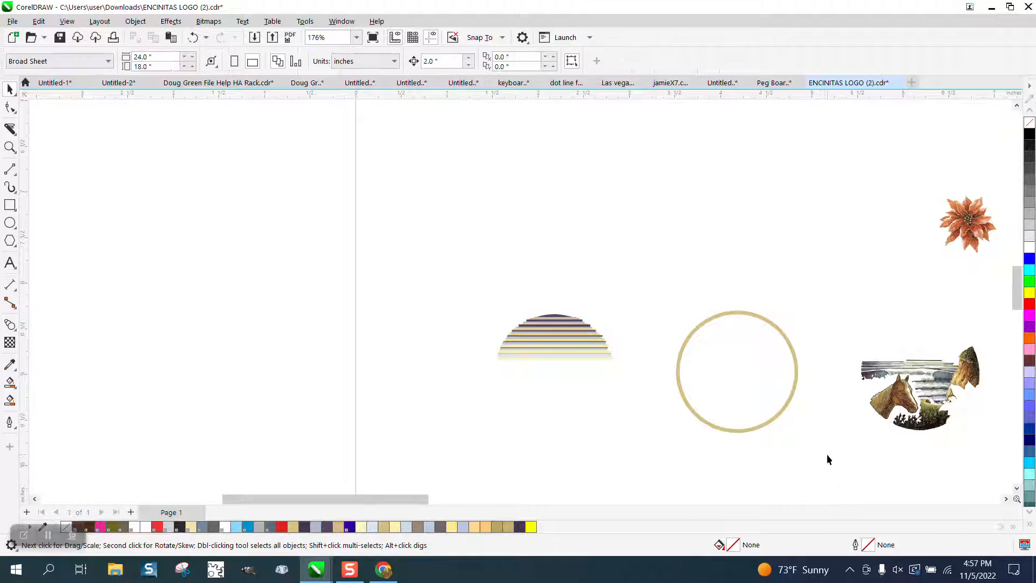
- Move the group of gold ring and sky stripes 2 inches right, placing the ring around the scene pieces
left_click(796, 367)
key("Right")
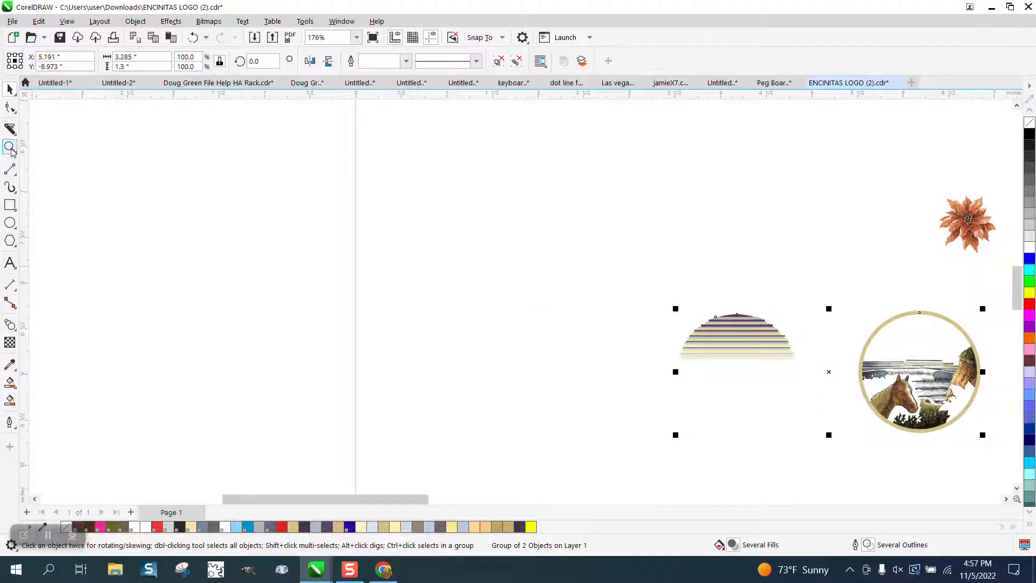
- Try to select the gold ring together with the scene pieces inside it
left_click(10, 147)
left_click_drag(994, 442, 994, 442)
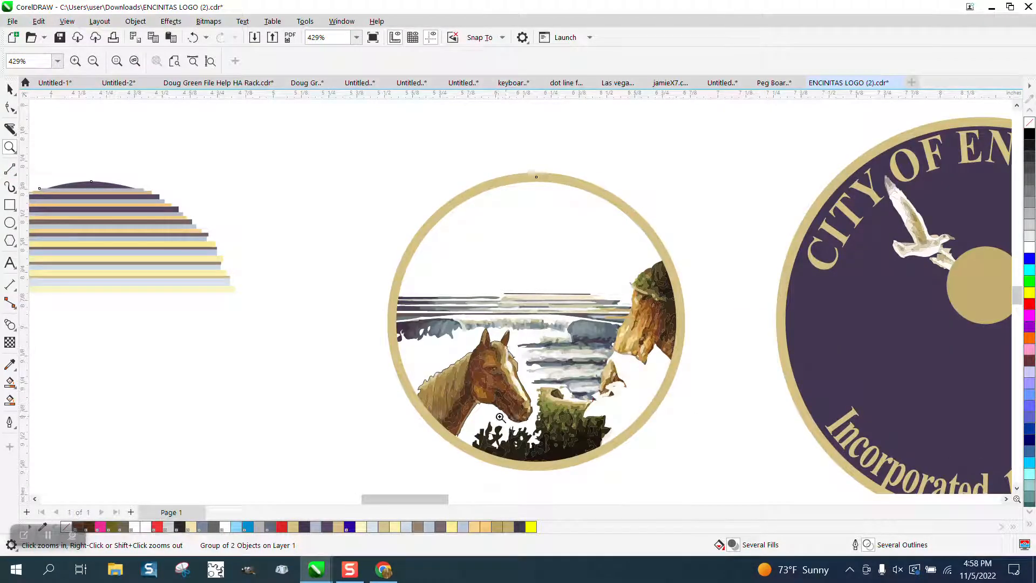
left_click(8, 87)
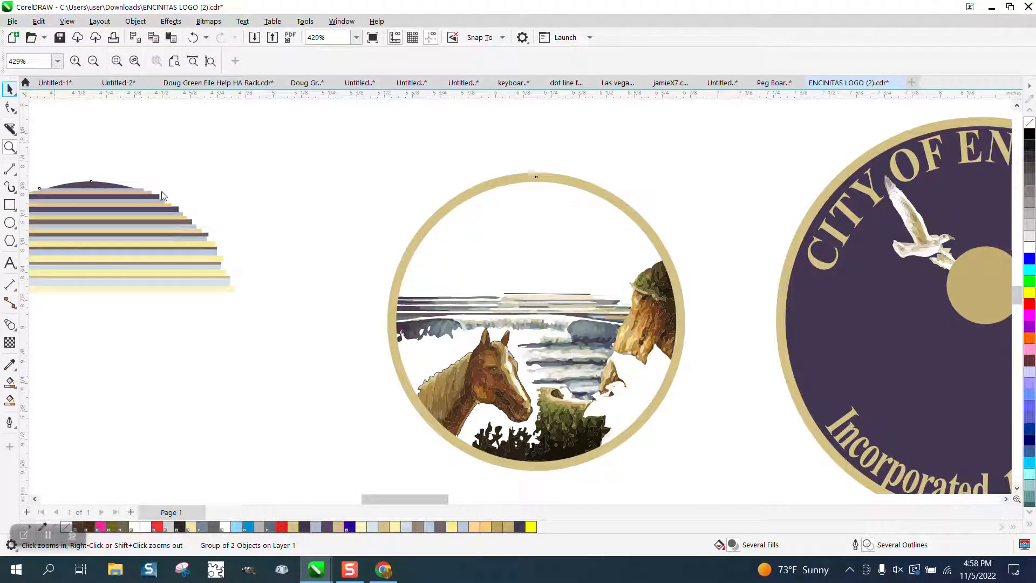
mouse_move(354, 140)
left_mouse_down()
mouse_move(409, 266)
mouse_move(345, 272)
left_mouse_up()
left_click_drag(250, 191, 319, 348)
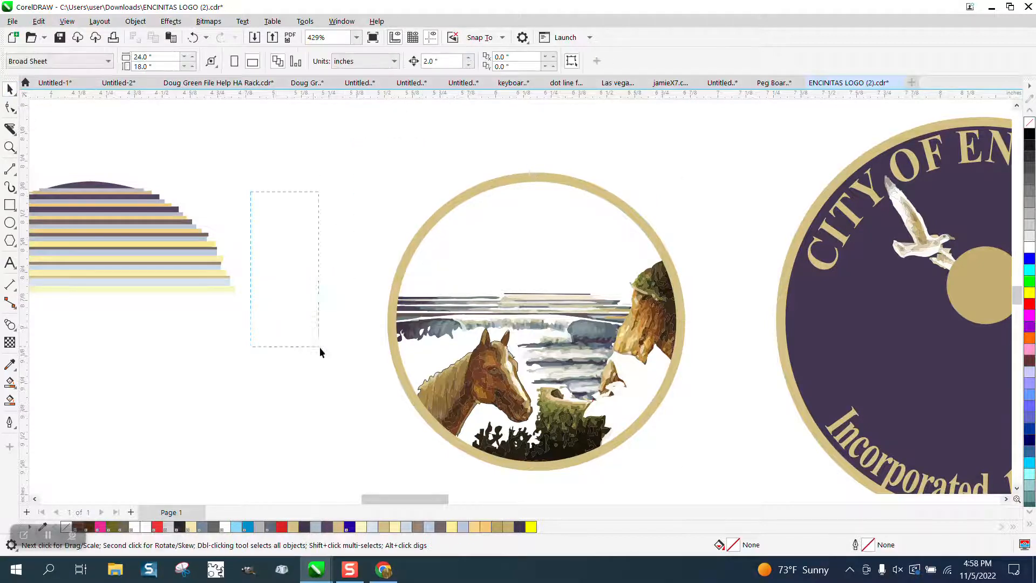
left_click_drag(379, 149, 734, 468)
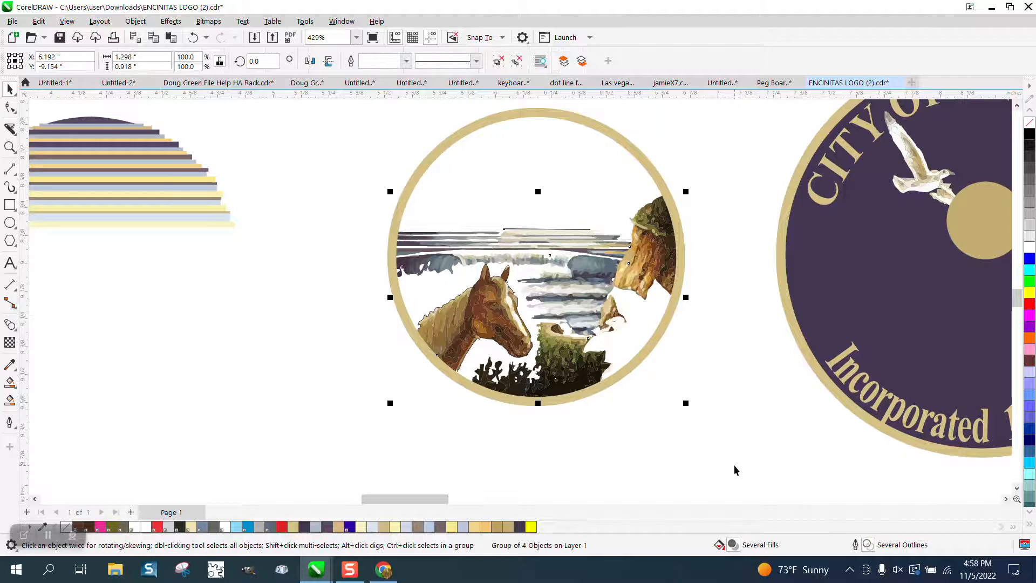
scroll(734, 470, "down", 4)
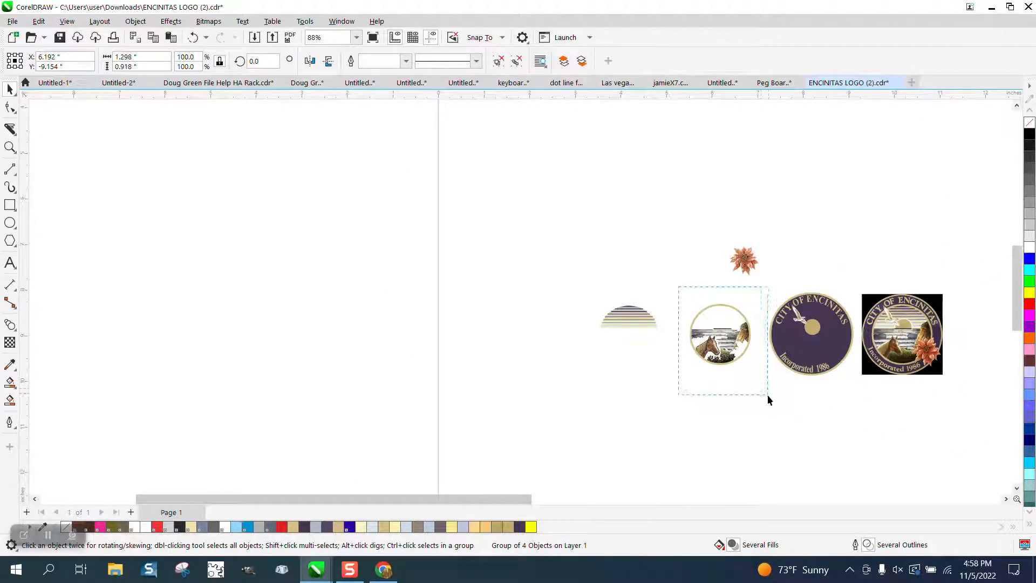
- Ungroup the gold ring from the sky stripes and group the ring with the scene pieces instead
left_click(731, 313)
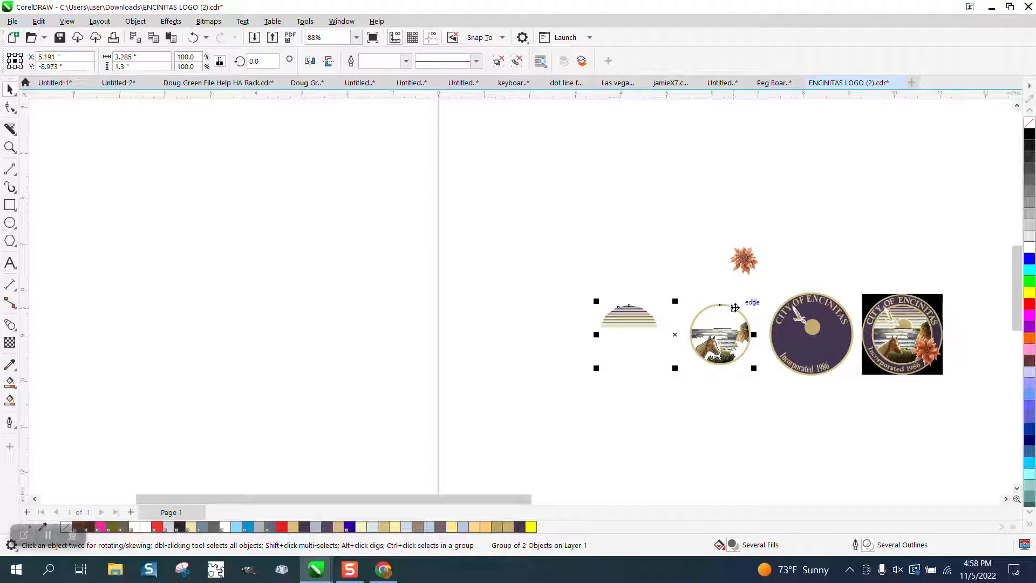
left_click(143, 23)
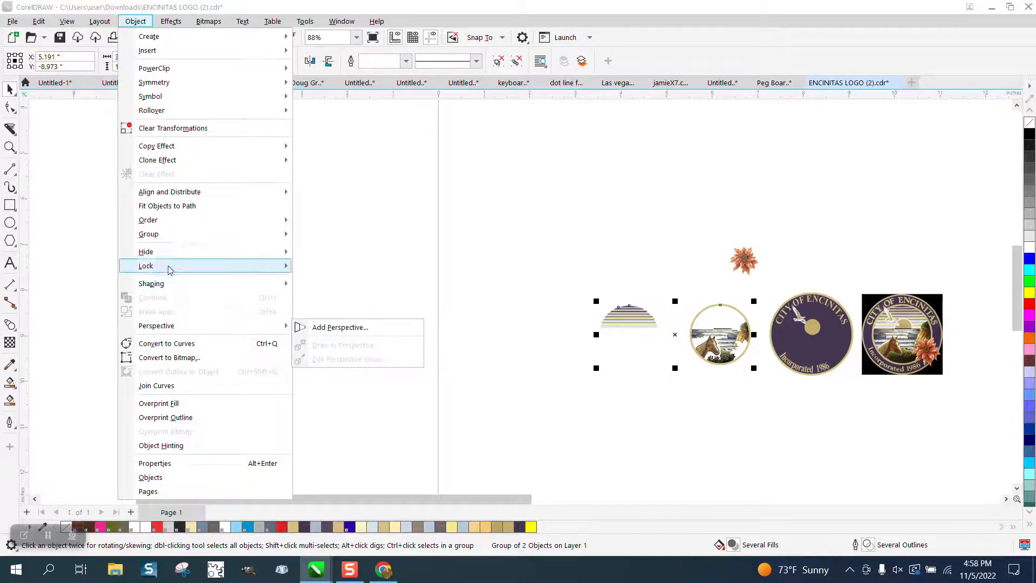
mouse_move(168, 236)
left_click(345, 249)
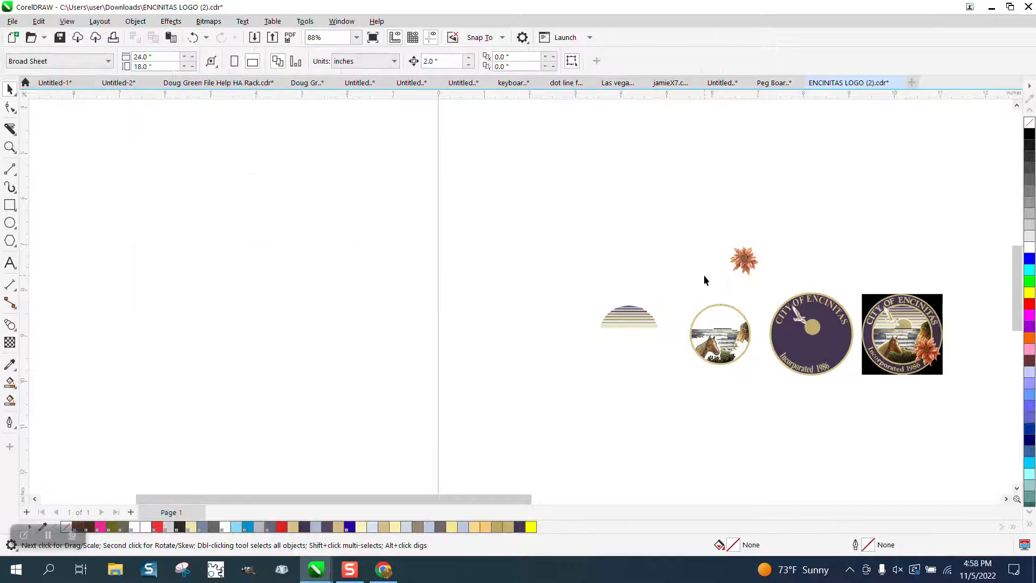
left_click_drag(756, 385, 758, 384)
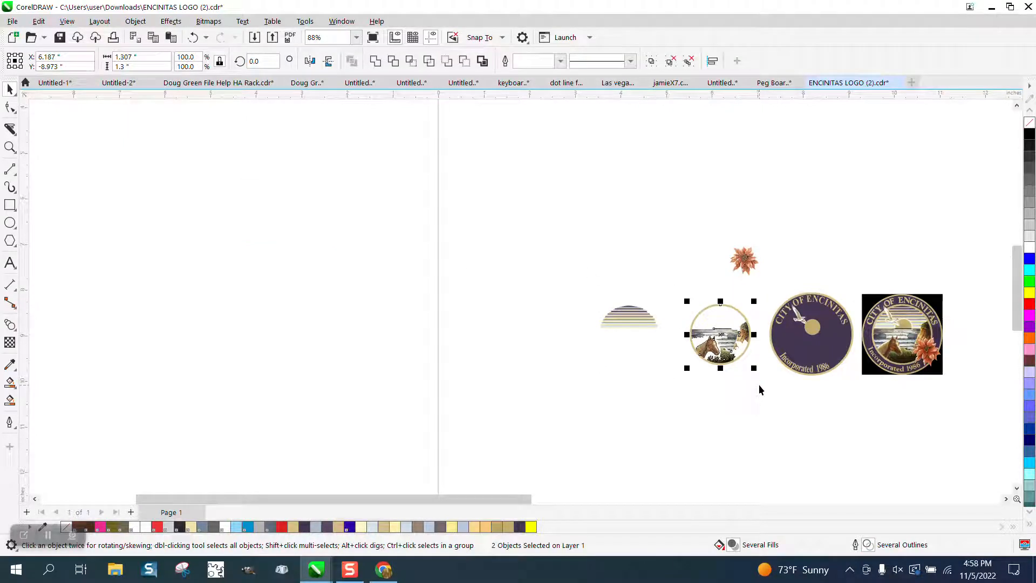
- Move the sky stripes group 2 inches right into the upper part of the gold ring
left_click(624, 322)
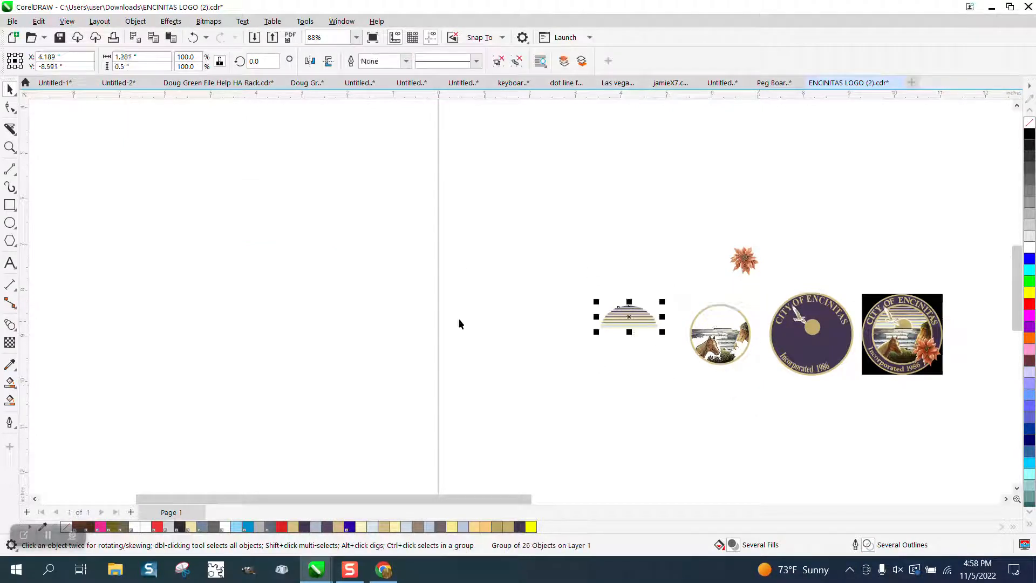
left_click(10, 147)
left_click_drag(658, 270, 820, 390)
left_click(10, 89)
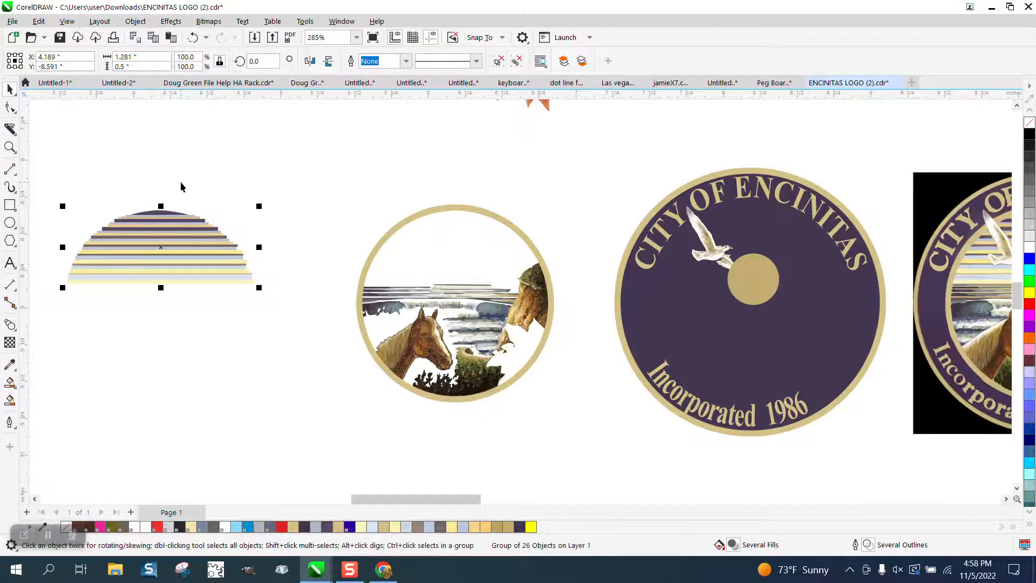
key("Right")
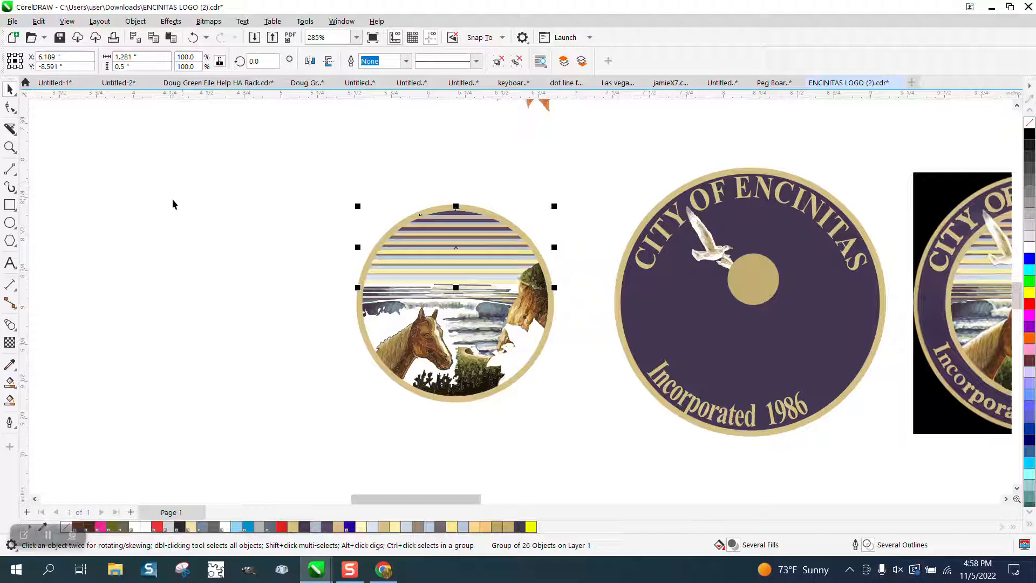
- Move the gold sun circle 2 inches left onto the ringed scene and bring it to the front of the page
left_click(766, 272)
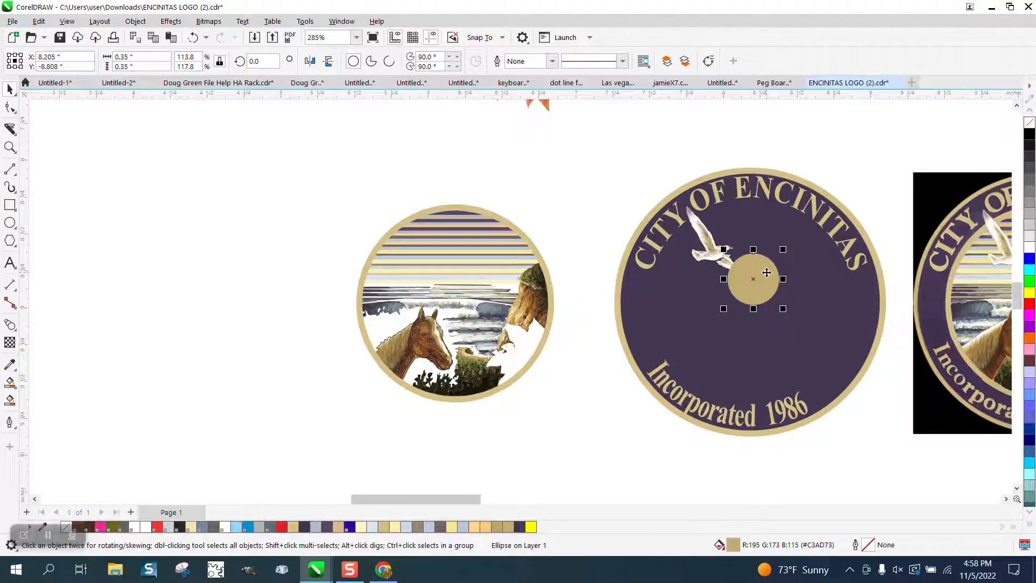
key("Left")
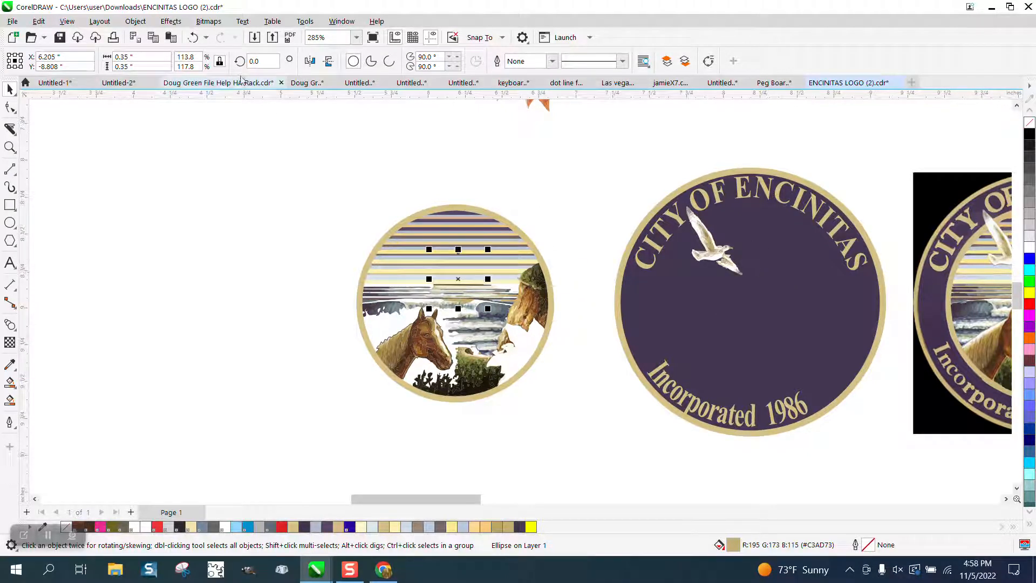
left_click(135, 21)
mouse_move(221, 219)
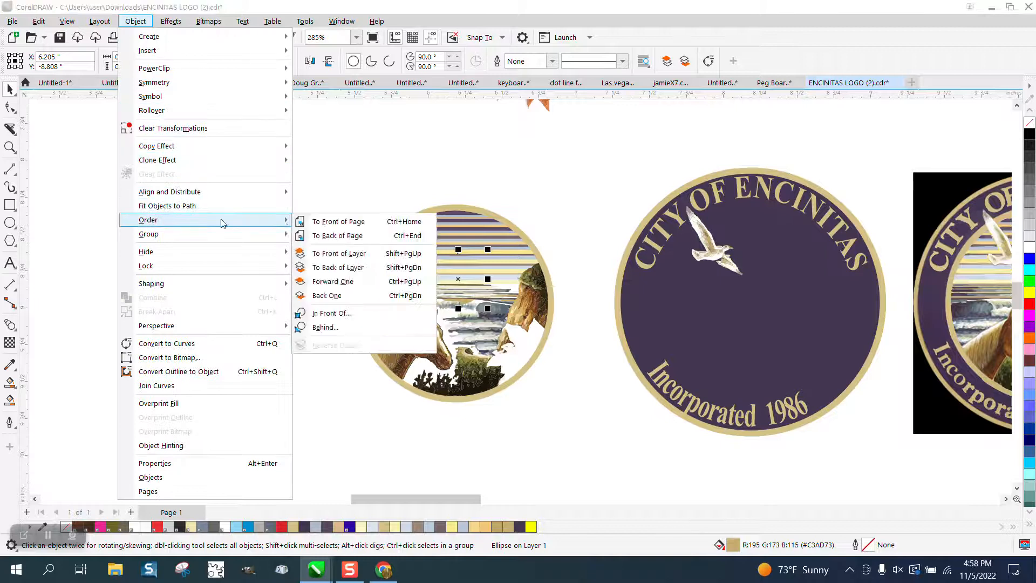
left_click(319, 222)
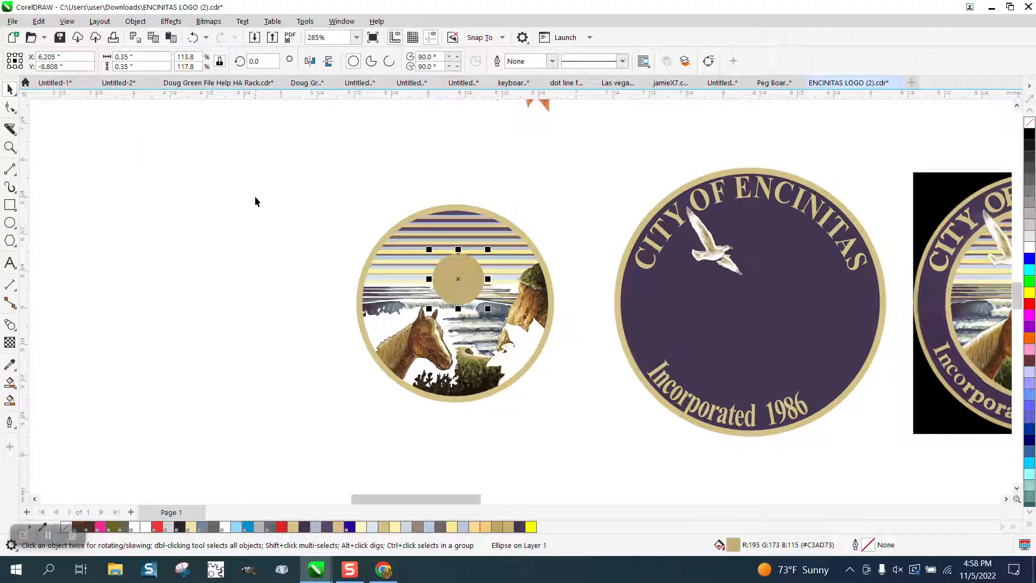
- Duplicate the ringed scene, sky stripes and sun circle, placing the copy 2 inches to the left of the original
scroll(255, 196, "down", 1)
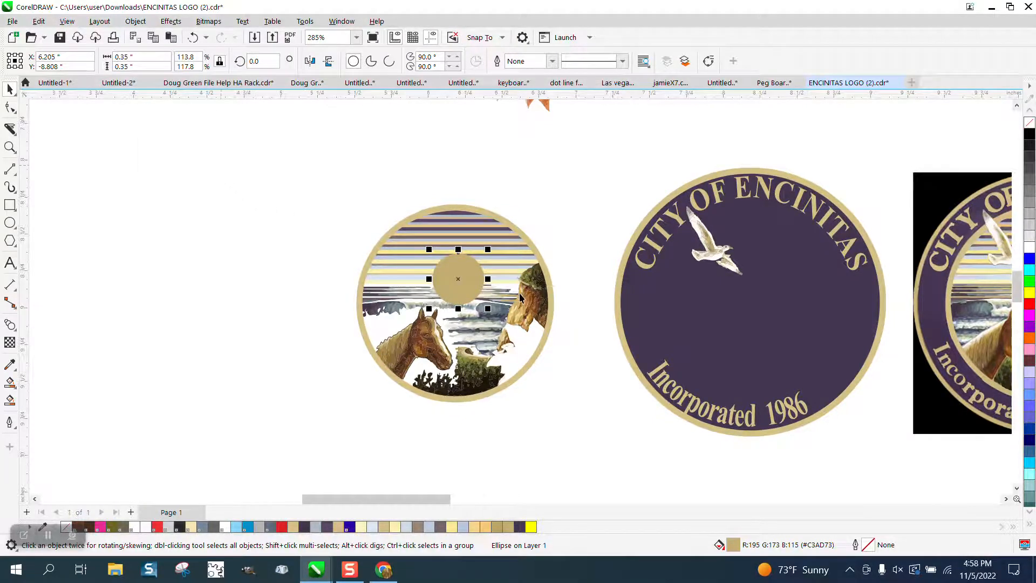
scroll(493, 274, "down", 1)
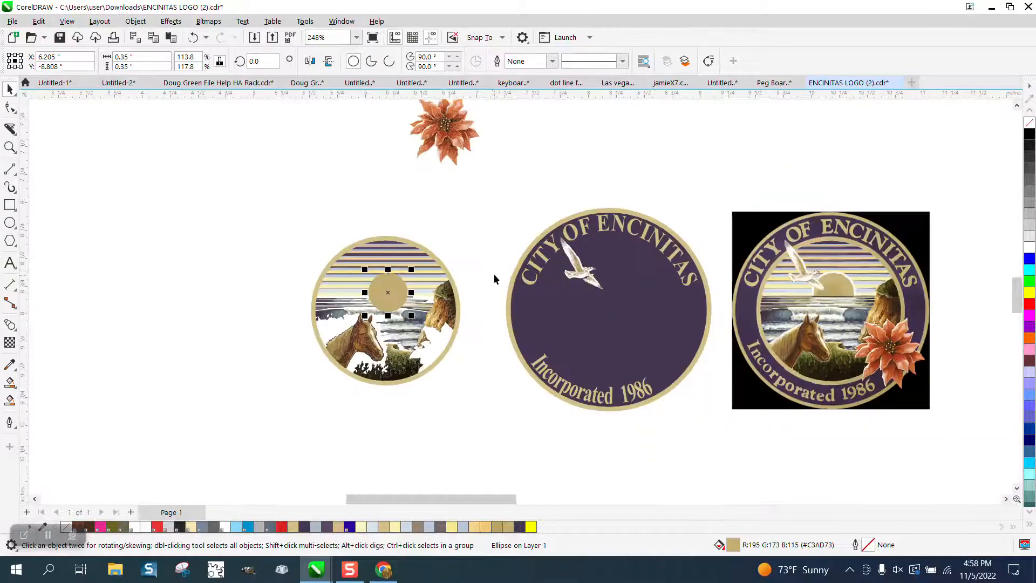
left_click(10, 147)
left_click(9, 89)
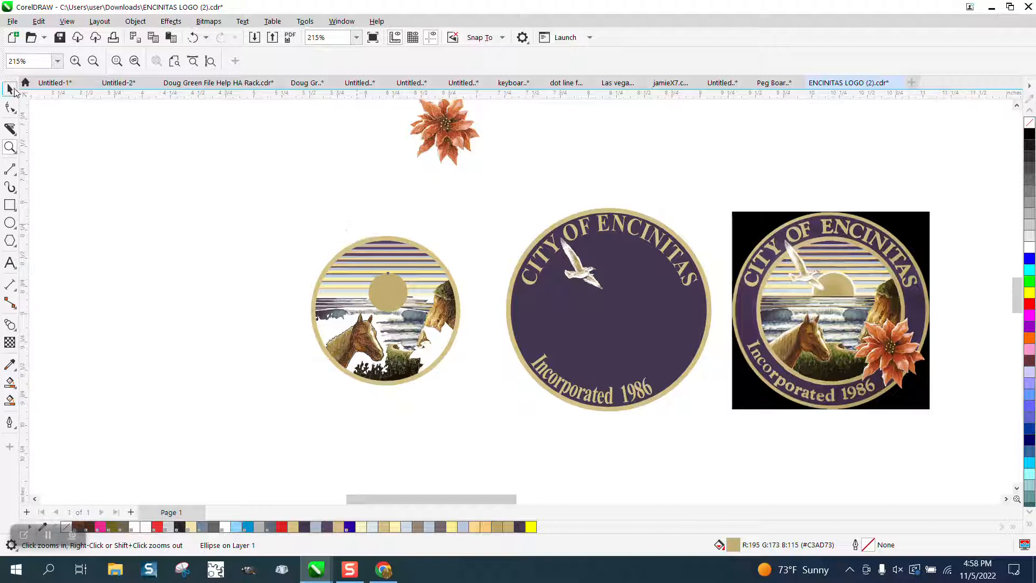
left_click_drag(283, 207, 504, 403)
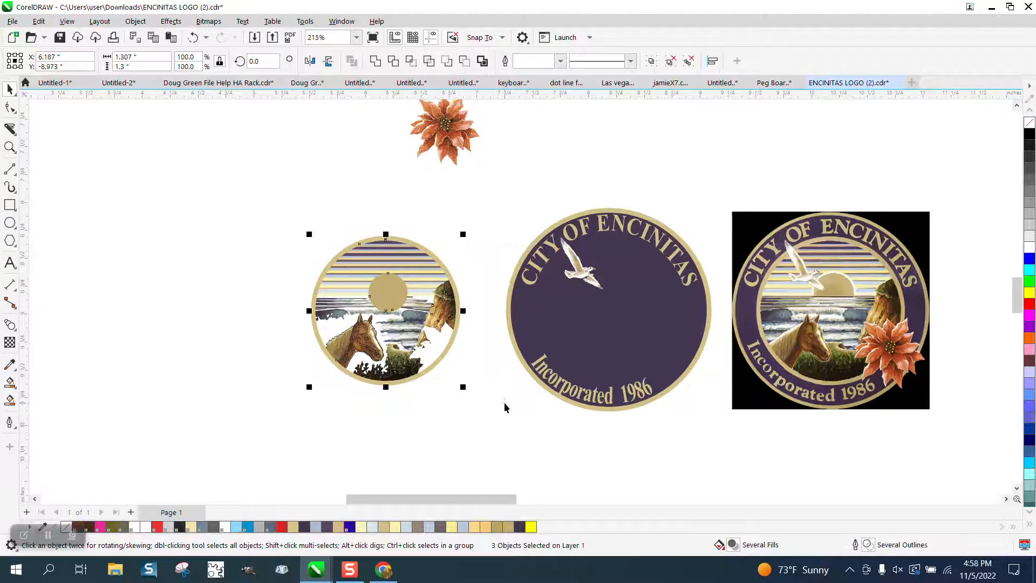
key("ctrl+d")
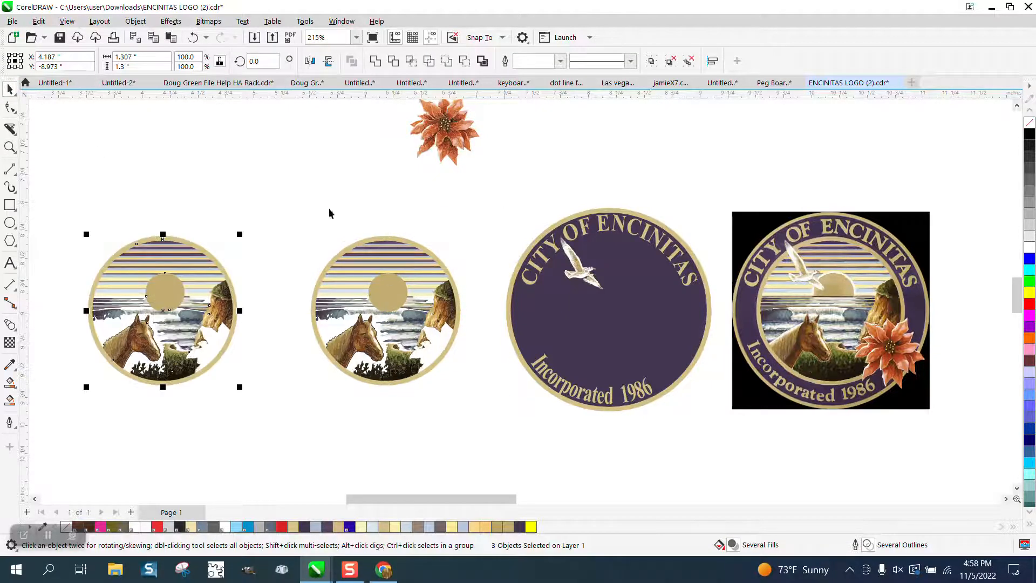
left_click(269, 168)
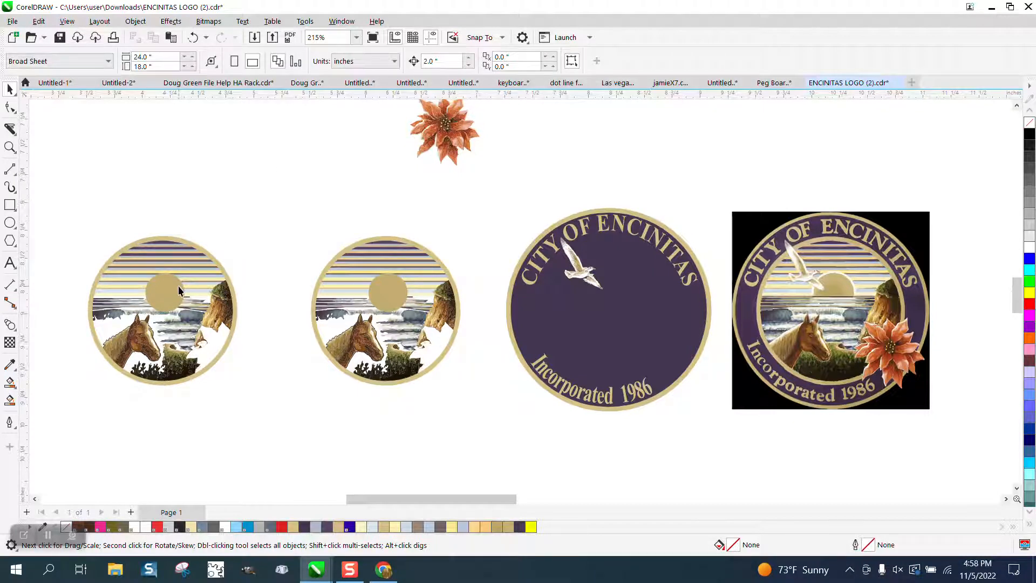
- Move the copied sun circle 2 inches up and the copied ring and scene group 2 inches left, off the stripes
left_click(179, 287)
key("Up")
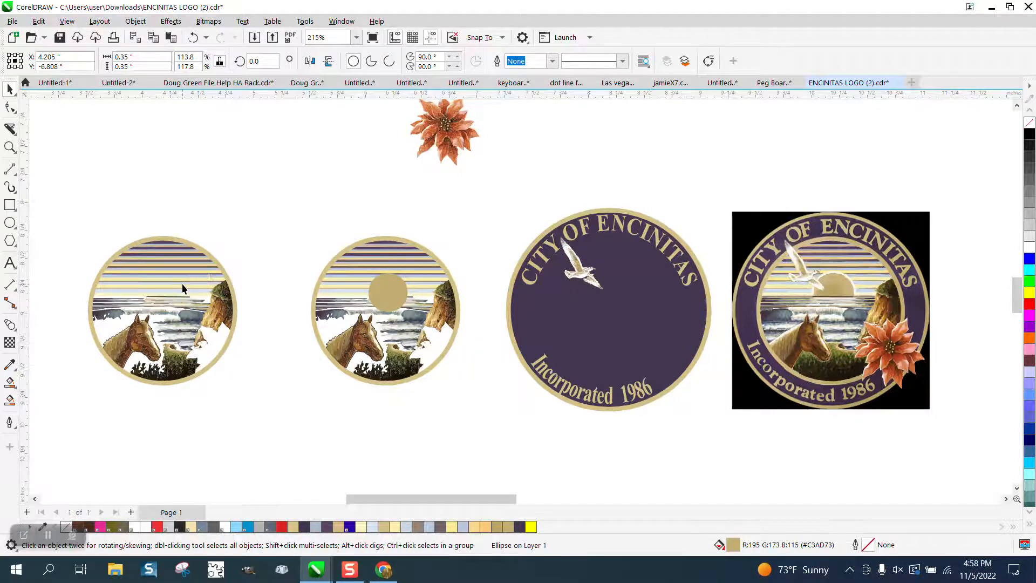
scroll(189, 284, "down", 1)
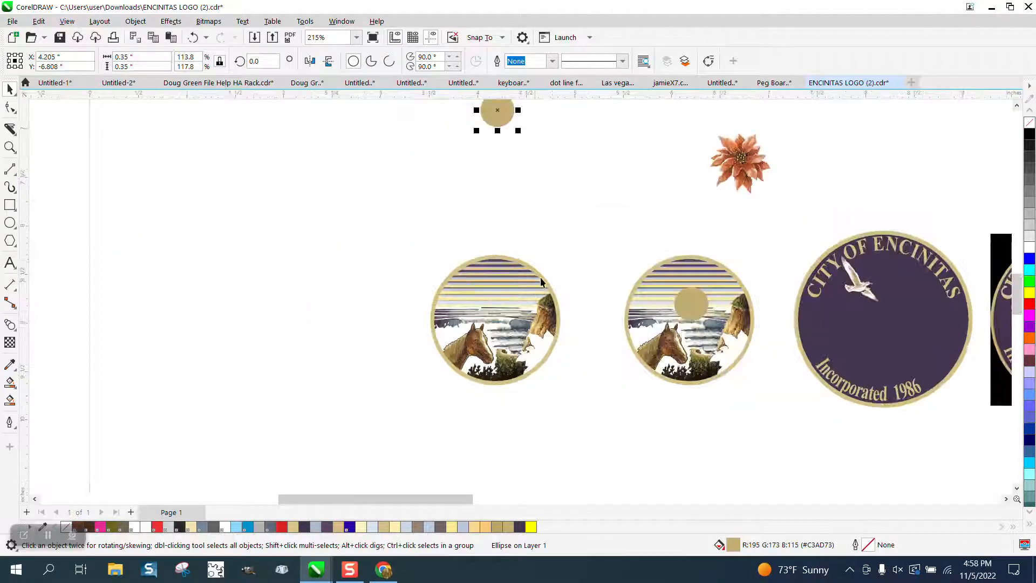
left_click(516, 300)
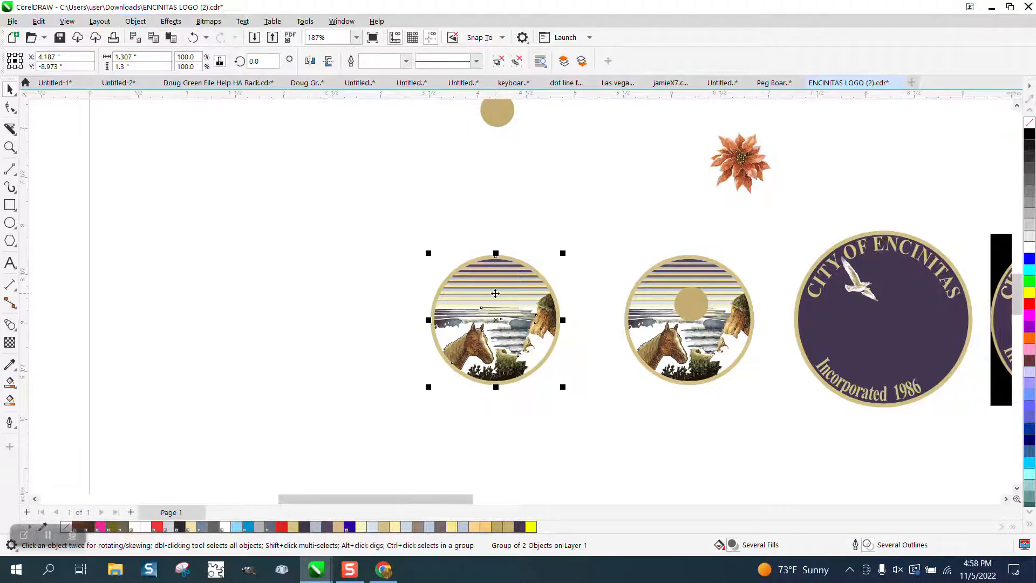
key("Left")
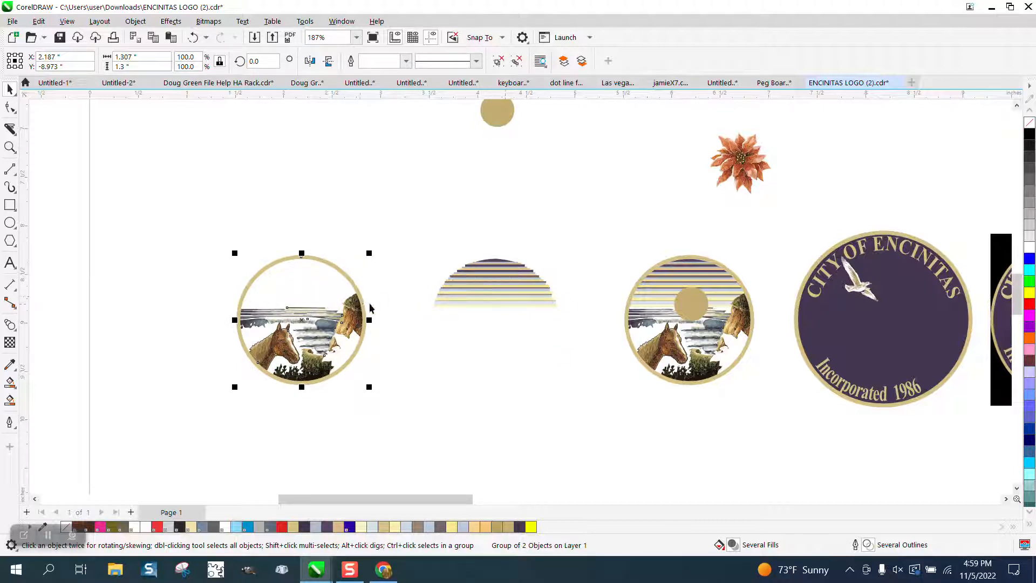
- Move the copied sun 2 inches down and 2 inches left onto the ringed scene, and give it no fill and a black hairline outline
left_click(497, 126)
key("Down")
key("Left")
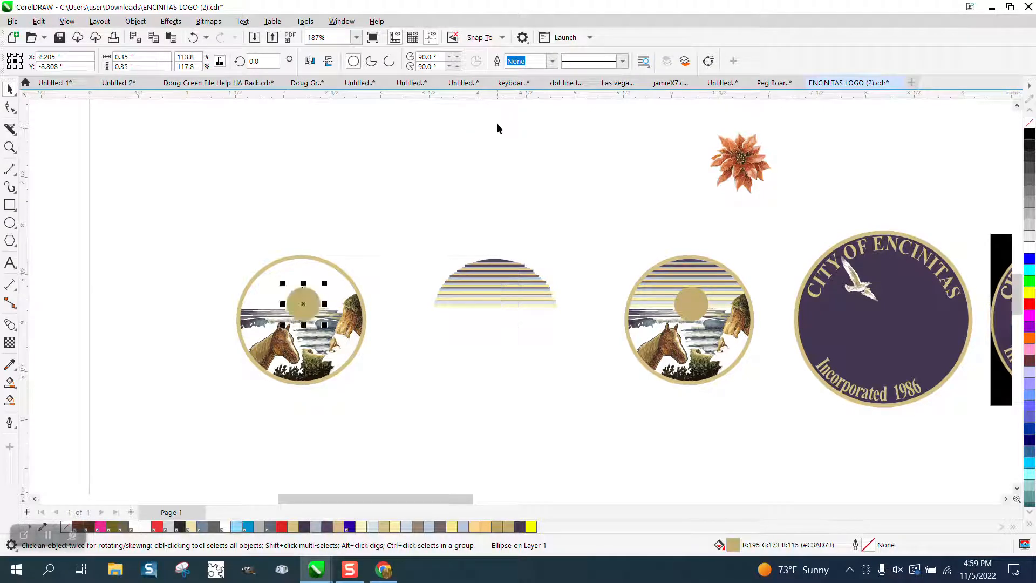
left_click(1031, 125)
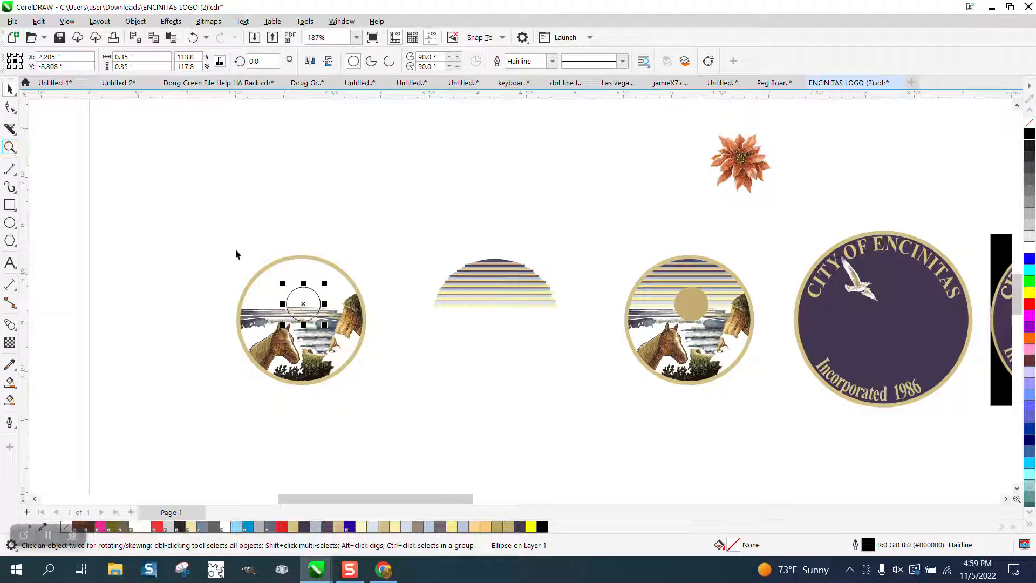
- Try to select the thin horizon line crossing the sun outline for node editing
left_click(9, 147)
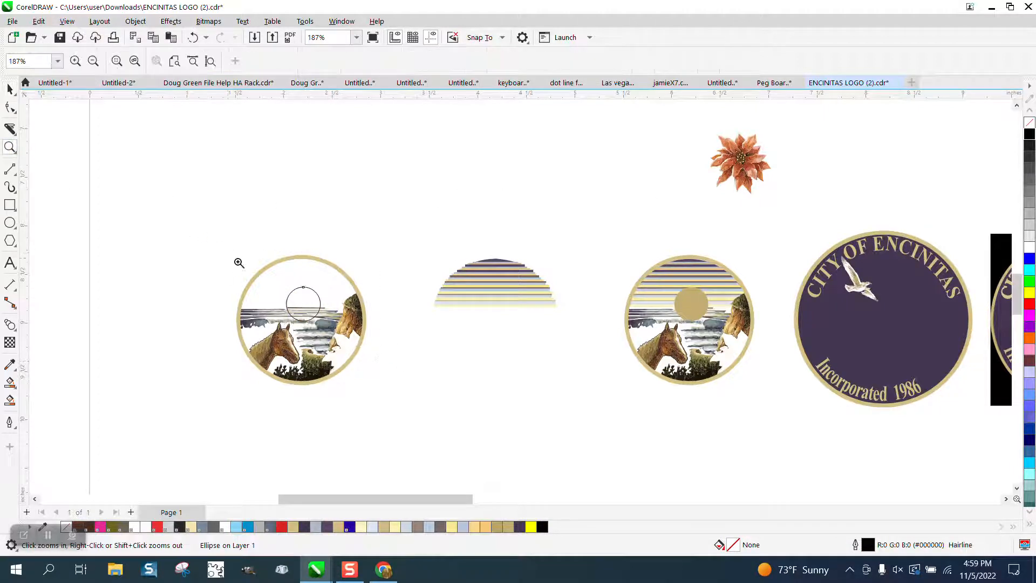
left_click_drag(239, 262, 468, 405)
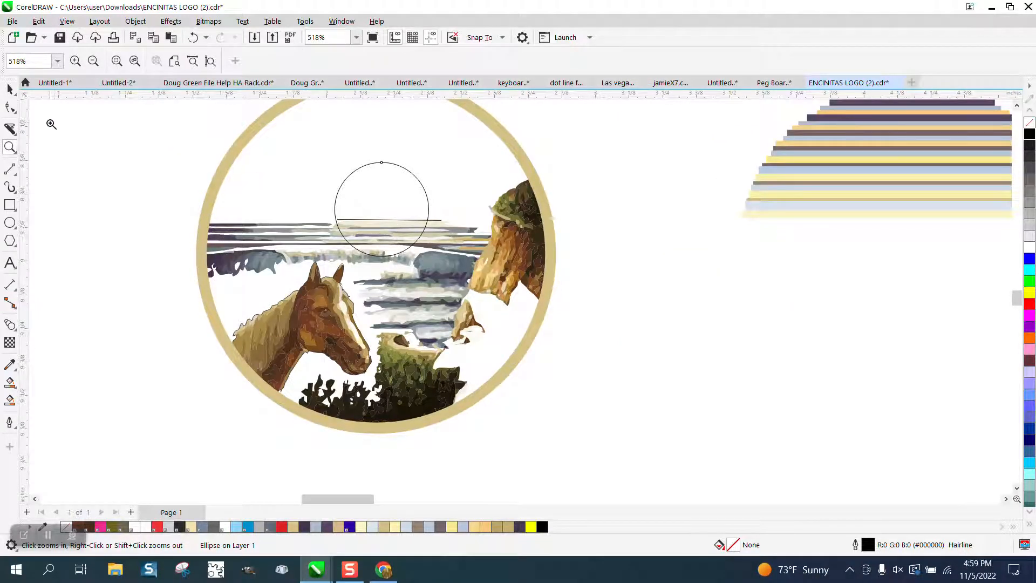
left_click_drag(332, 205, 479, 266)
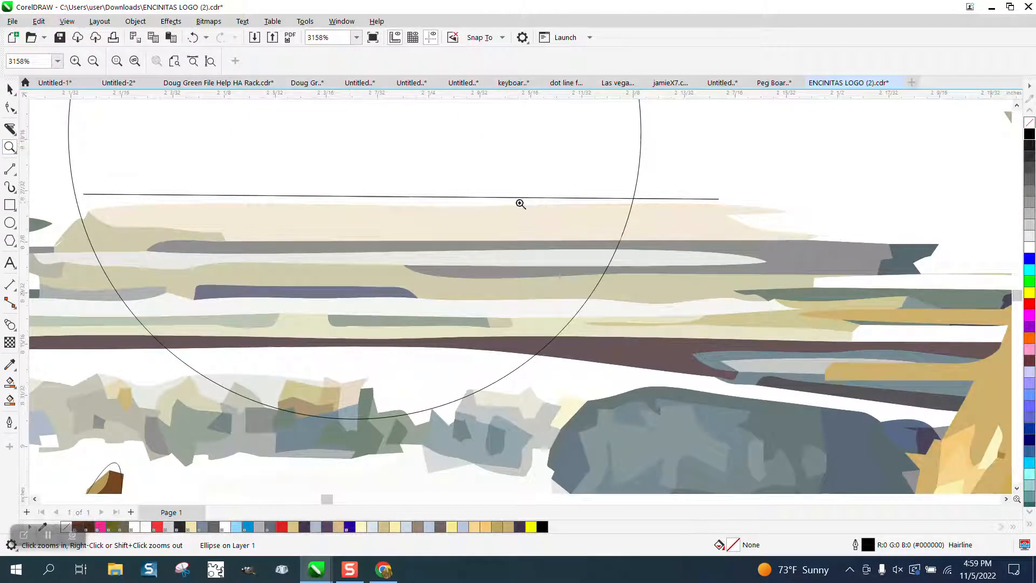
left_click(10, 107)
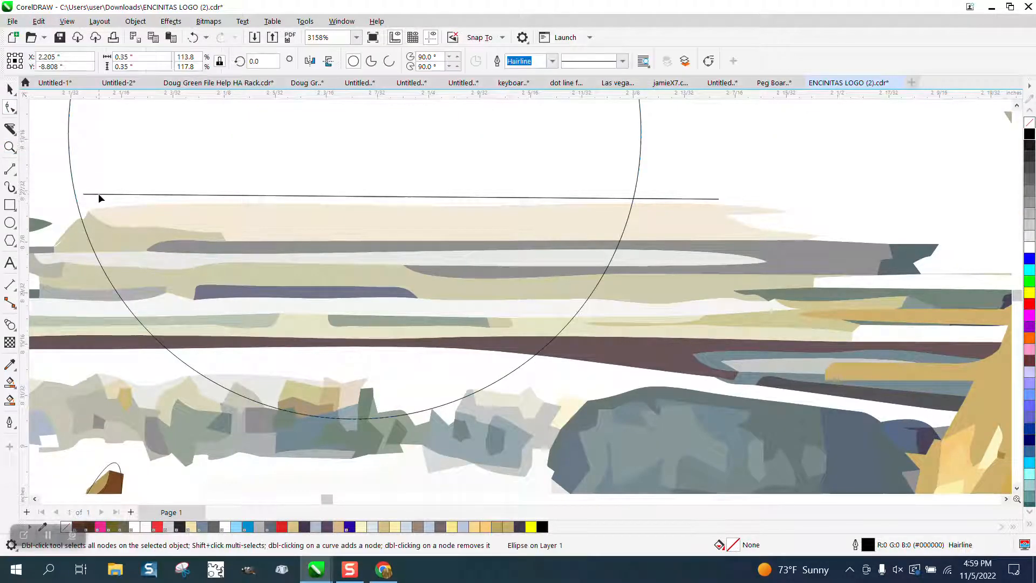
left_click(98, 195)
left_click(9, 89)
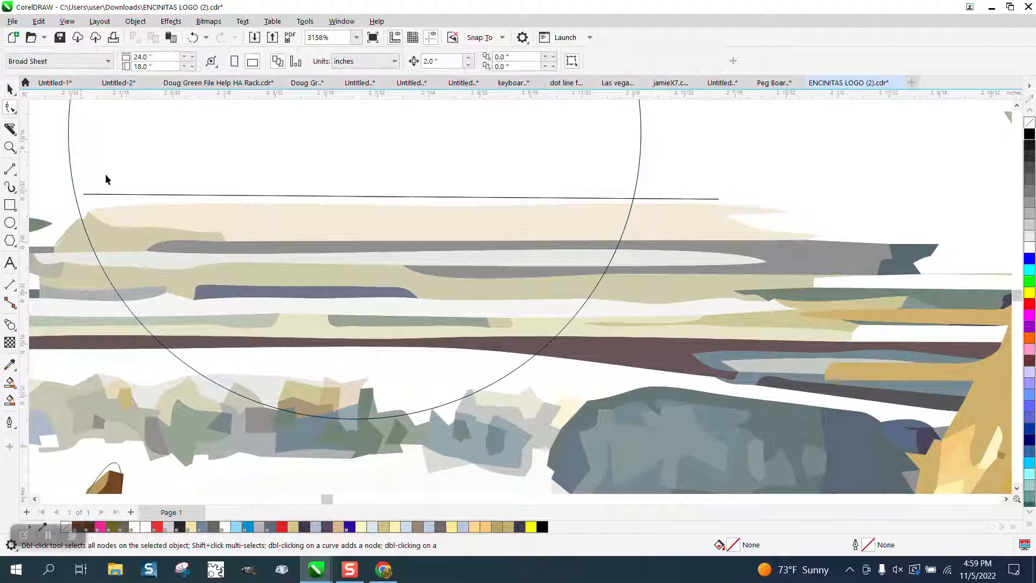
left_click(130, 196)
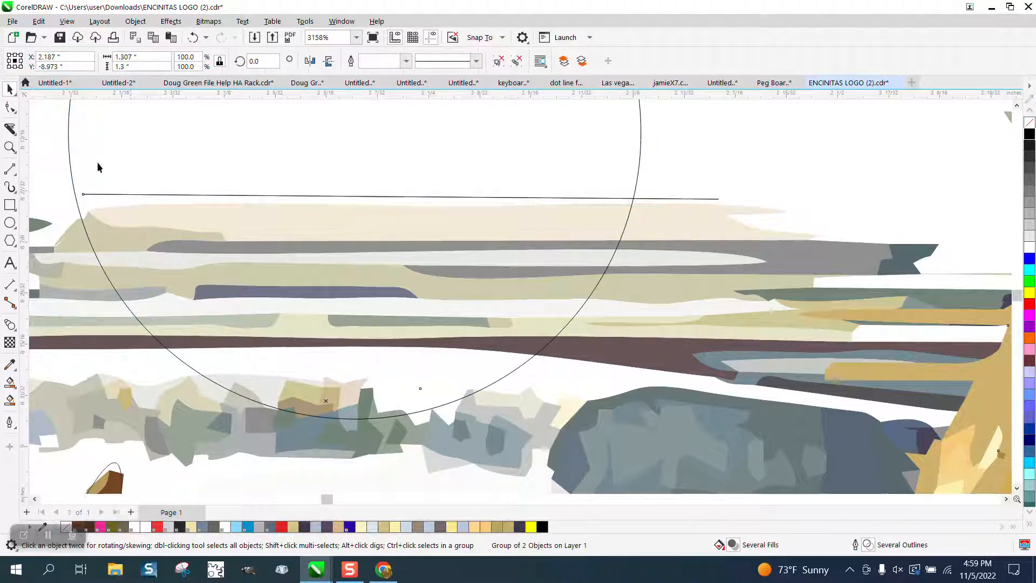
left_click(10, 107)
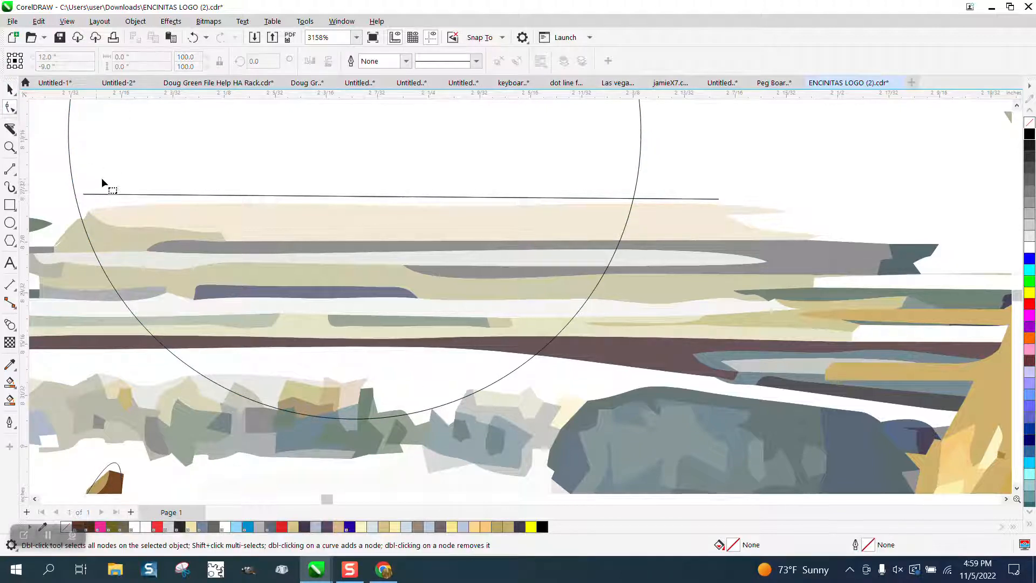
left_click(9, 89)
left_click(79, 193)
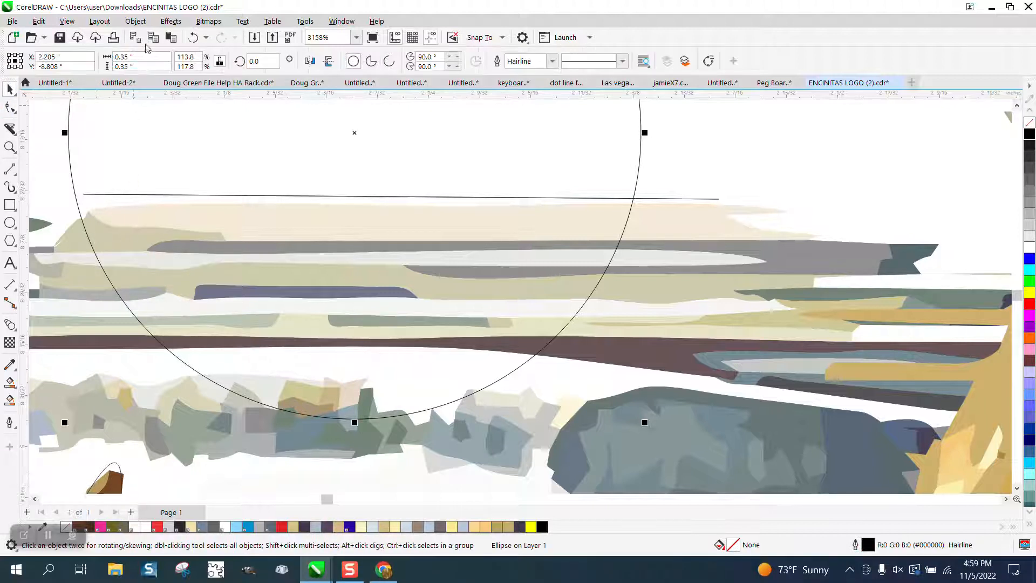
- Try shifting the ringed scene group slightly to the right by its horizon line, and undo the move
left_click(135, 22)
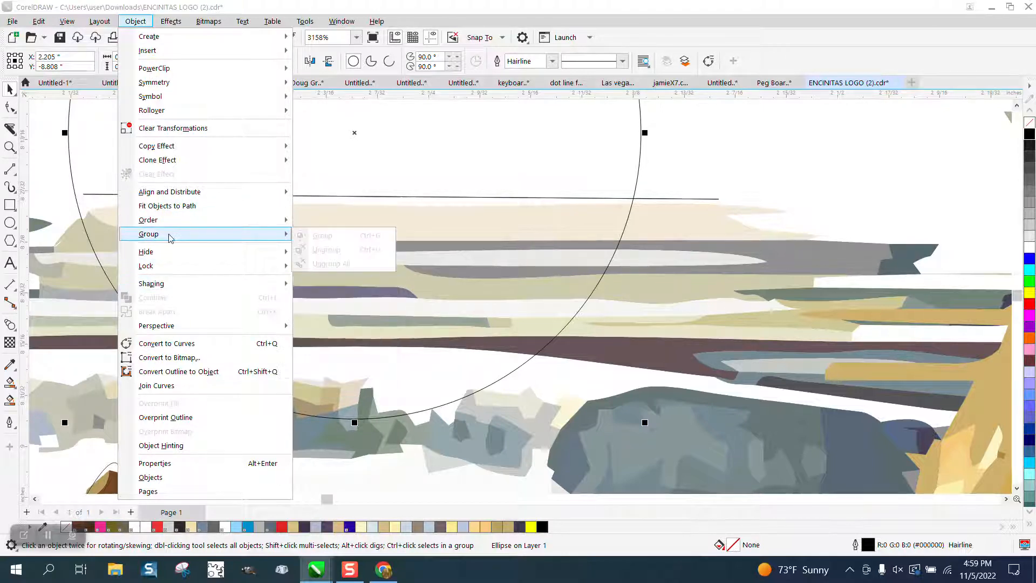
left_click(395, 148)
left_click(688, 199)
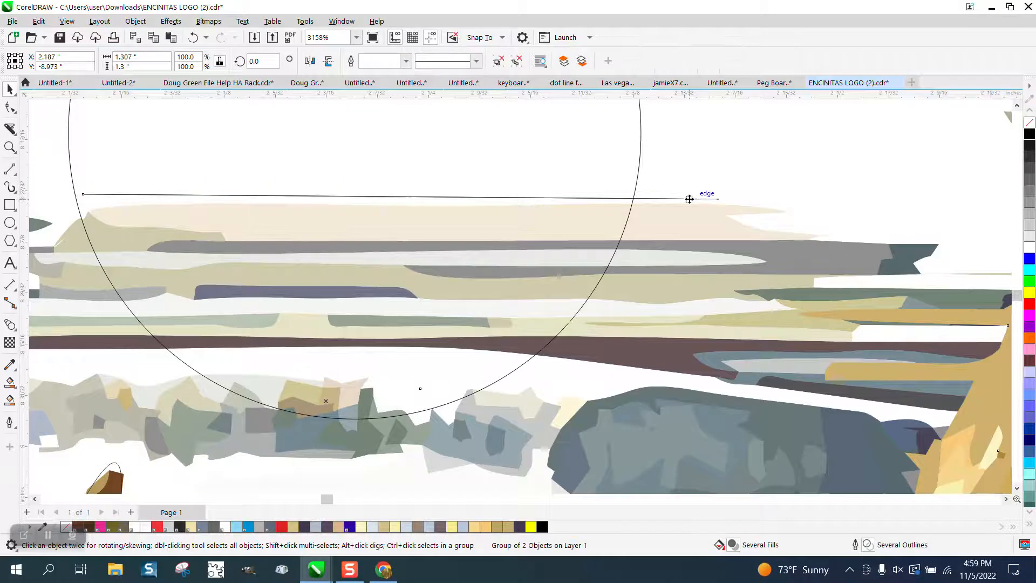
left_click_drag(688, 199, 706, 199)
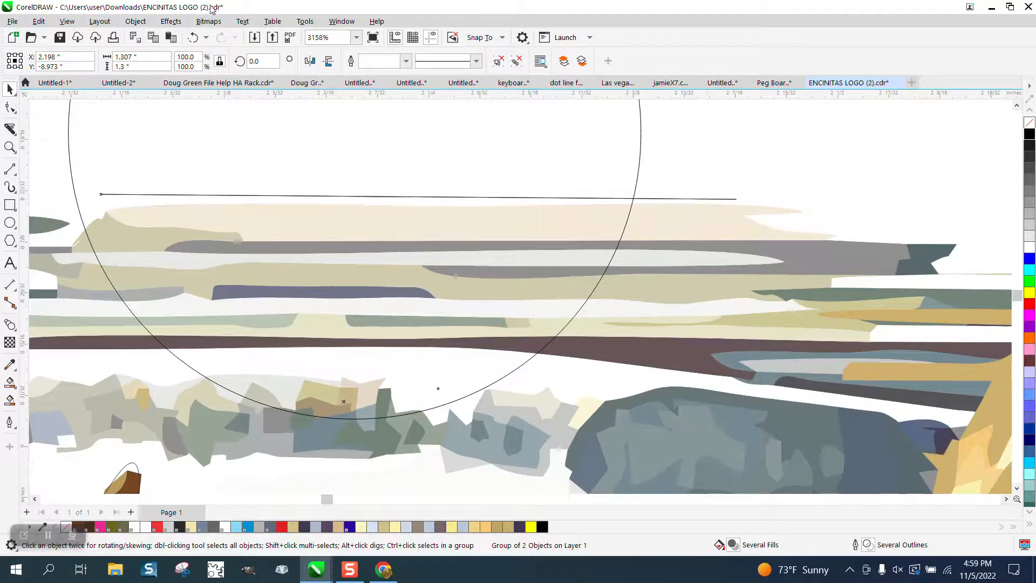
left_click(192, 37)
- Move the sun outline 2 inches right onto the separate sky stripes, shifting the ringed scene 2 inches up and back down to free it
key("F4")
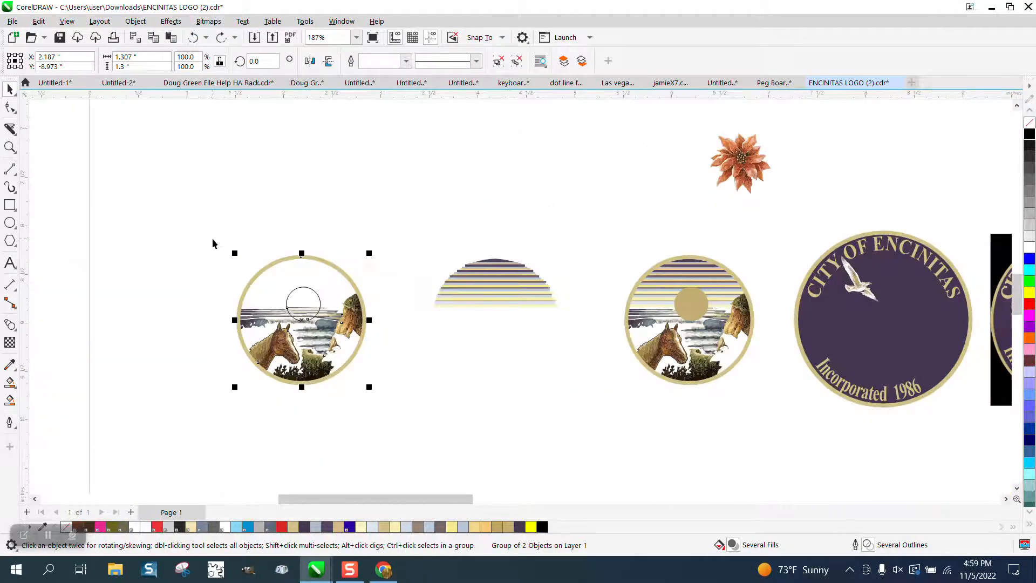
left_click(331, 248)
left_click(333, 262)
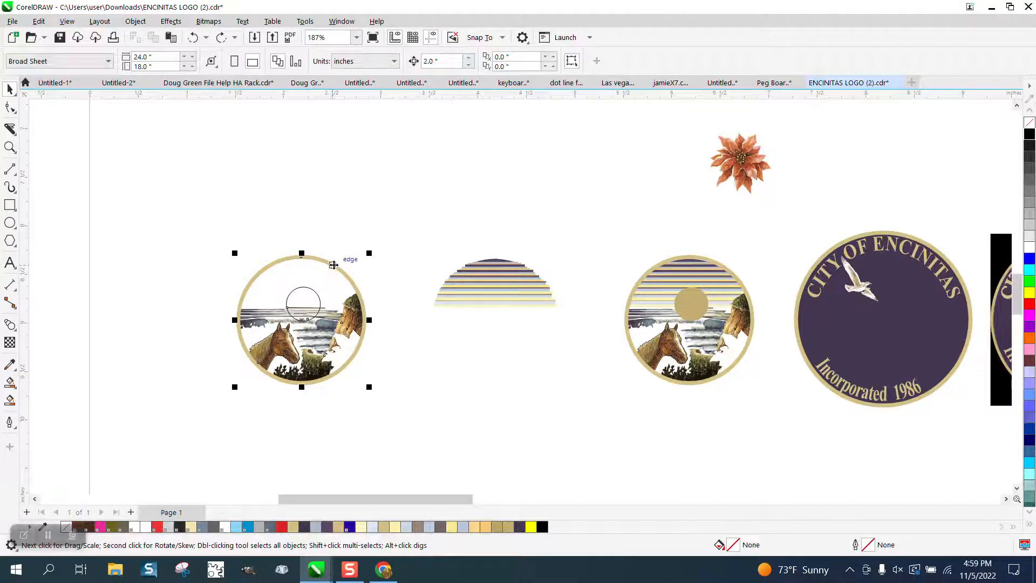
key("Up")
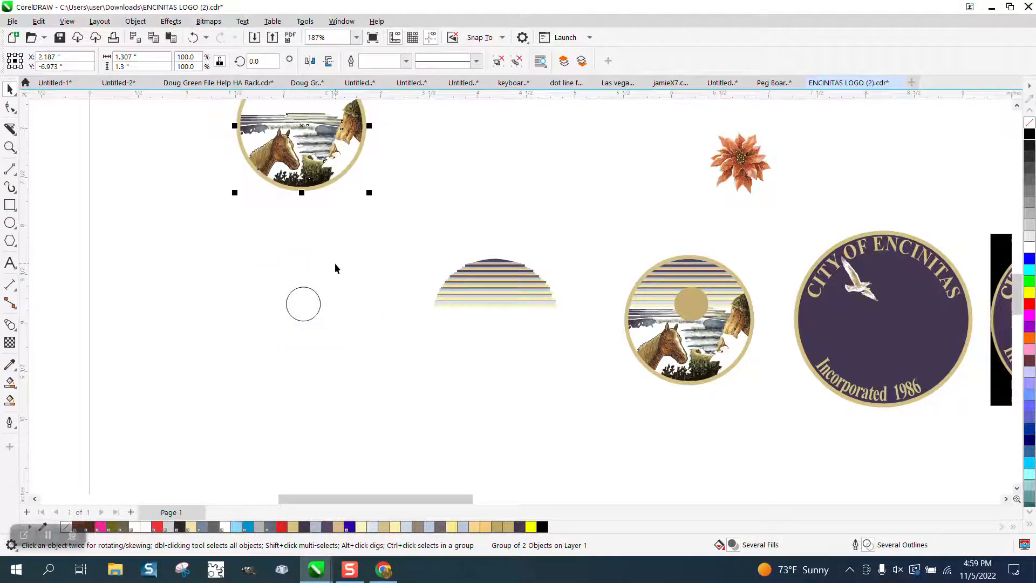
left_click(313, 291)
key("Right")
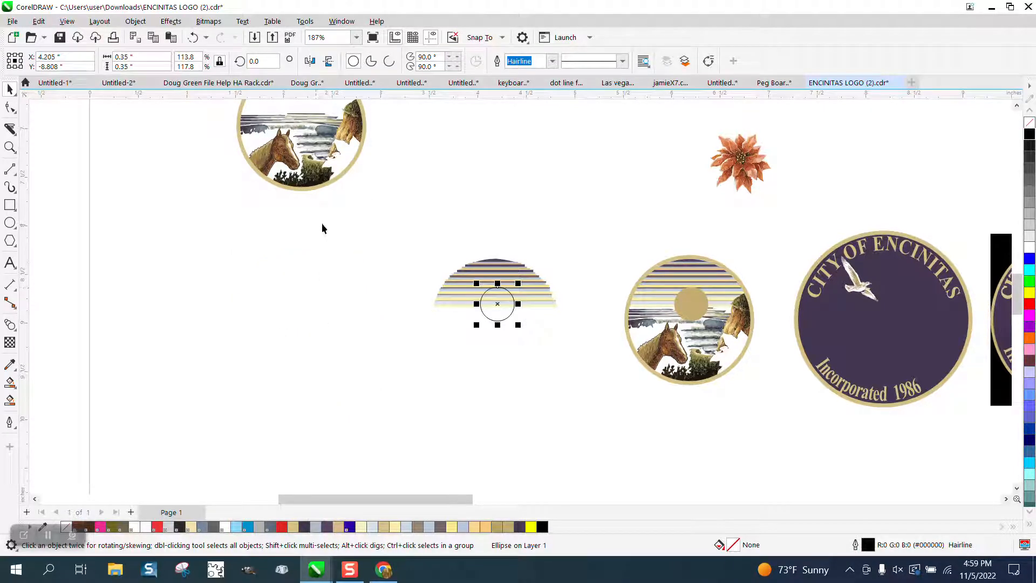
left_click(324, 187)
key("Down")
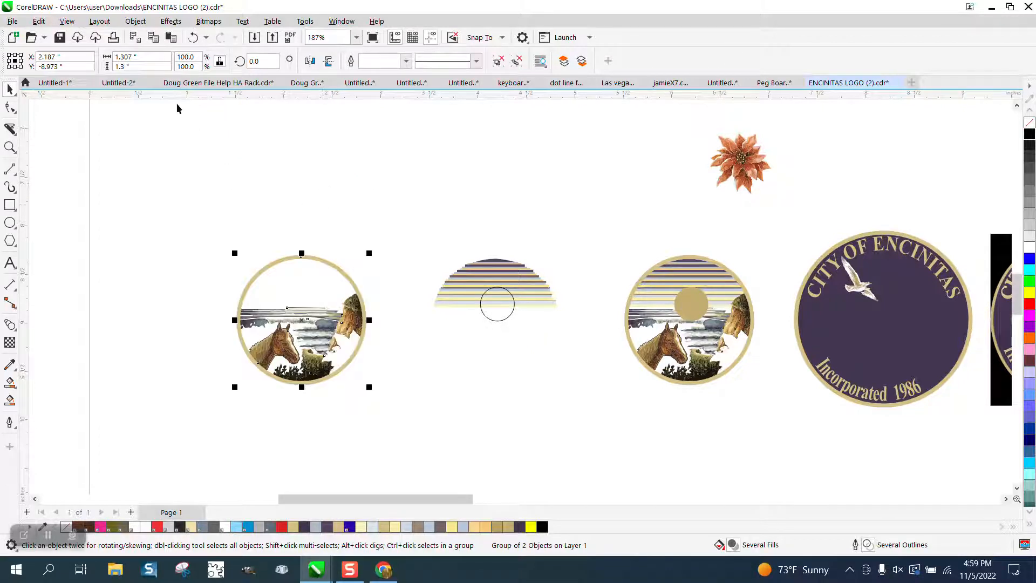
- Ungroup the leftmost ringed scene to separate the gold ring from the scene artwork
left_click_drag(220, 189, 416, 446)
left_click(135, 21)
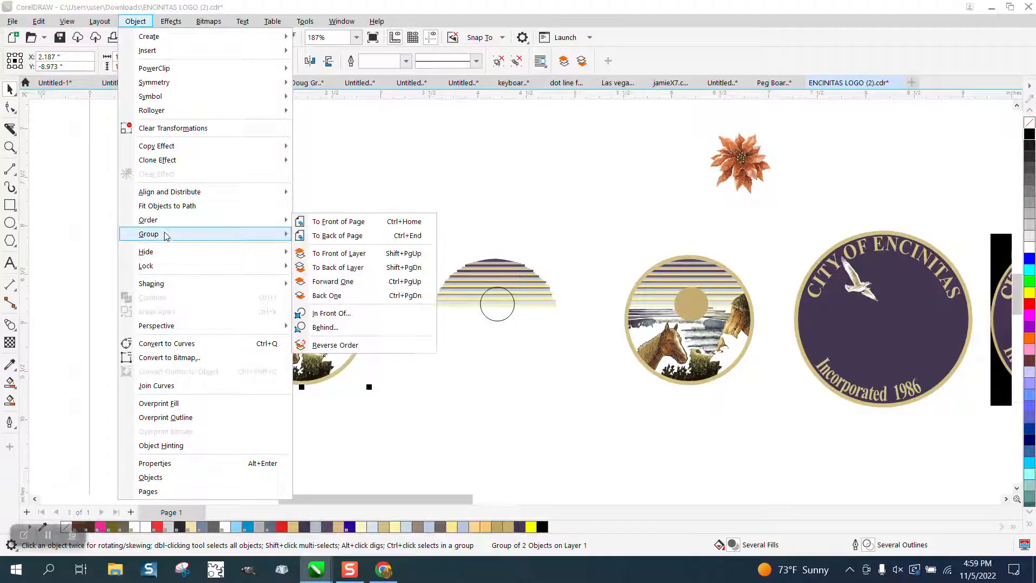
mouse_move(166, 236)
left_click(325, 247)
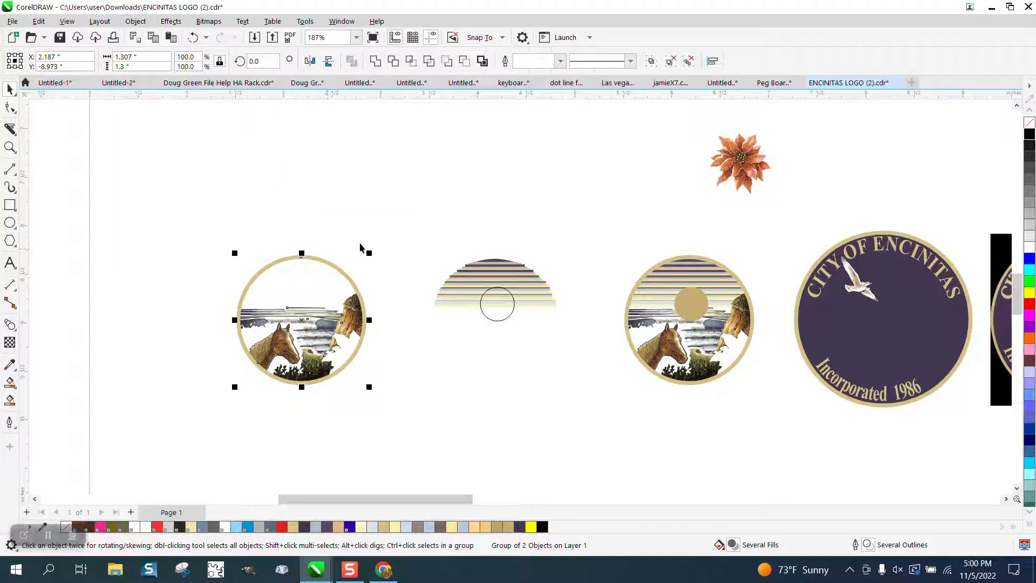
- Move the sun outline 2 inches left, back onto the ringed scene
left_click(360, 247)
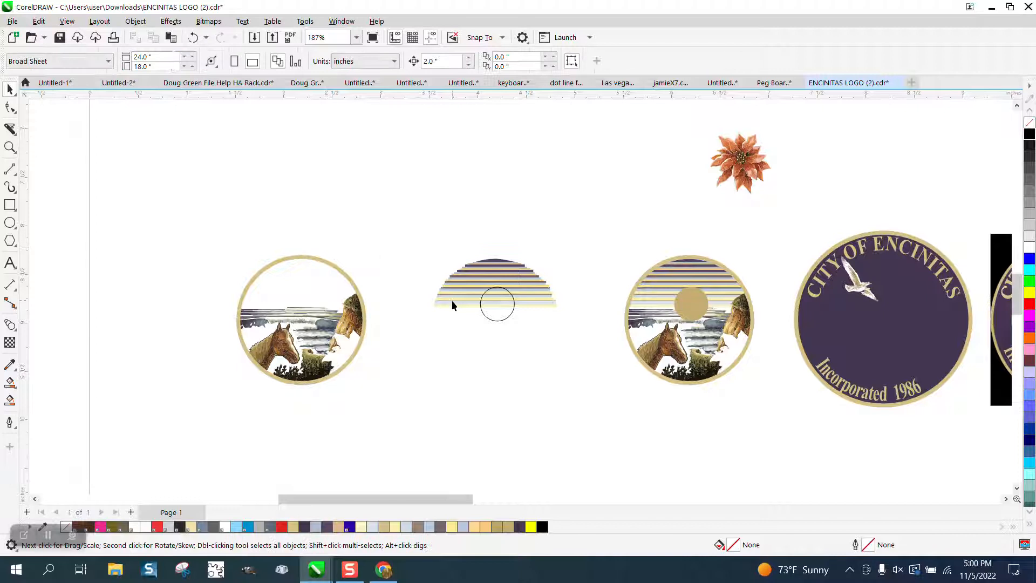
left_click(490, 320)
key("Left")
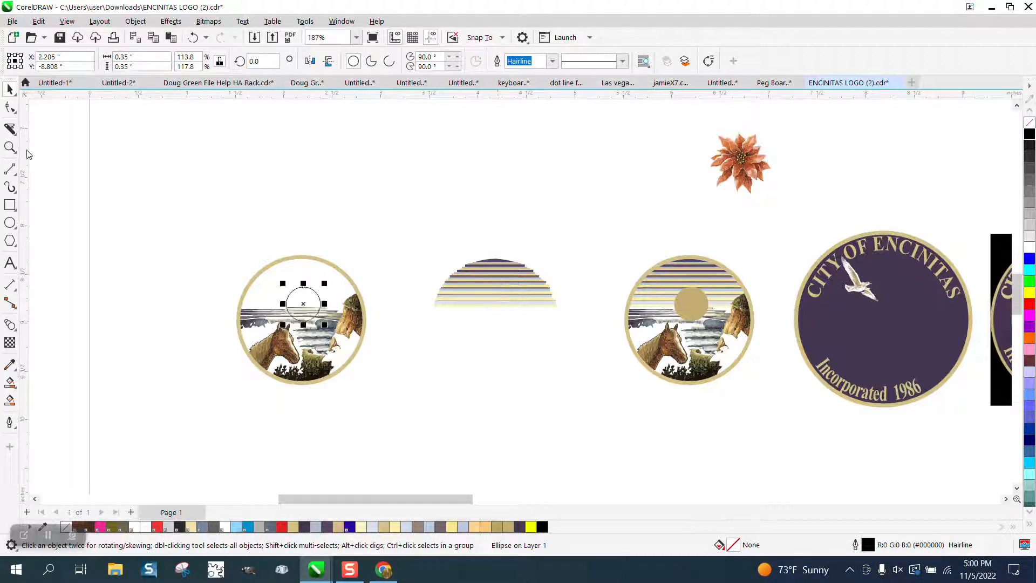
- Ungroup the scene artwork that contains the thin horizon line crossing the sun outline by one level
left_click(9, 147)
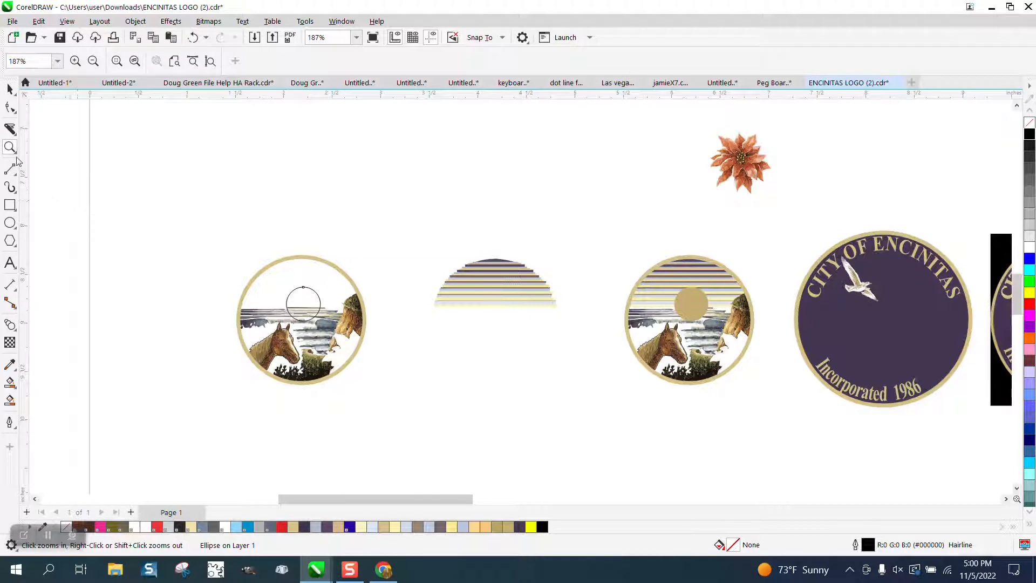
left_click_drag(238, 261, 425, 377)
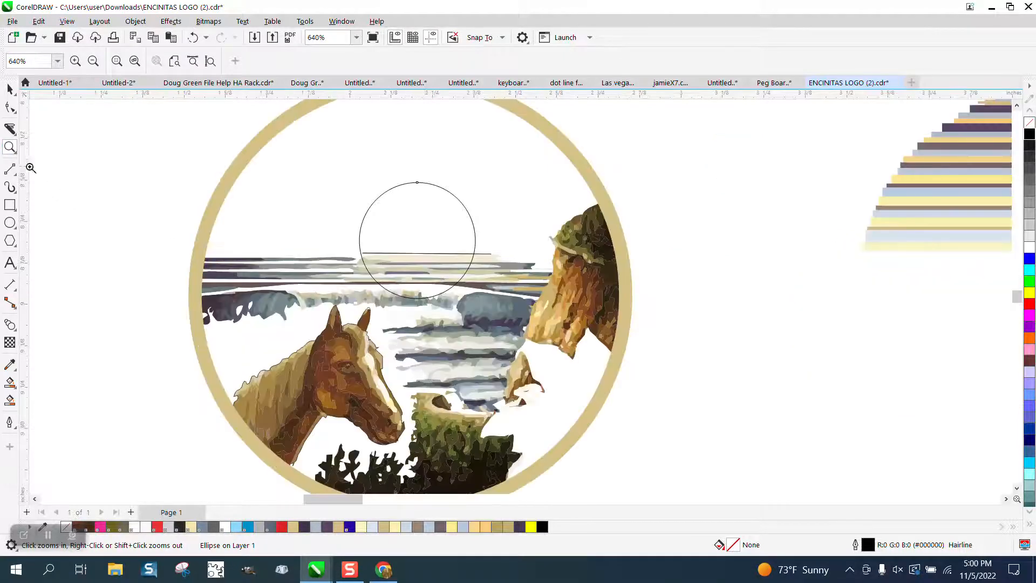
left_click_drag(353, 253, 614, 319)
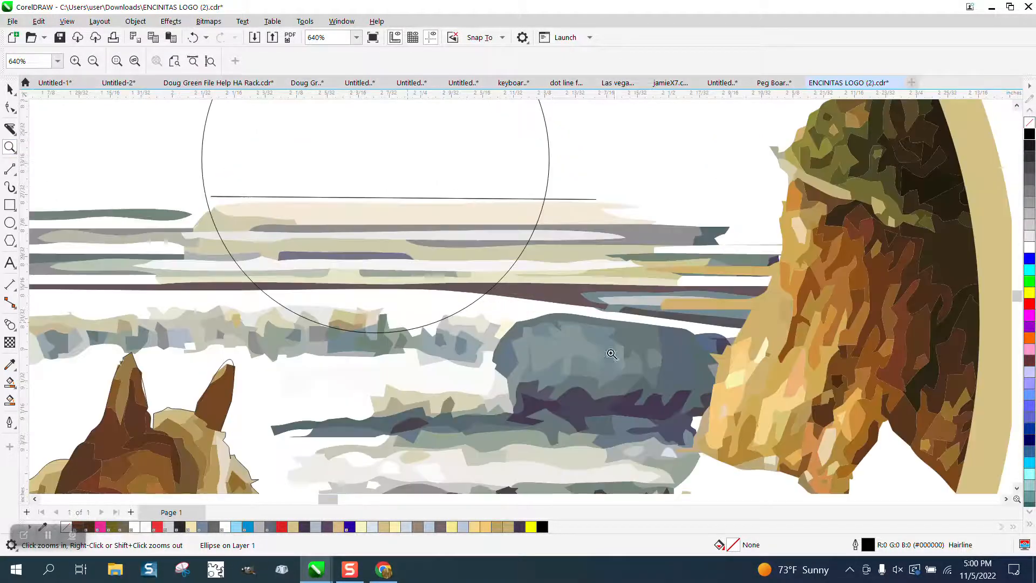
left_click(10, 107)
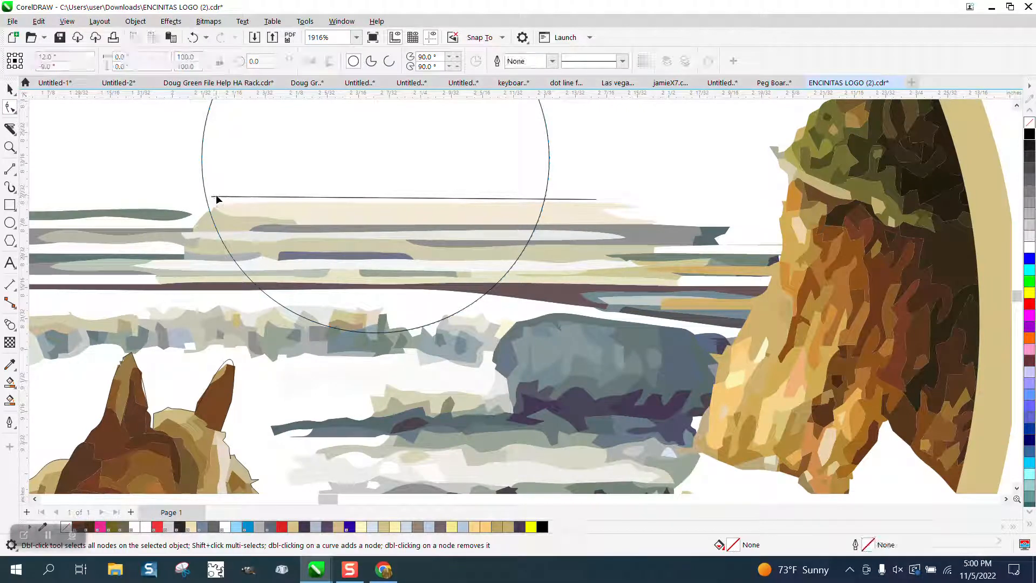
key("Escape")
key("space")
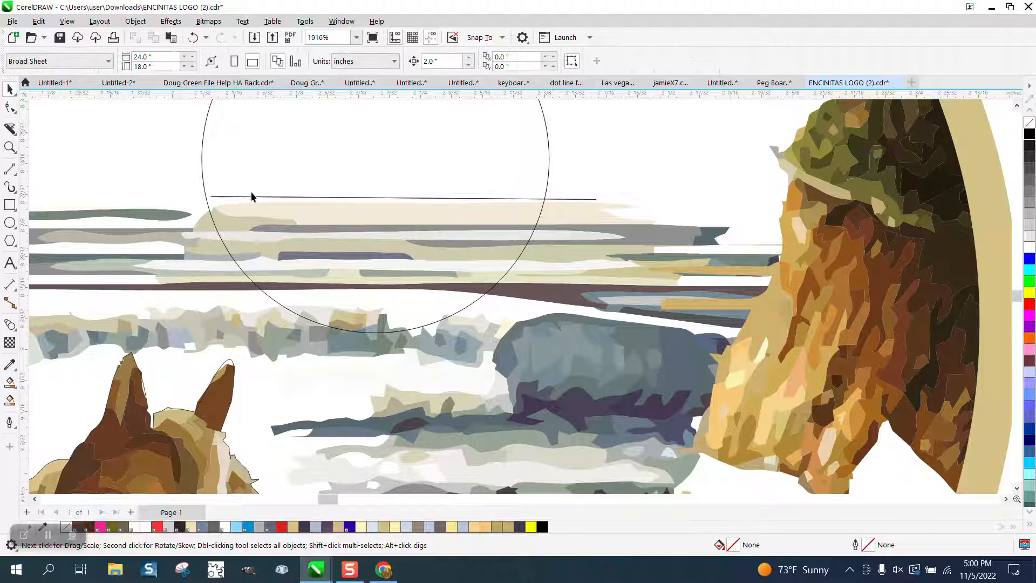
left_click(254, 199)
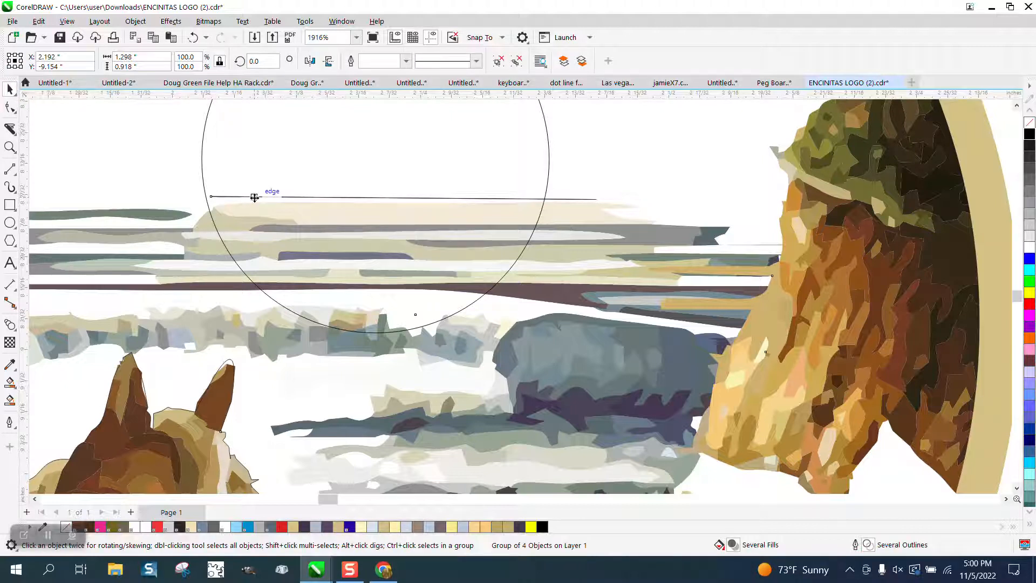
left_click(136, 21)
mouse_move(163, 234)
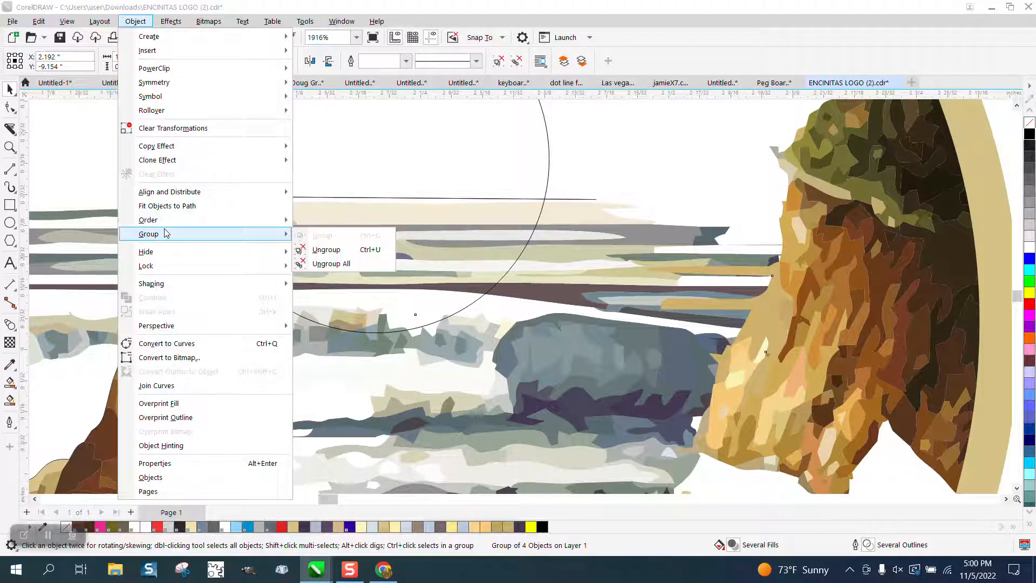
left_click(326, 249)
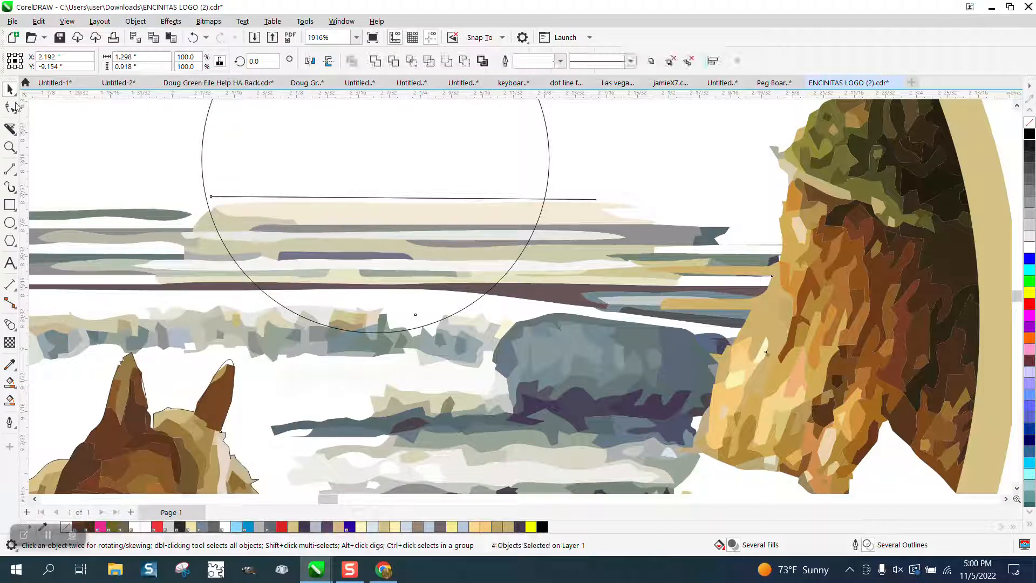
- Ungroup the ocean artwork that still contains the thin horizon line
left_click(10, 107)
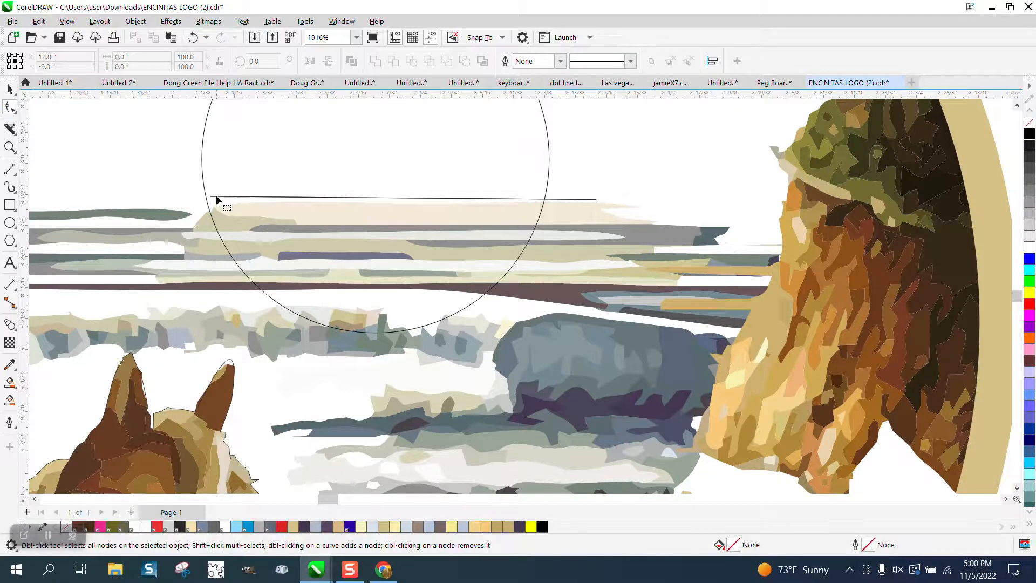
left_click(9, 89)
left_click(253, 199)
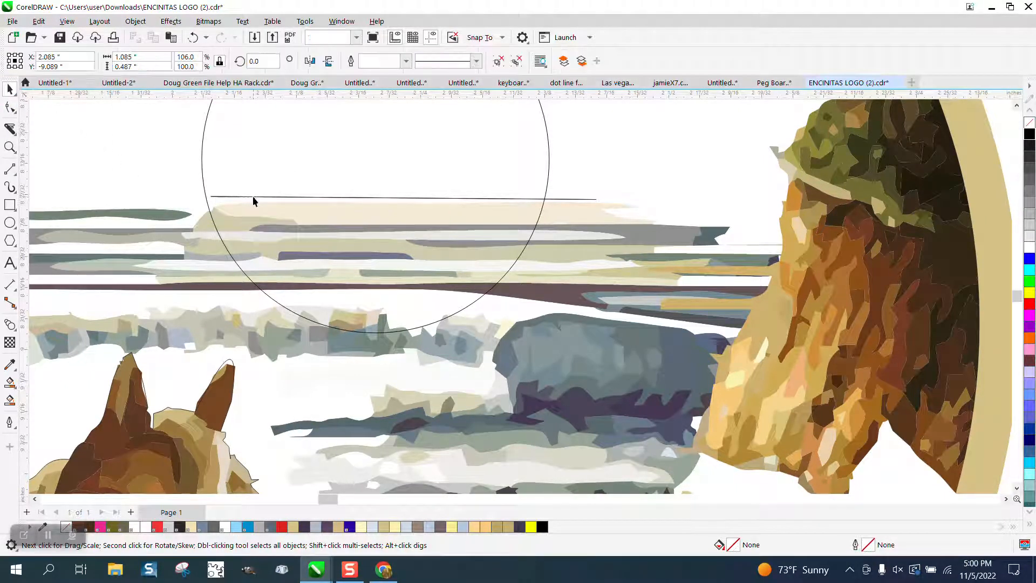
left_click(135, 21)
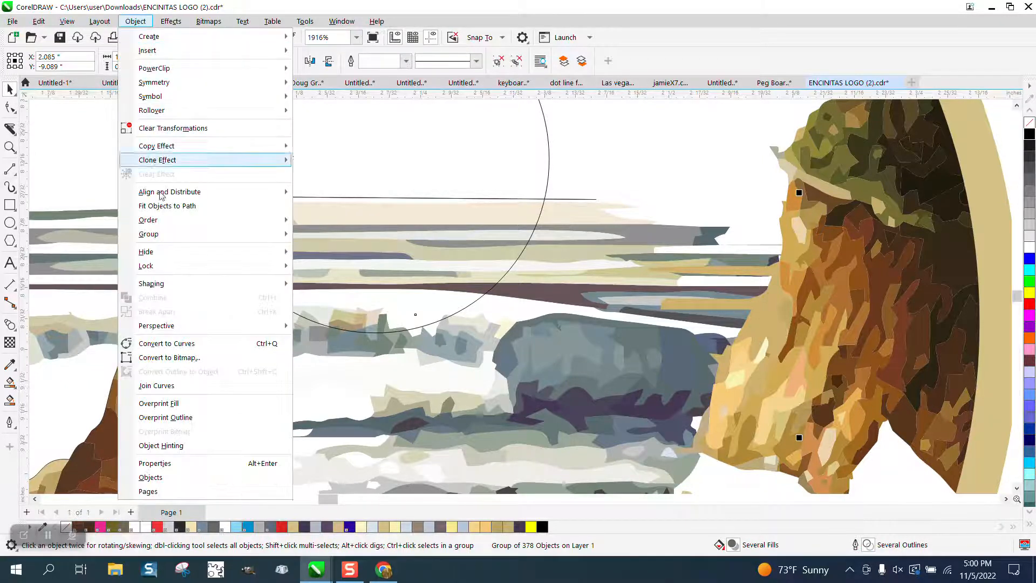
left_click(317, 264)
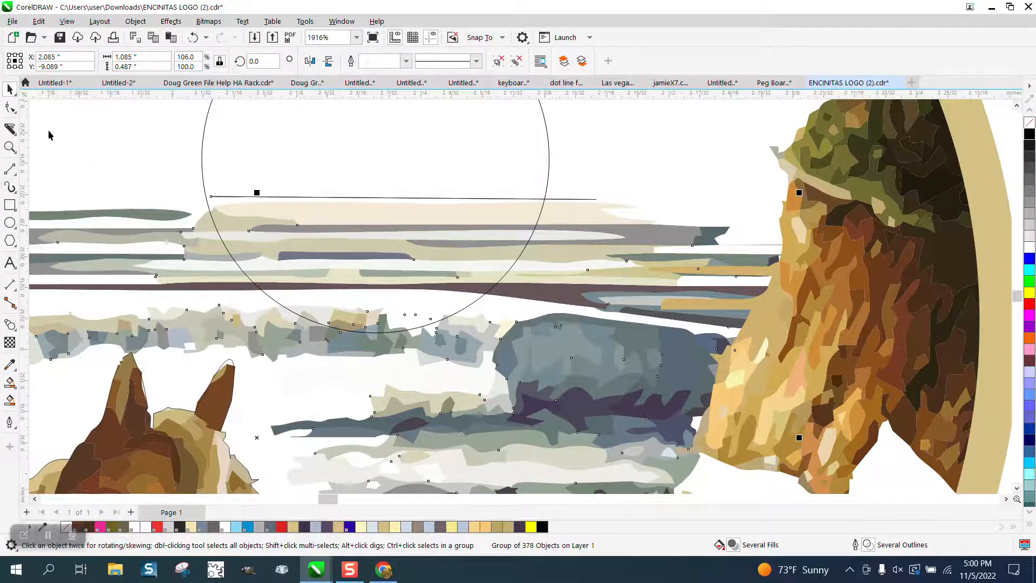
- Extend the left end of the thin horizon line about 0.03 inch outward, past the left edge of the sun outline
left_click(10, 107)
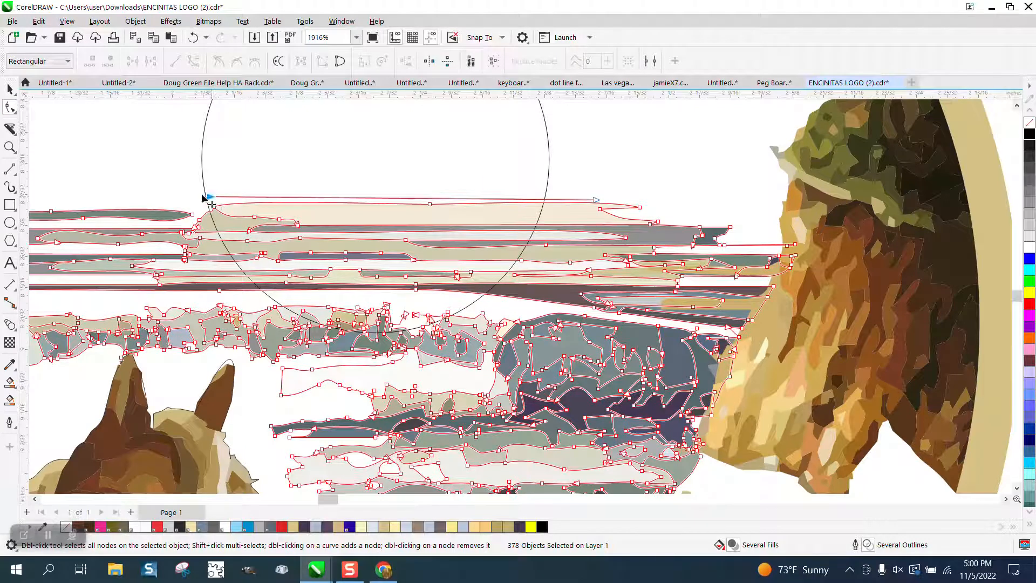
left_click_drag(203, 198, 182, 198)
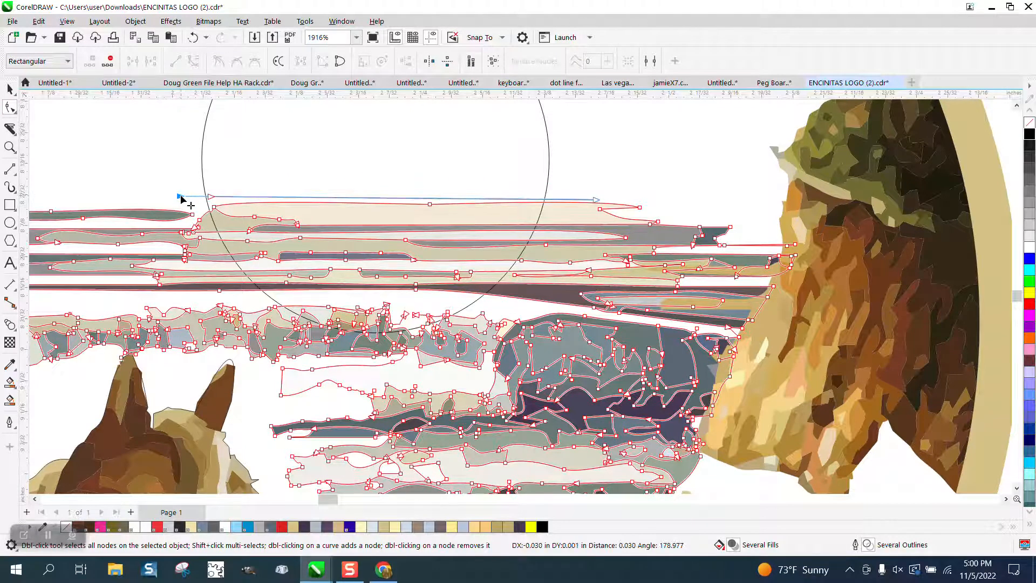
left_click(10, 89)
scroll(101, 146, "down", 1)
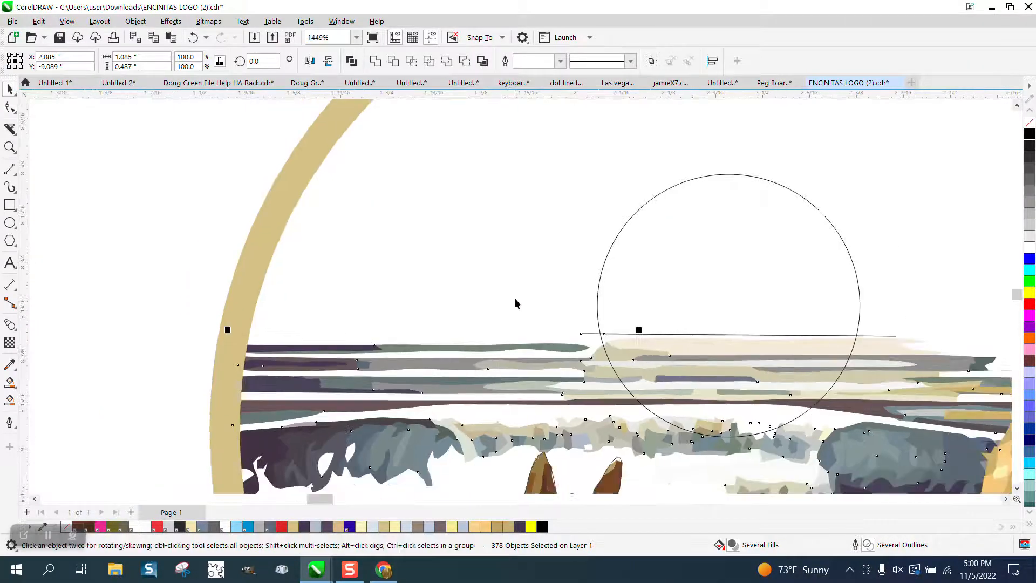
- Smart Fill the part of the sun outline above the horizon line with the tan sampled from the sun in the other scene copy
scroll(515, 297, "down", 4)
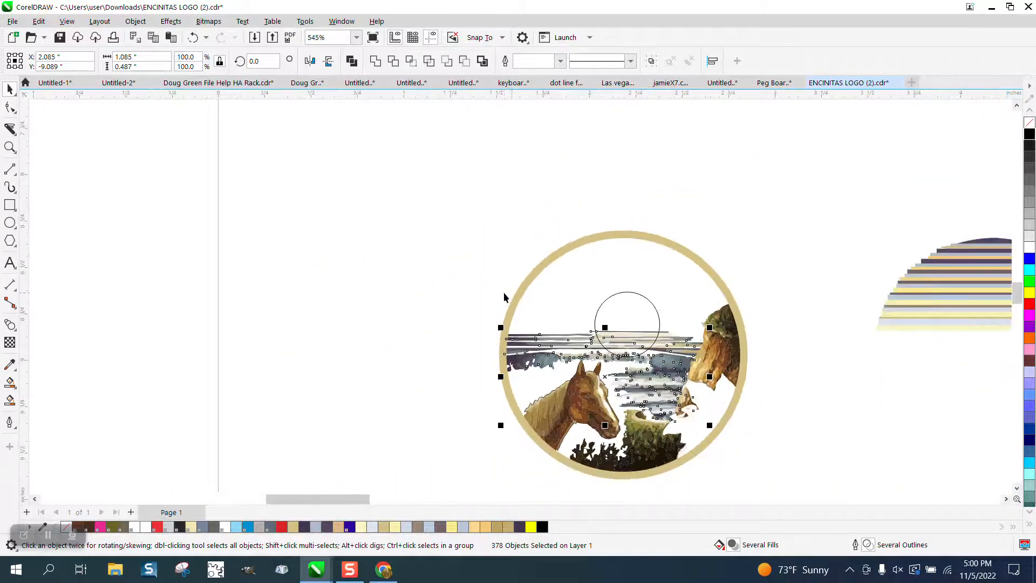
scroll(519, 298, "down", 1)
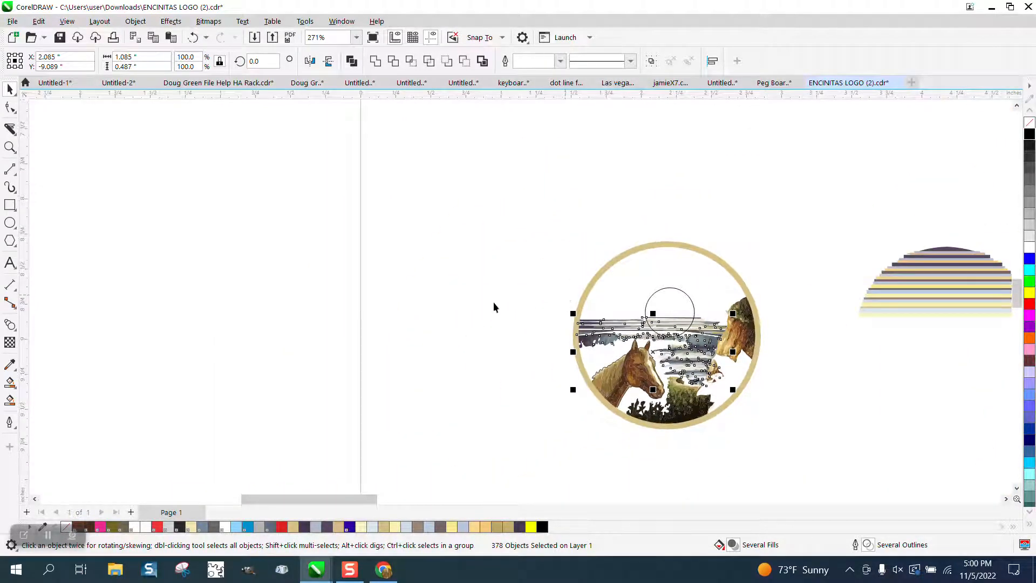
scroll(575, 288, "down", 1)
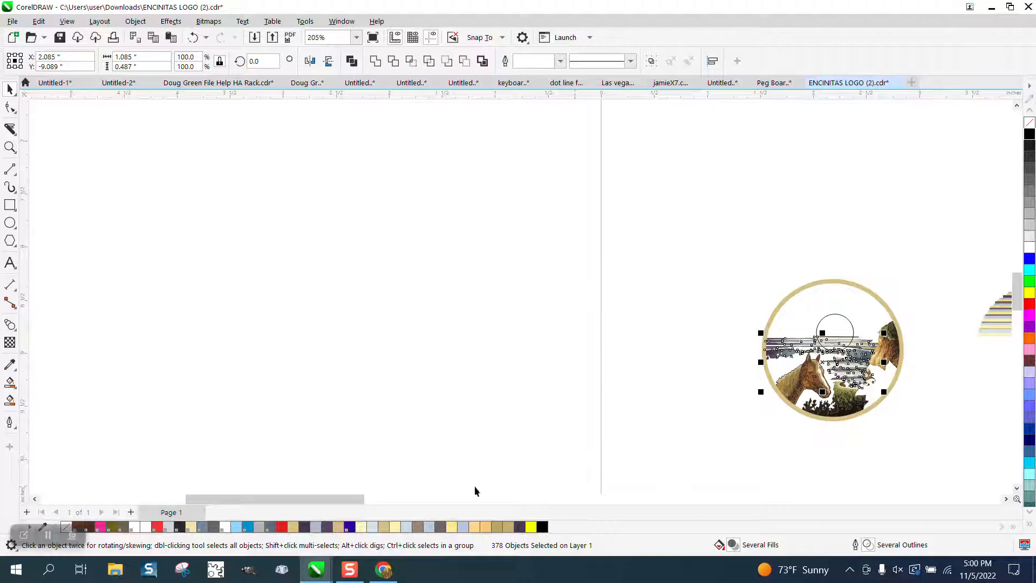
left_click_drag(366, 500, 433, 500)
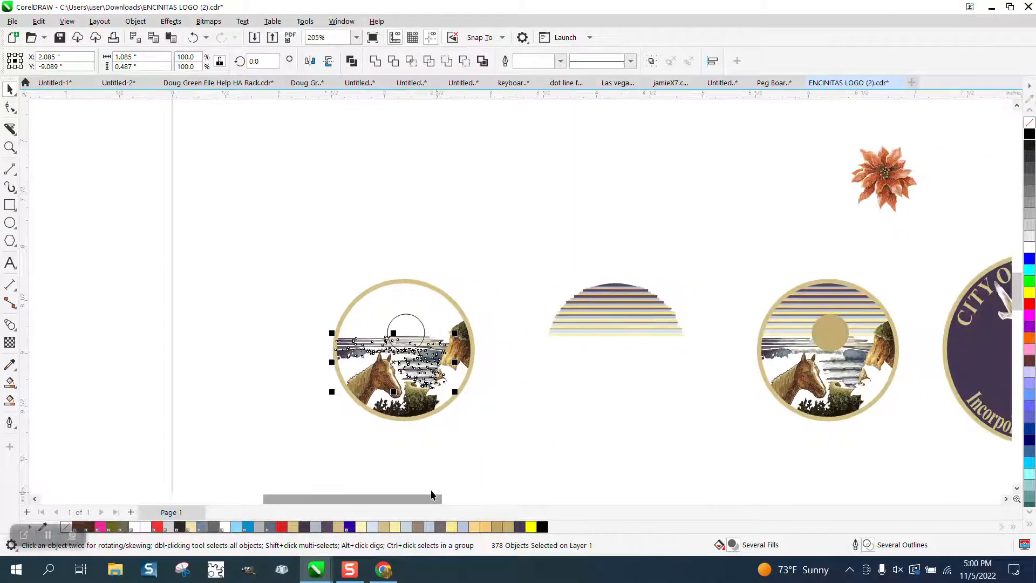
left_click(10, 401)
left_click(150, 61)
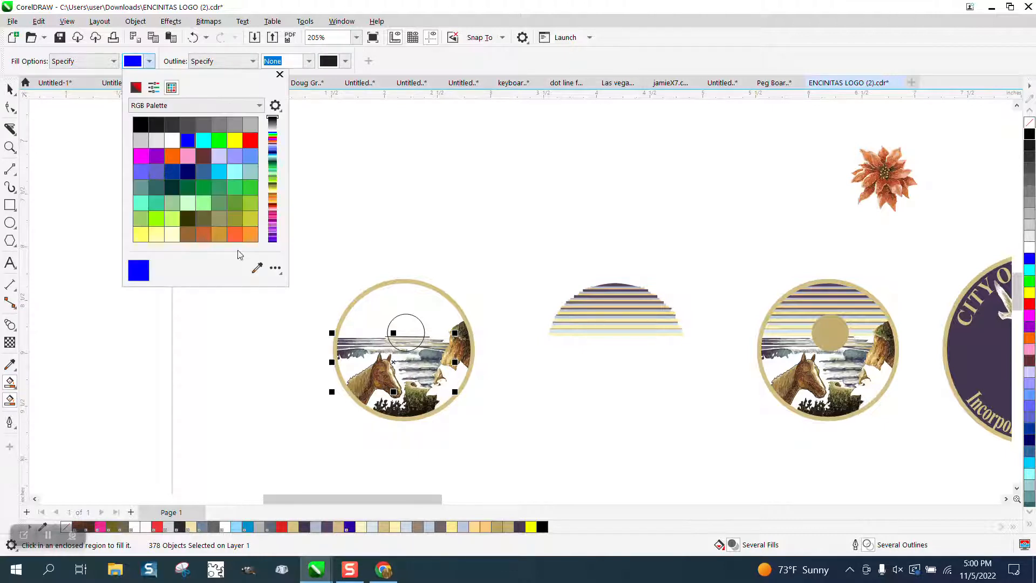
left_click(257, 268)
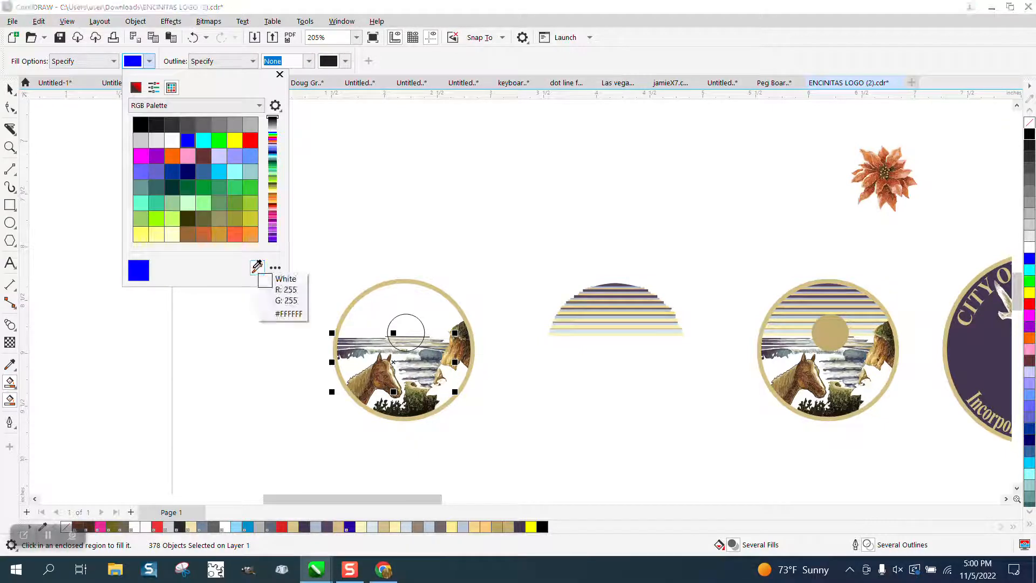
left_click(824, 321)
left_click(406, 321)
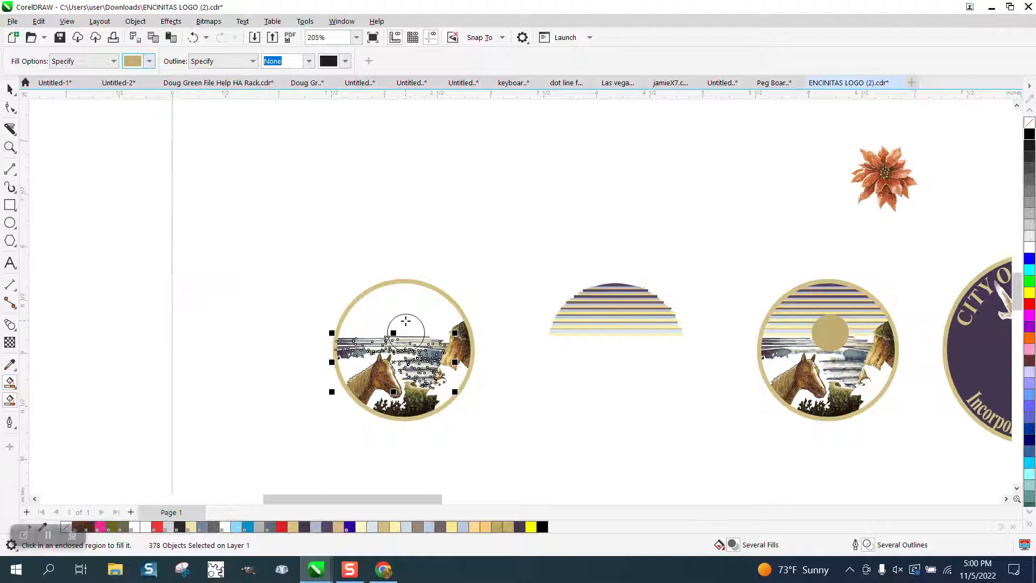
left_click(406, 321)
left_click(11, 89)
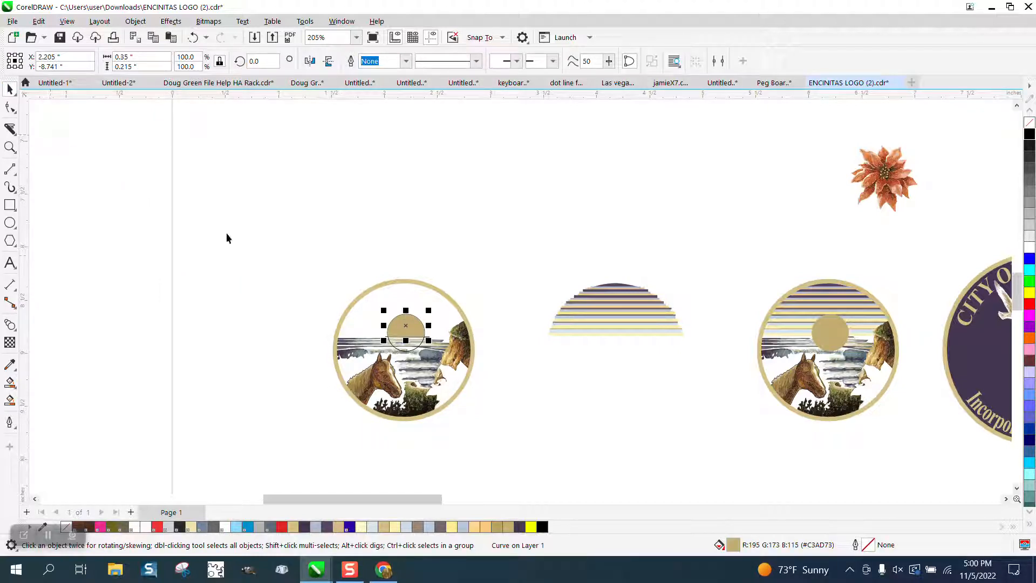
- Move the tan half sun 2 inches left, out of the ringed scene
left_click(9, 147)
left_click_drag(363, 273, 513, 397)
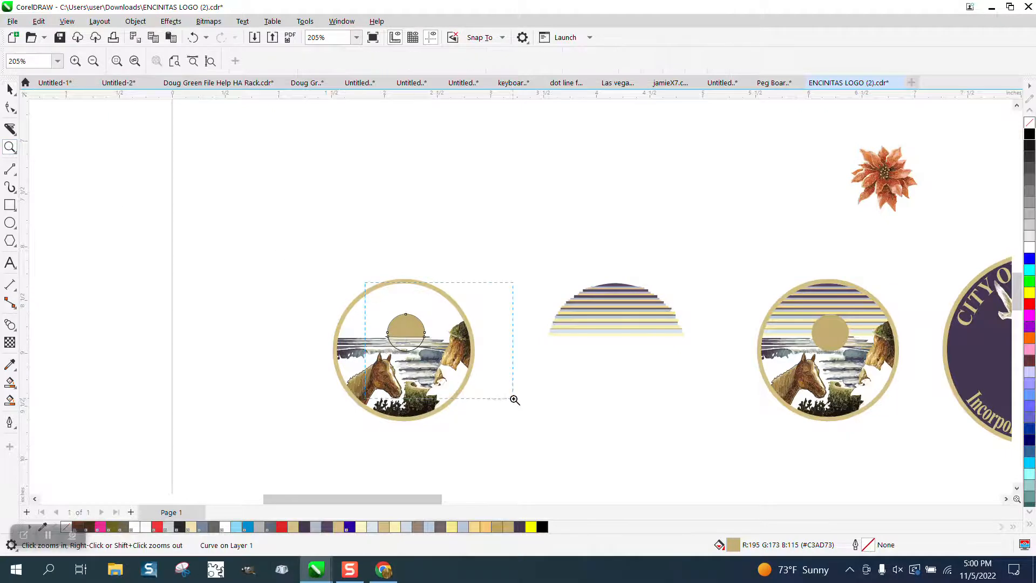
left_click(9, 89)
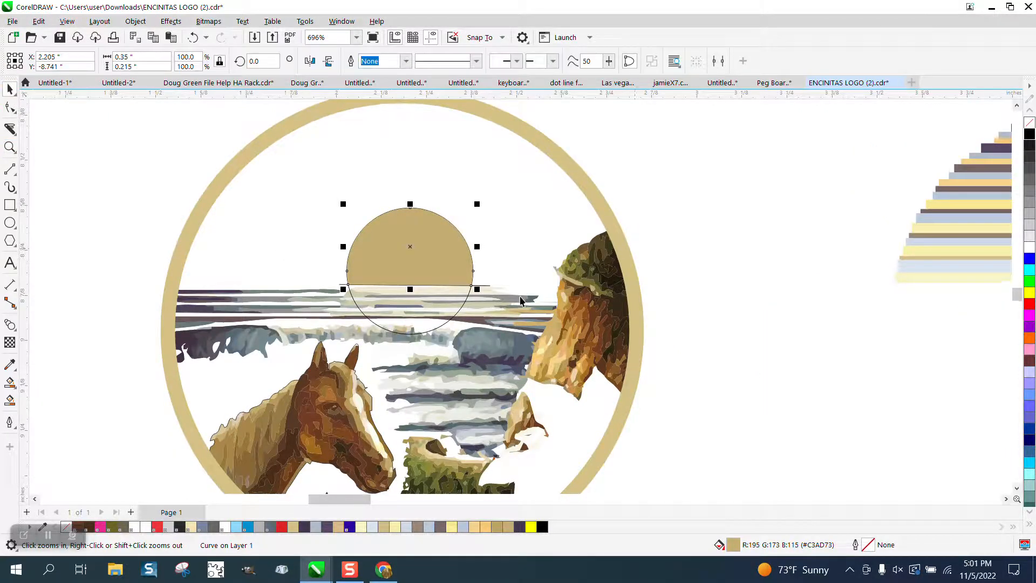
scroll(638, 241, "down", 1)
scroll(589, 292, "down", 3)
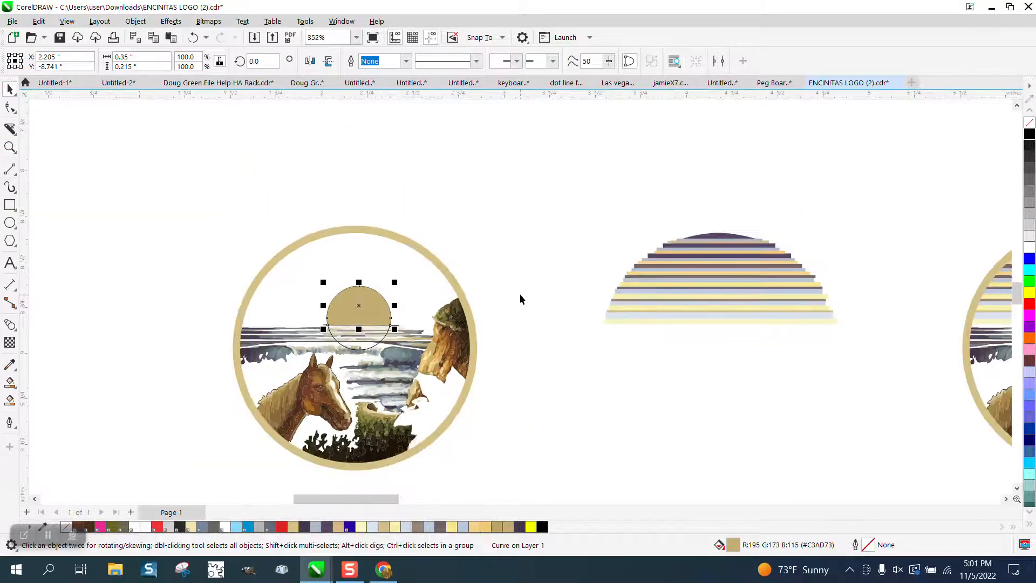
key("shift+Left")
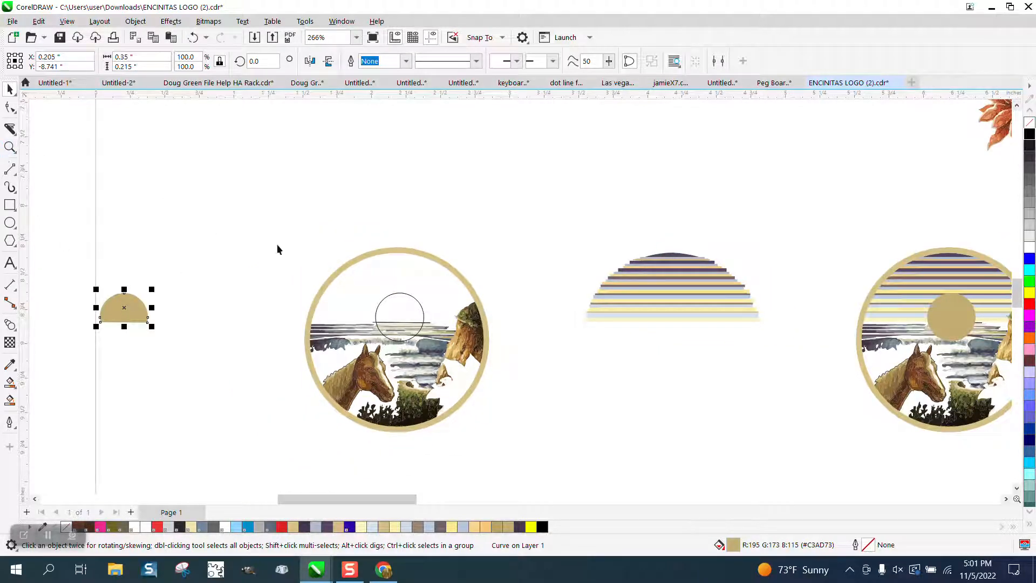
- Move the sun outline circle and the thin horizon line 2 inches up, above the ringed scene
left_click(462, 219)
left_click(413, 298)
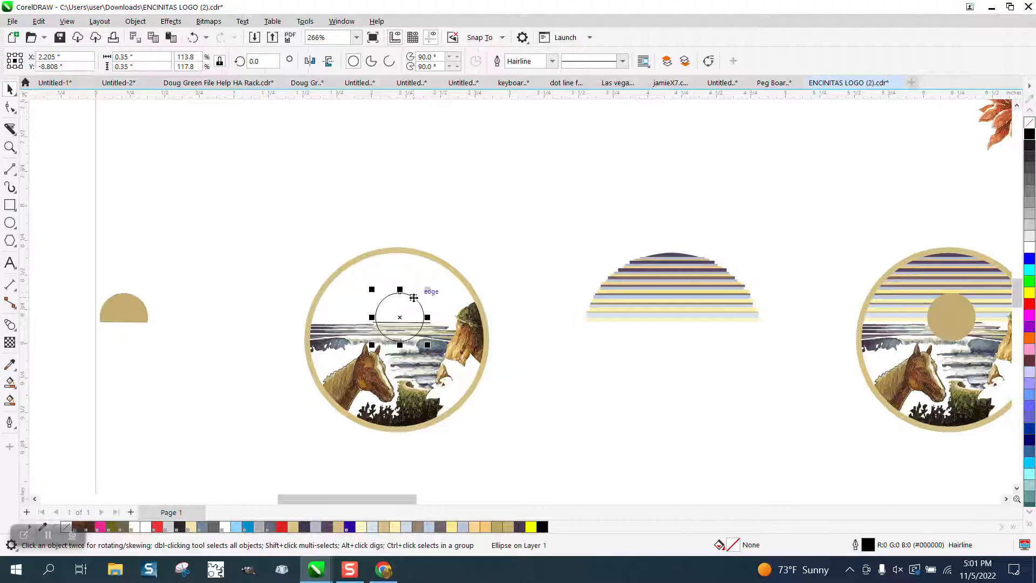
key("Up")
left_click(429, 326)
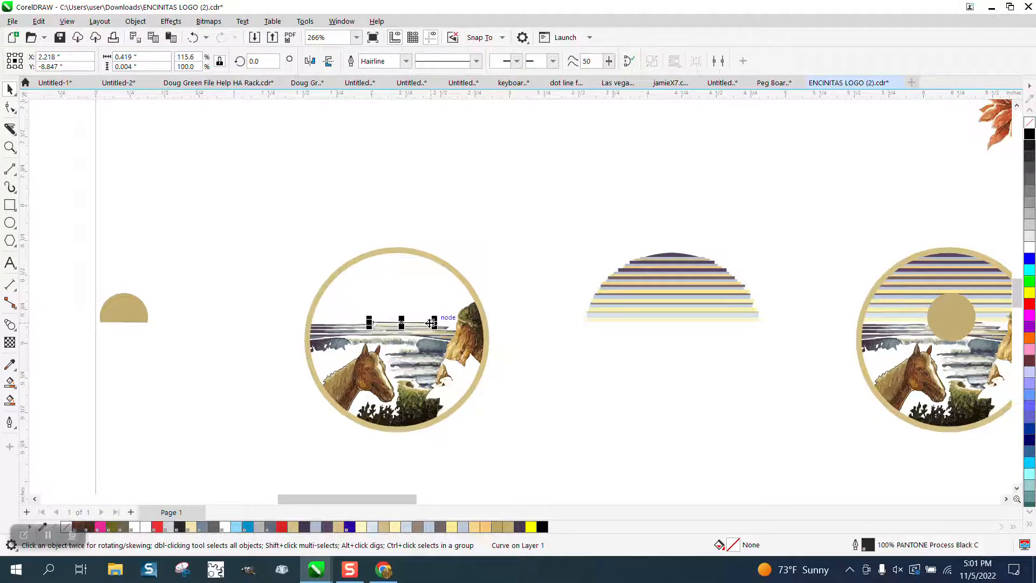
key("Up")
- Draw a yellow rectangle about 2.42 by 1.25 inches around the moved circle and line, and send it to the back of the page
scroll(517, 292, "down", 2)
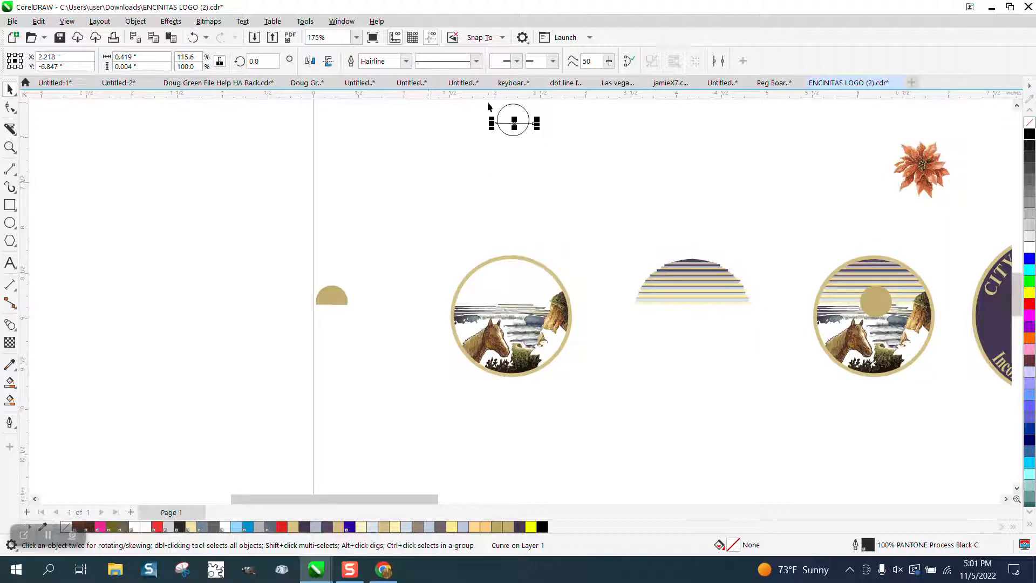
left_click(504, 108)
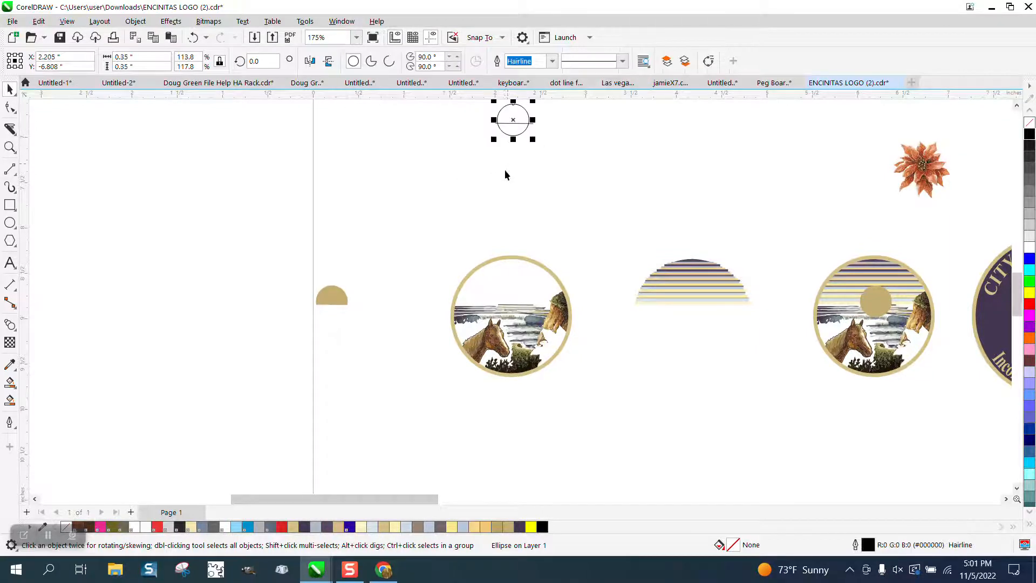
scroll(519, 296, "down", 1)
scroll(520, 296, "down", 1)
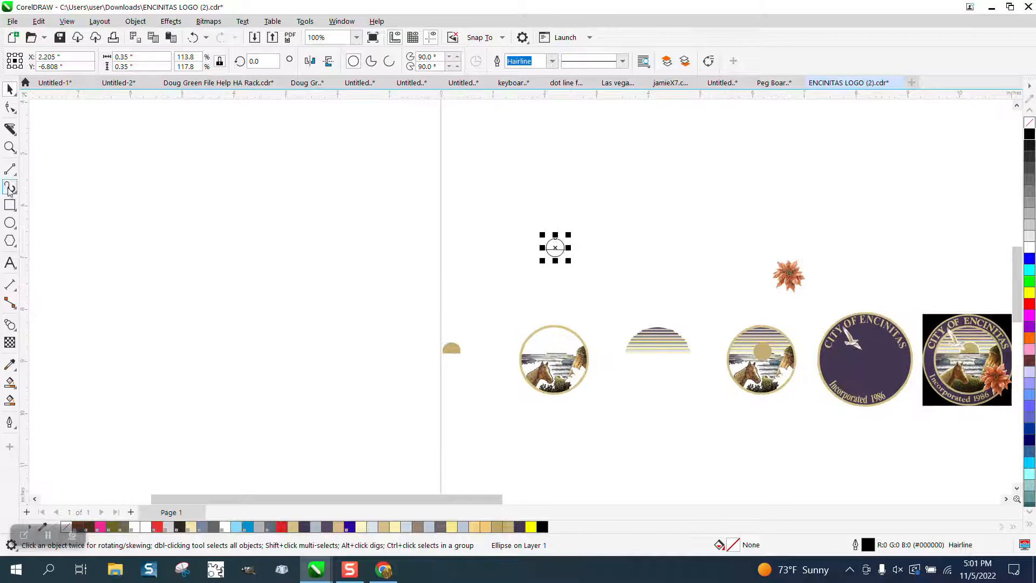
left_click(10, 204)
left_click_drag(494, 221, 620, 286)
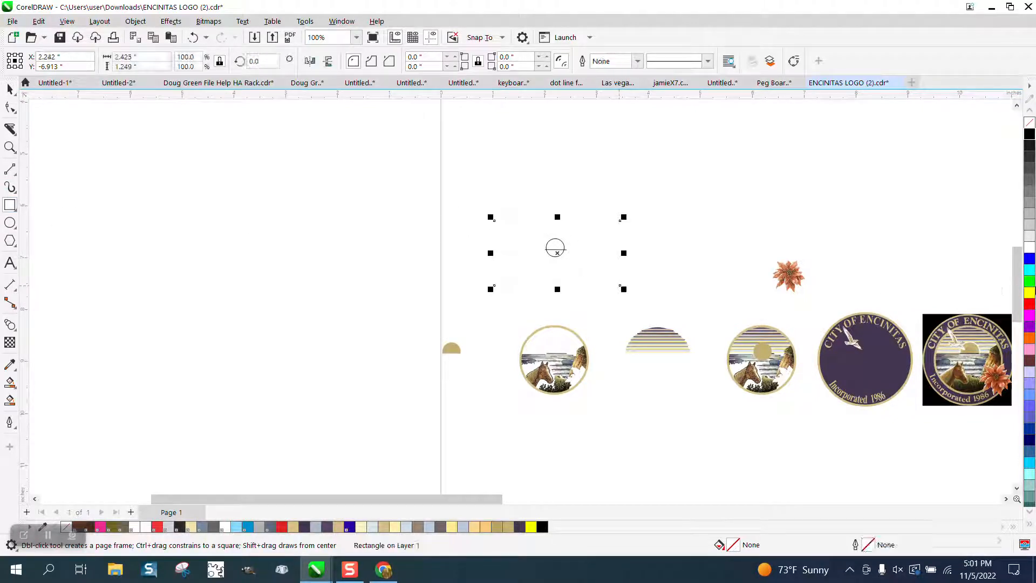
left_click(1031, 294)
left_click(135, 21)
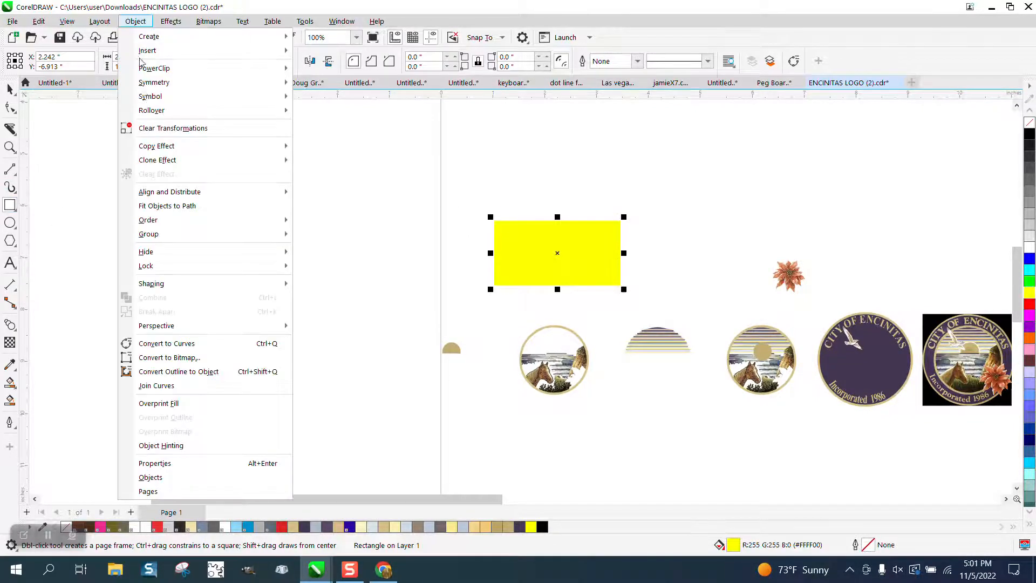
mouse_move(157, 220)
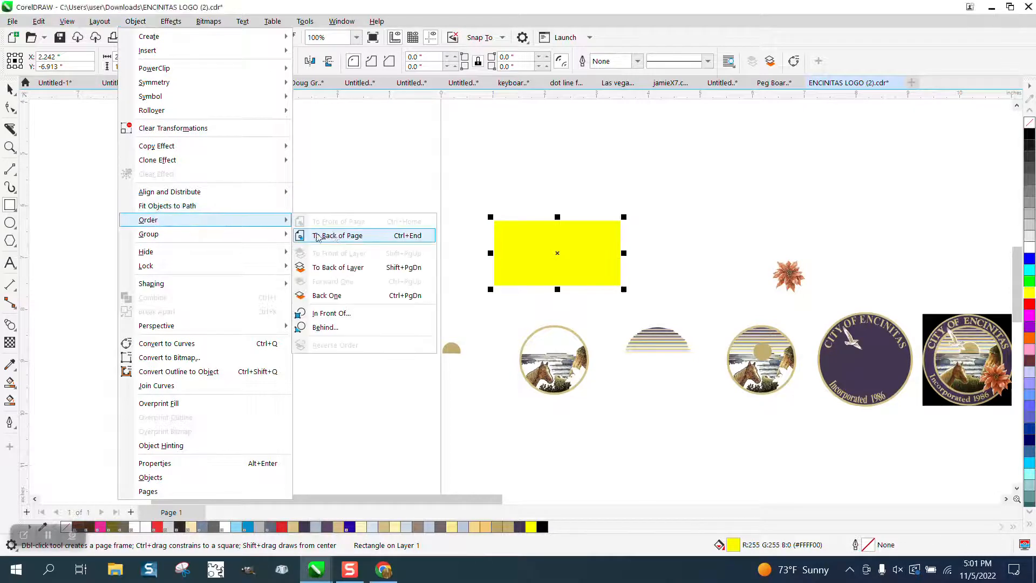
left_click(330, 236)
- Give the sun circle on the yellow rectangle a white outline 0.75 pt wide
left_click(10, 146)
left_click_drag(526, 209, 639, 294)
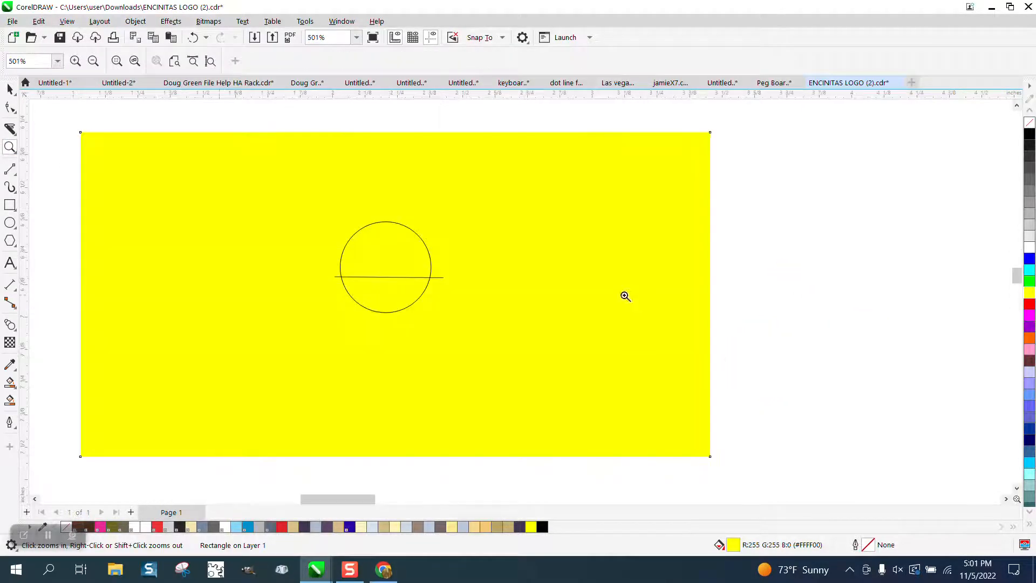
left_click(9, 88)
left_click(184, 116)
left_click(416, 239)
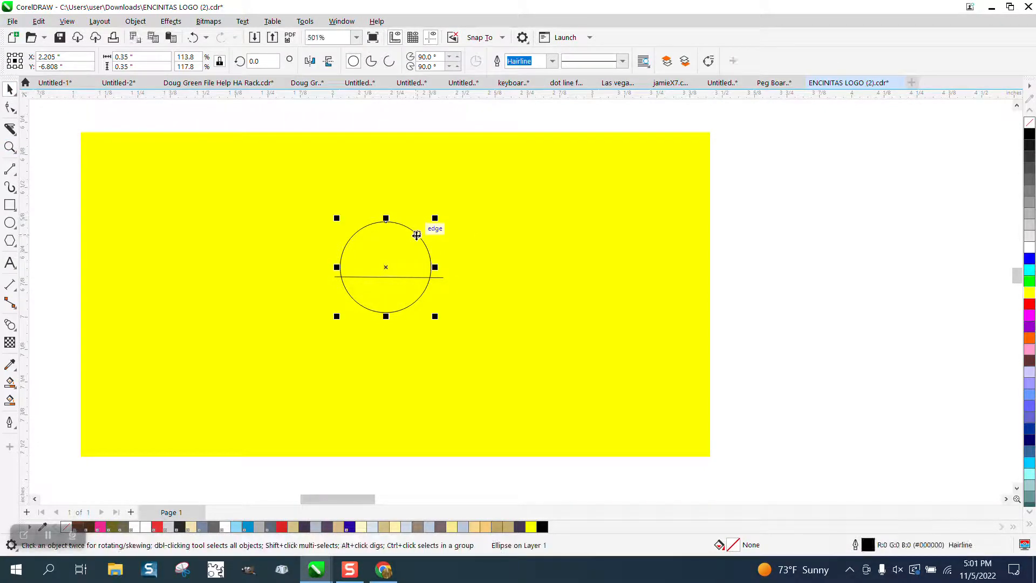
right_click(1028, 247)
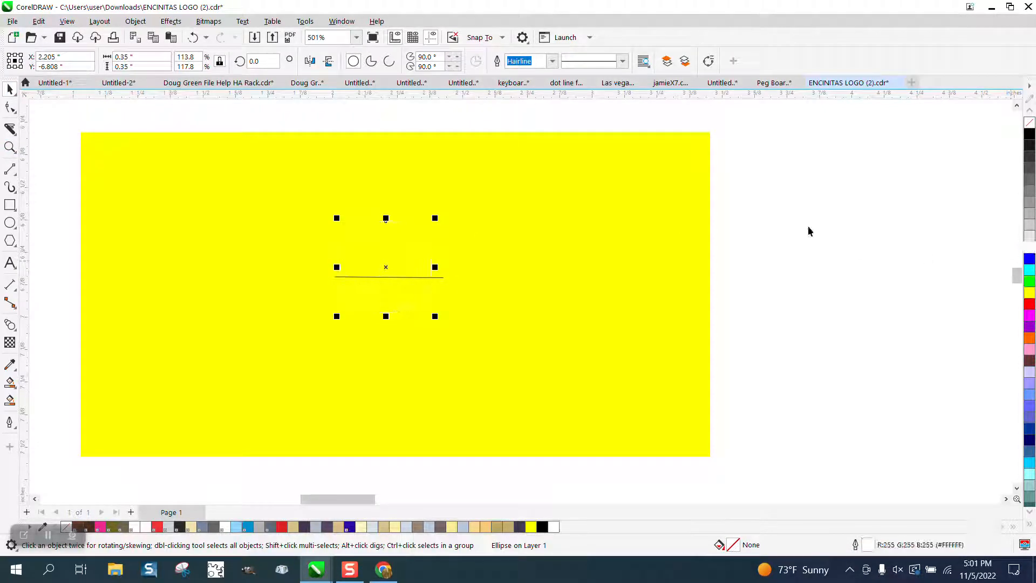
left_click(552, 61)
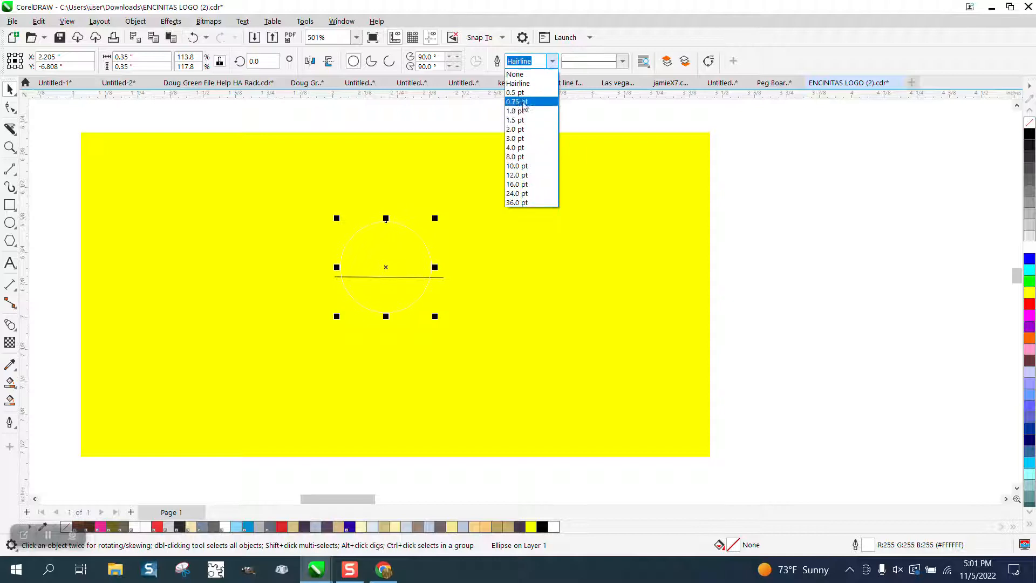
left_click(522, 101)
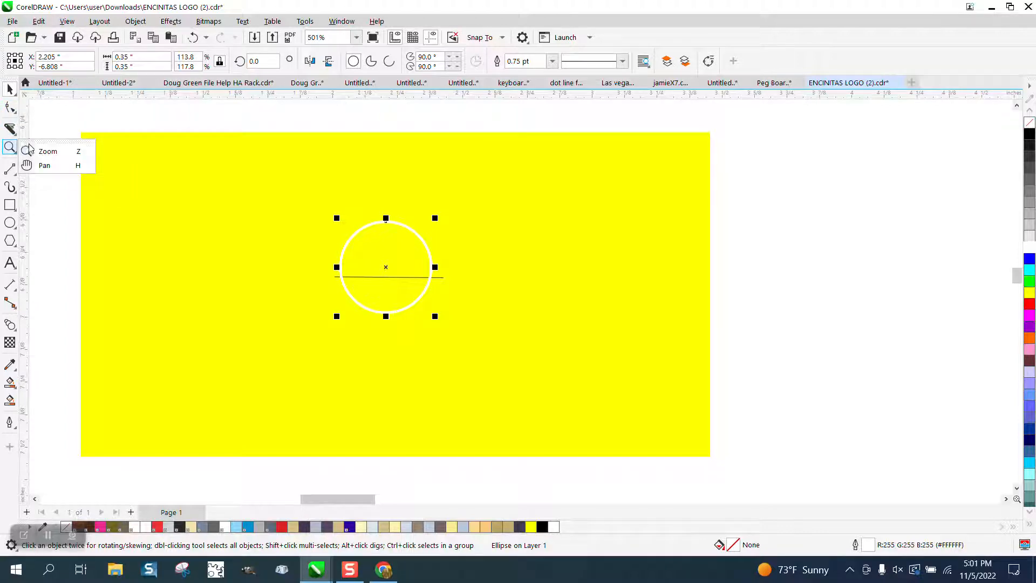
- Remove the part of the white circle below the horizon line with Virtual Segment Delete
left_click(15, 133)
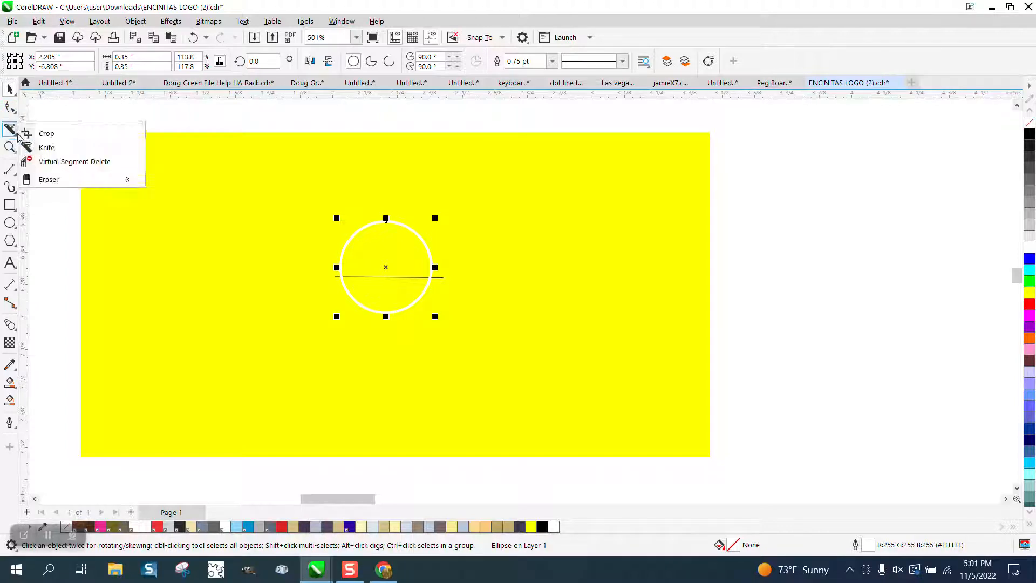
left_click(59, 161)
mouse_move(377, 289)
left_mouse_down()
mouse_move(451, 293)
mouse_move(459, 309)
left_mouse_up()
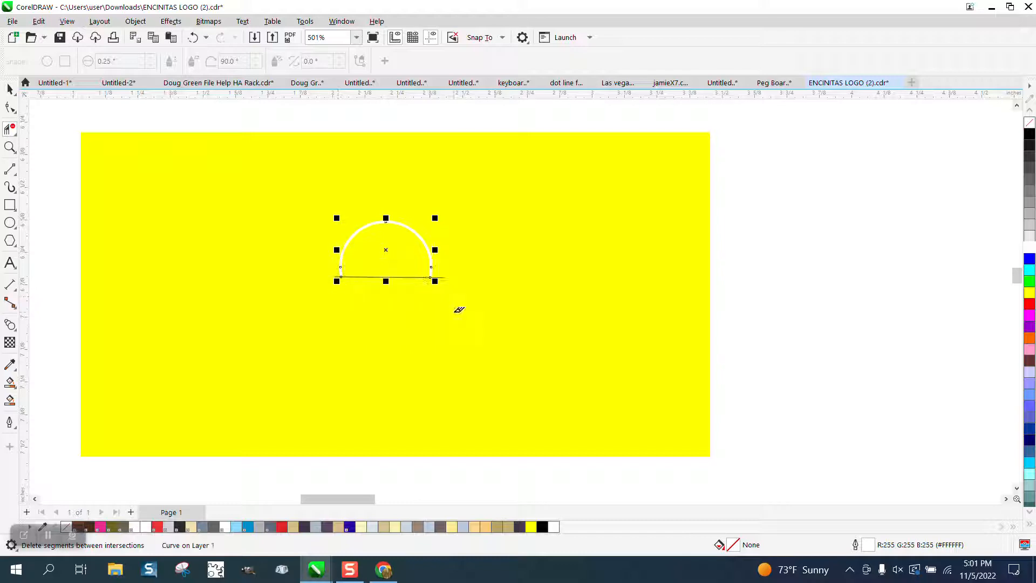
left_click(7, 89)
- Move the tan half sun 2 inches right, back onto the ringed scene
scroll(517, 296, "down", 6)
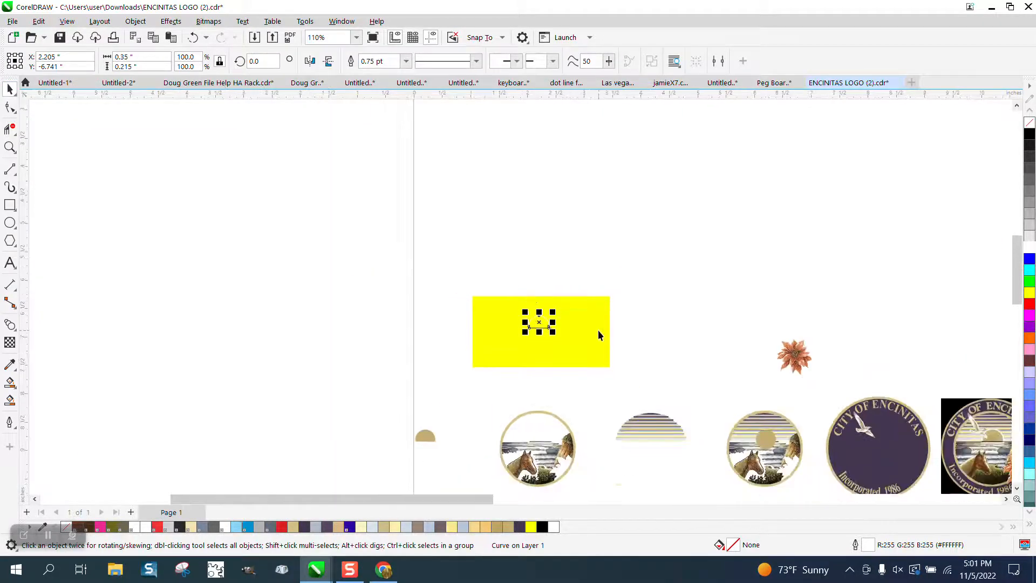
left_click(439, 415)
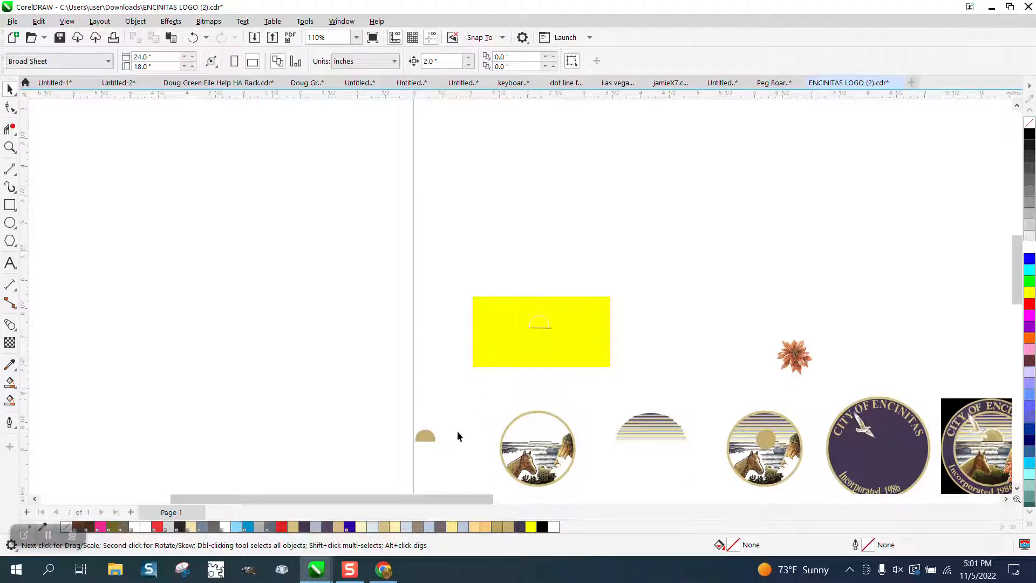
left_click_drag(428, 437, 542, 437)
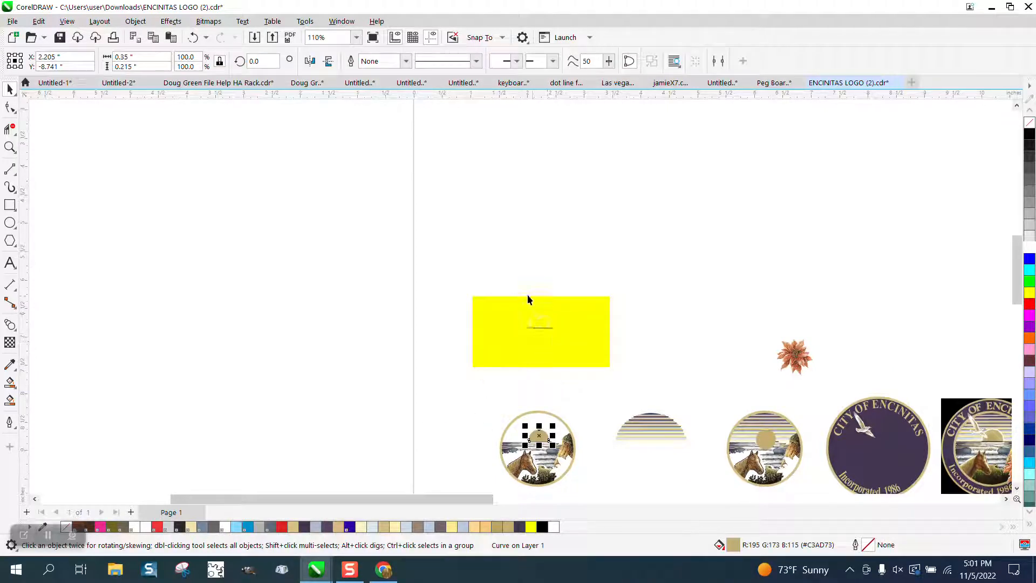
- Delete the yellow rectangle and move the white arc with its horizon line 2 inches down onto the half sun
left_click_drag(527, 296, 569, 362)
key("Delete")
key("Down")
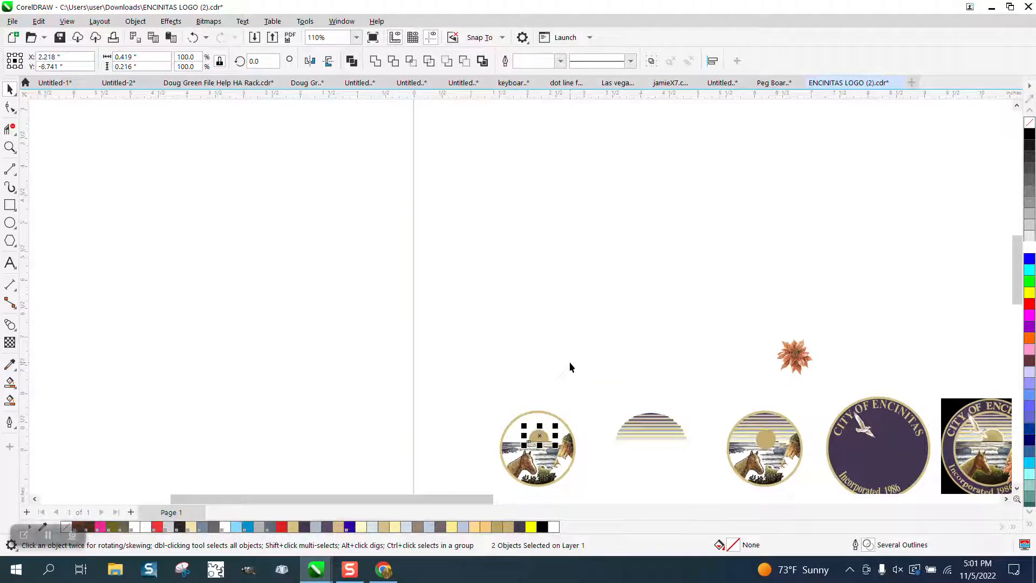
left_click(10, 147)
left_click_drag(486, 376, 602, 486)
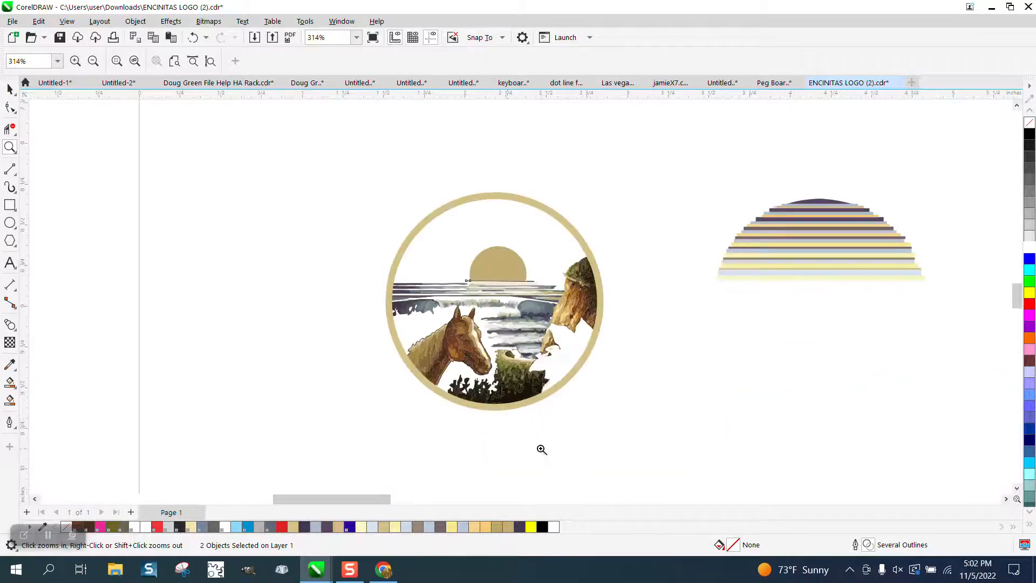
left_click(10, 89)
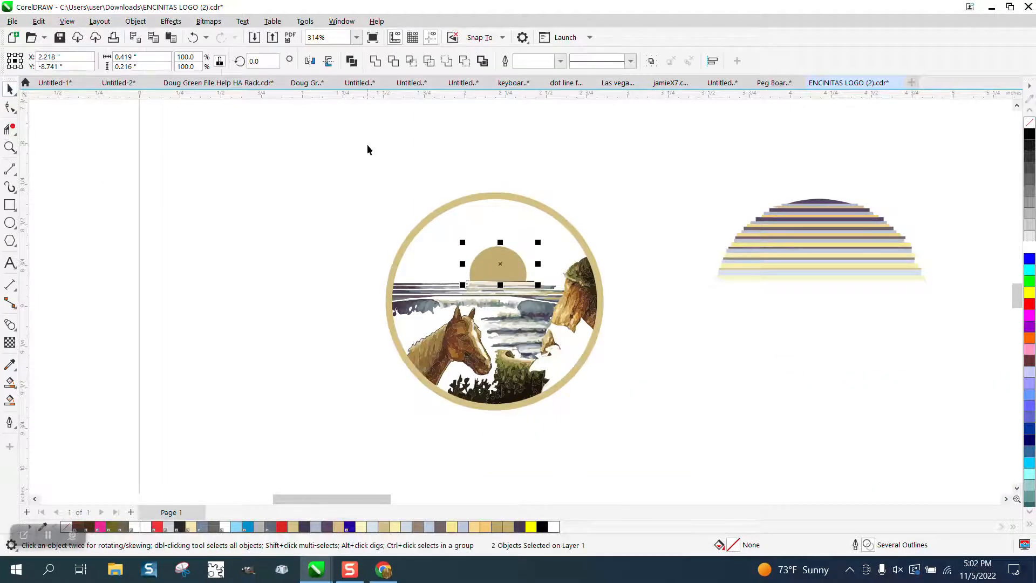
left_click(453, 148)
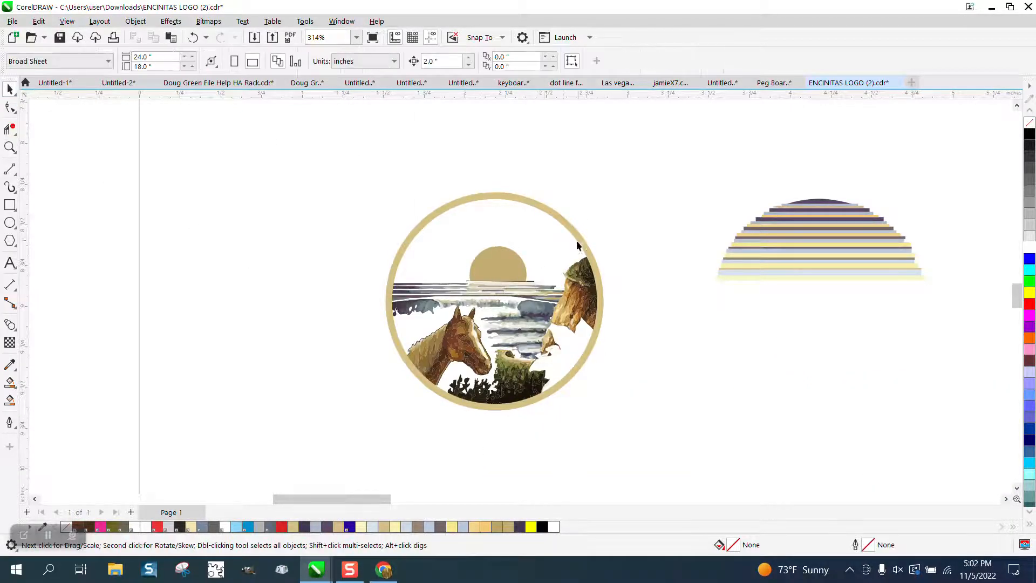
left_click(532, 281)
left_click(535, 281)
left_click(532, 280)
left_click(14, 150)
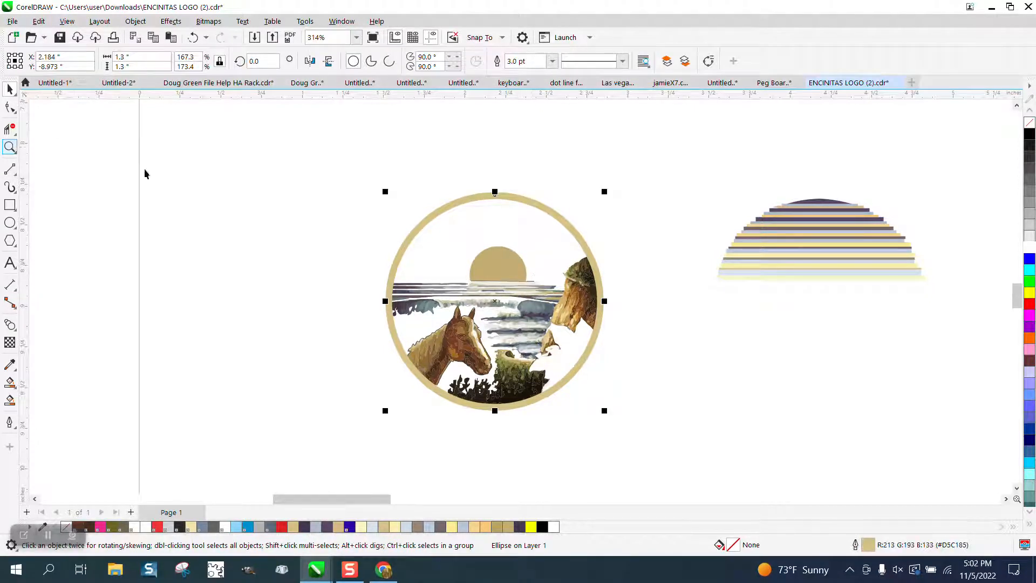
left_click_drag(507, 261, 520, 275)
left_click(10, 148)
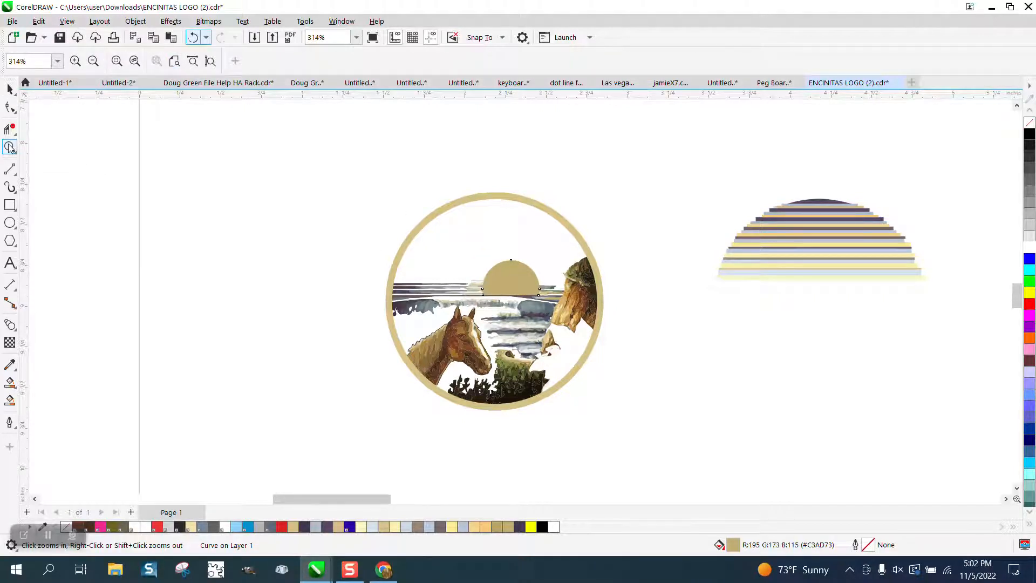
left_click(193, 37)
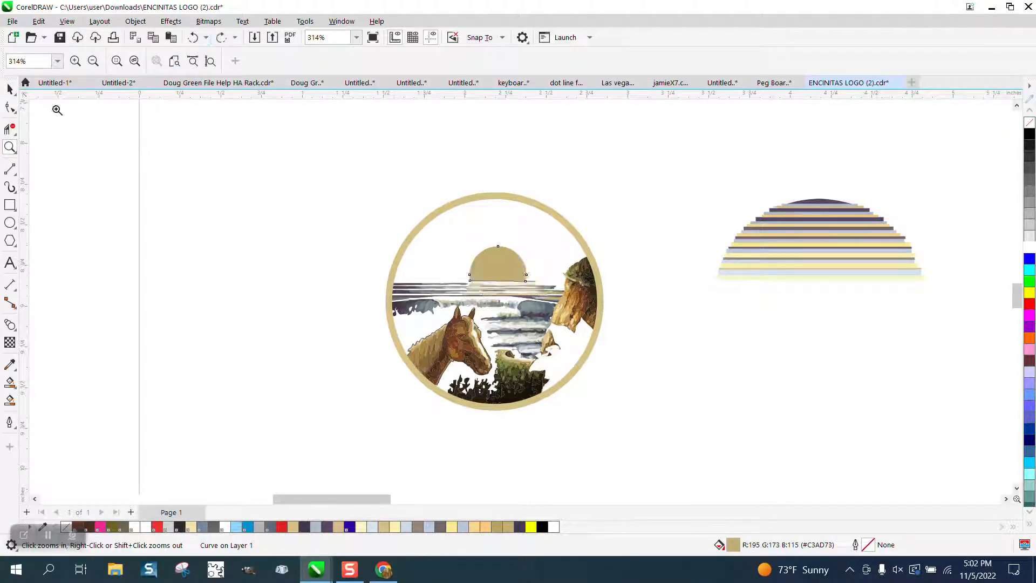
- Delete the leftover thin black horizon line beneath the tan half sun
left_click_drag(613, 322, 614, 322)
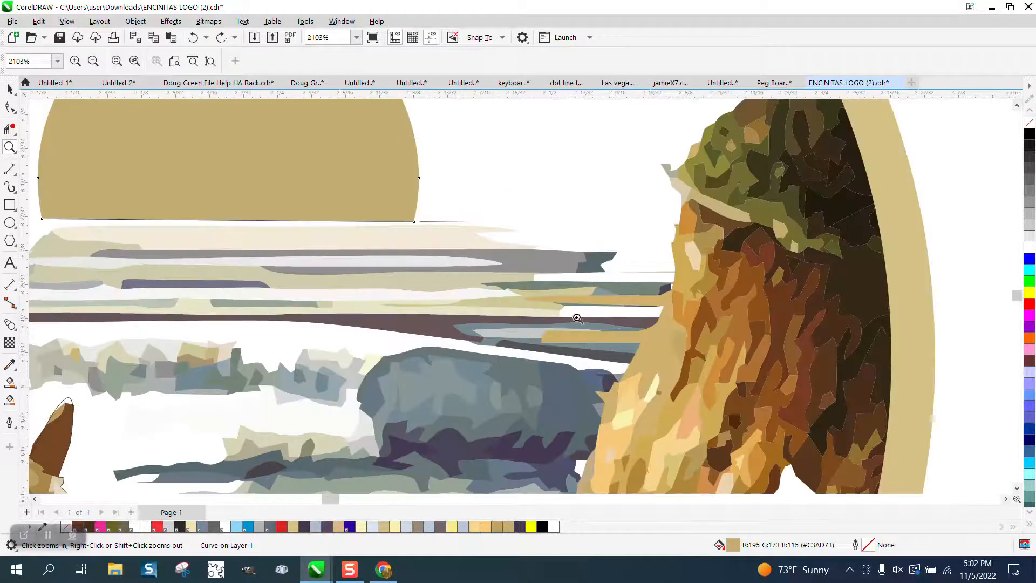
left_click(9, 89)
left_click(144, 142)
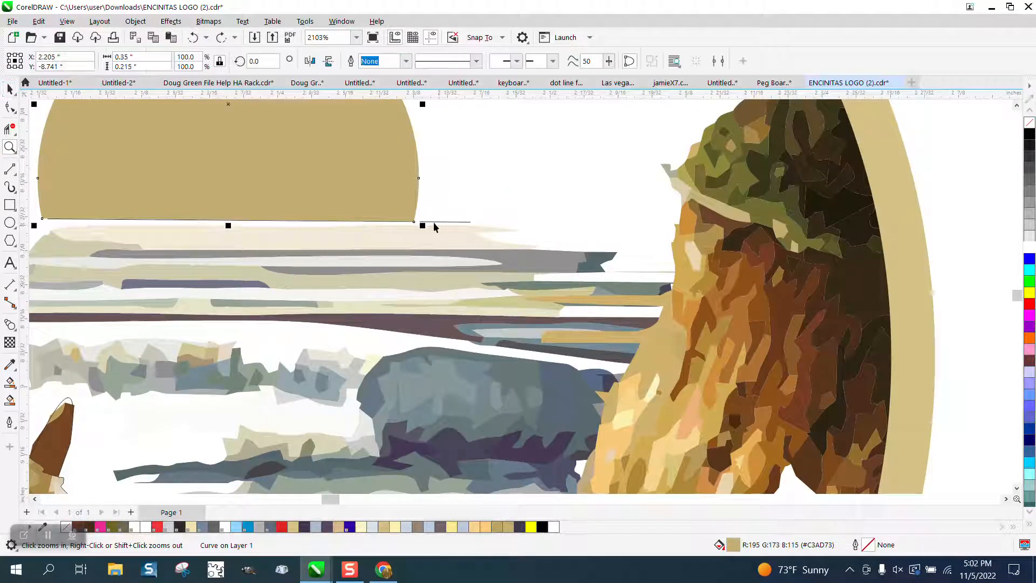
left_click(450, 222)
key("Delete")
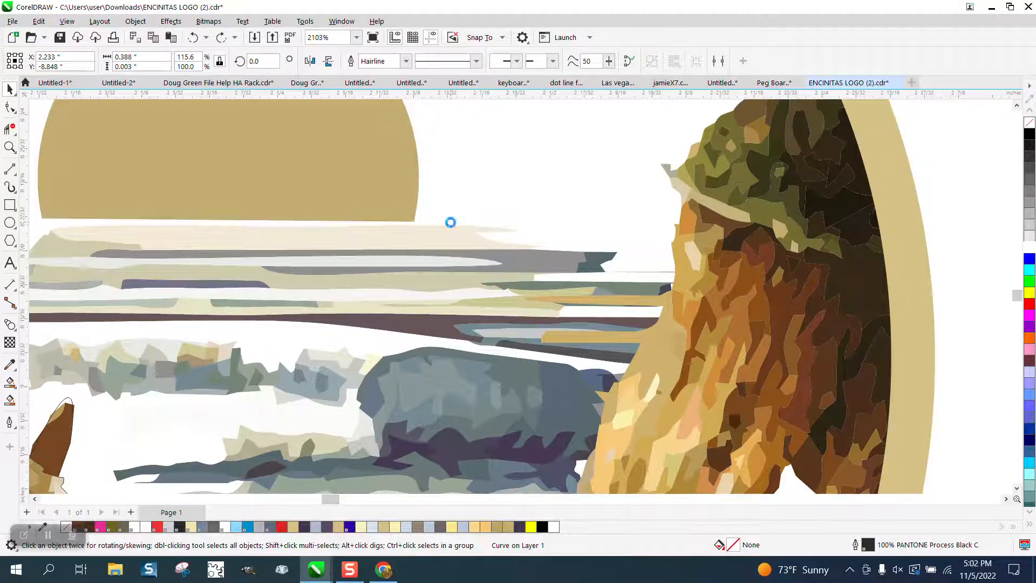
- Group the ringed scene's objects and move the striped sky 2 inches left, into the ring behind the half sun
scroll(450, 227, "down", 8)
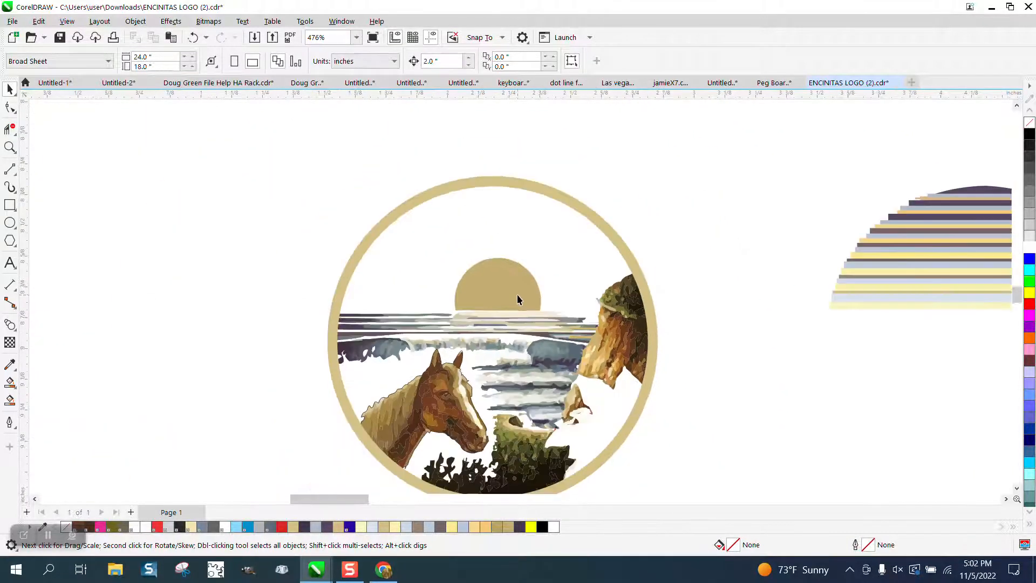
left_click_drag(659, 450, 681, 459)
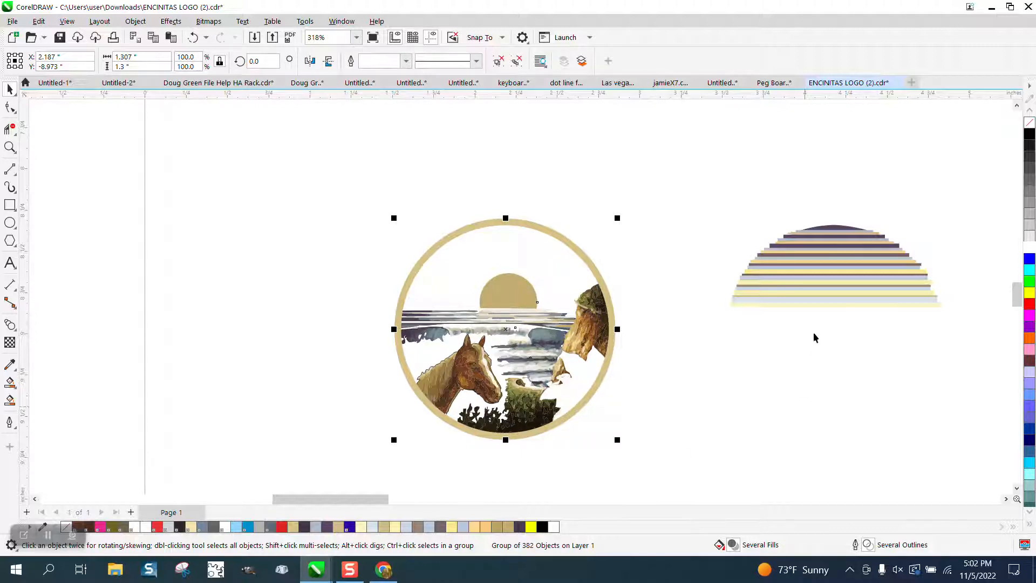
left_click(819, 301)
key("ctrl+z")
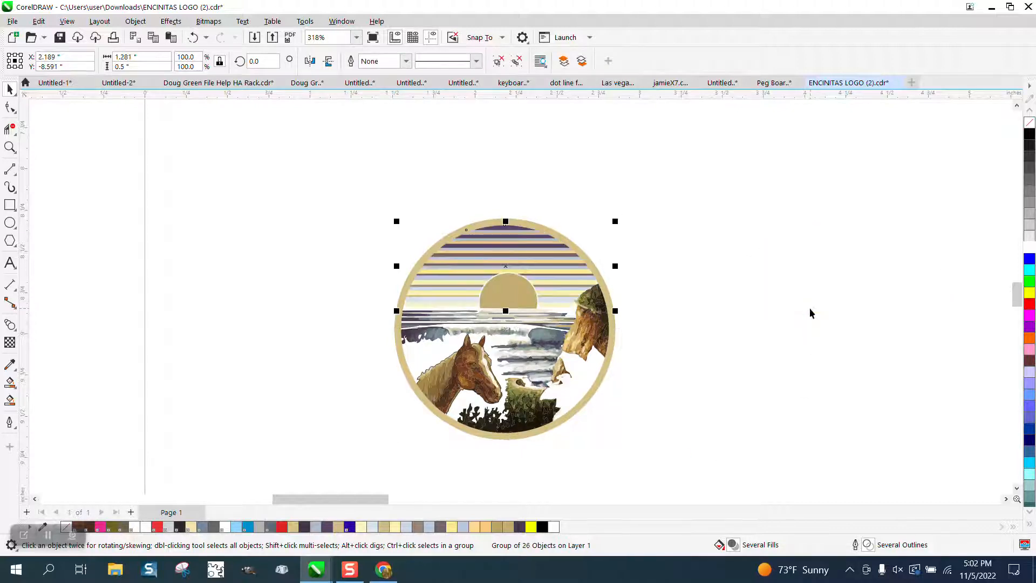
left_click(10, 147)
left_click_drag(448, 265, 617, 351)
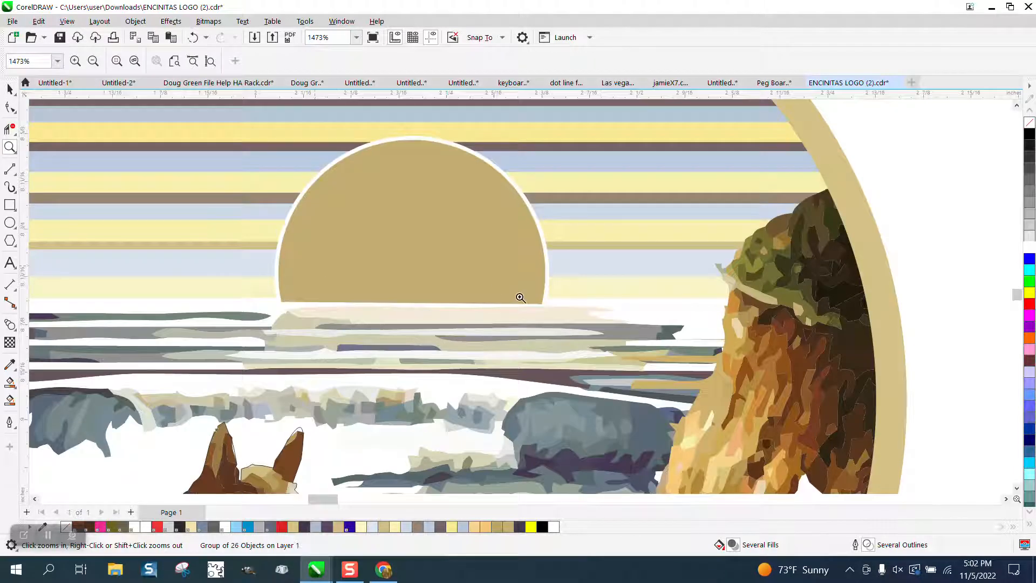
scroll(521, 297, "down", 5)
scroll(521, 298, "down", 2)
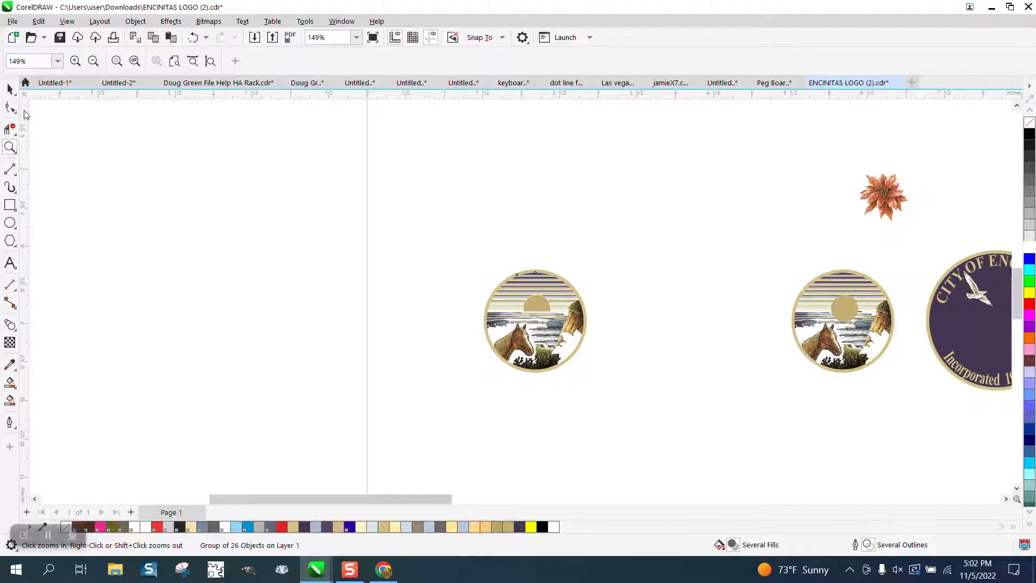
- Move the poinsettia 2 inches down and 4 inches left onto the lower edge of the ringed scene
left_click(9, 88)
left_click(871, 184)
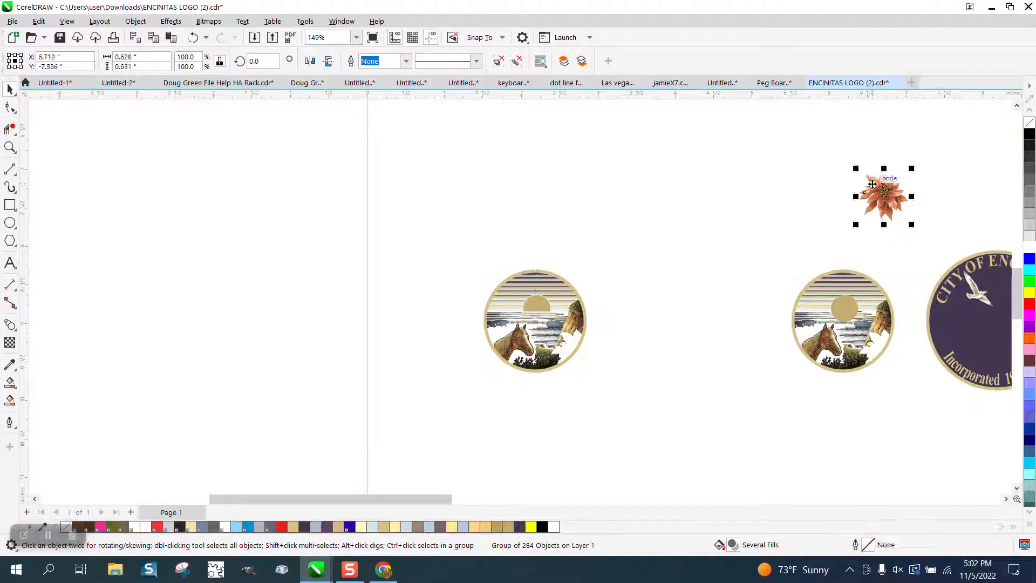
key("Down")
key("Left")
key("Left")
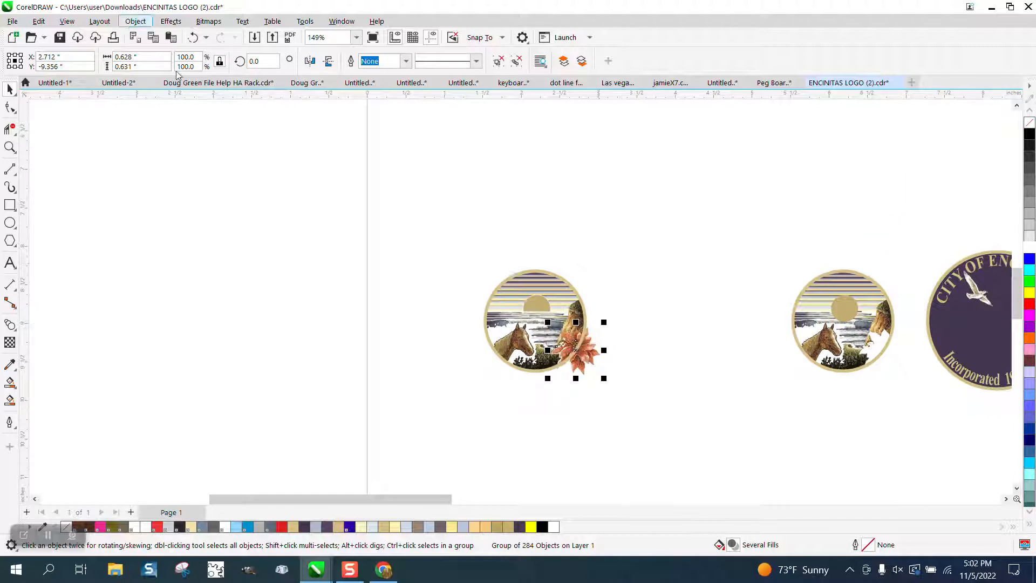
- Bring the poinsettia to the front of the page so it overlaps the ringed scene
left_click(10, 147)
left_click_drag(467, 260, 685, 400)
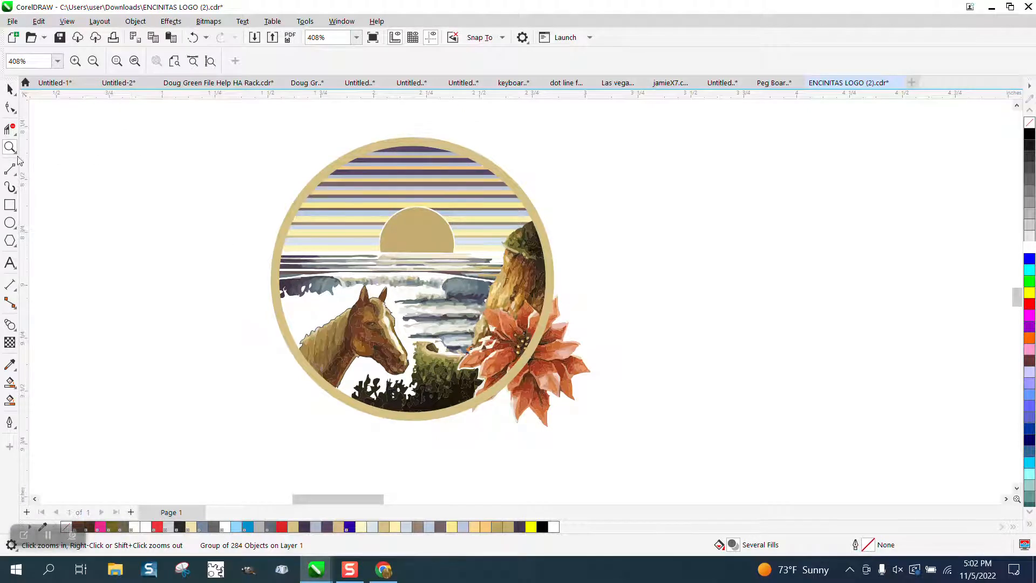
left_click(9, 89)
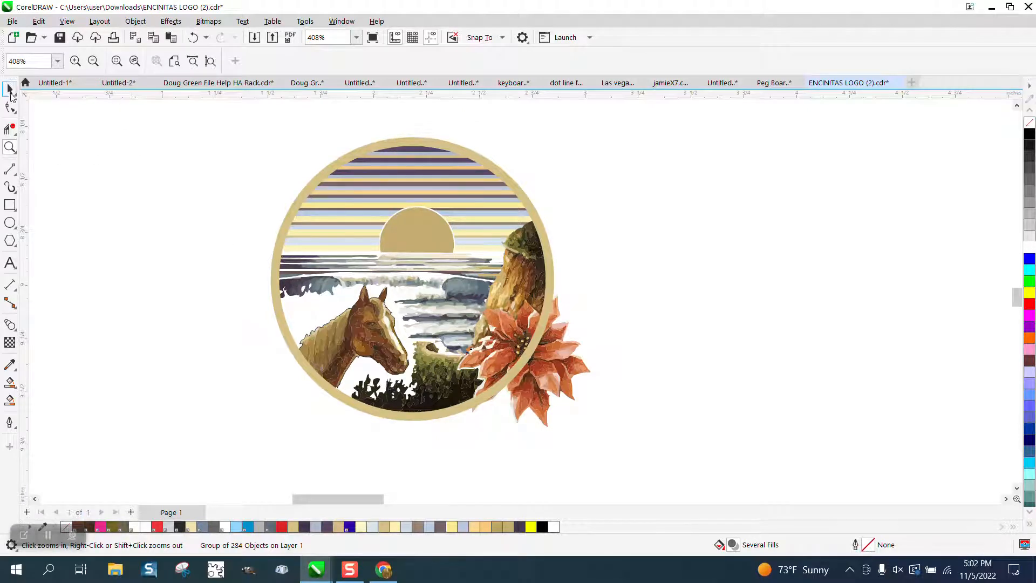
left_click(133, 22)
mouse_move(242, 220)
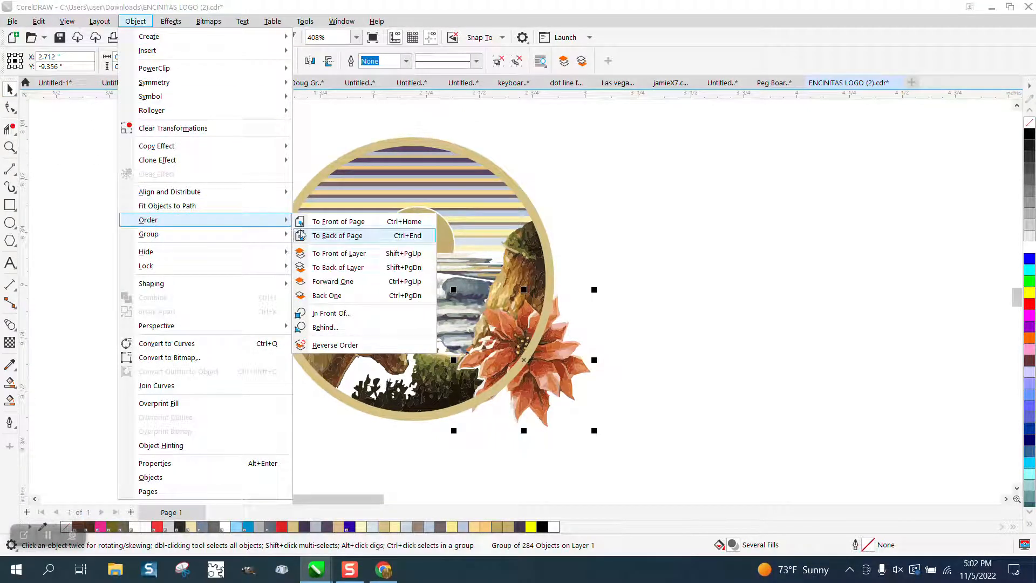
left_click(307, 222)
- Group the ringed scene, striped sky and poinsettia, and move the group 6 inches right onto the purple City of Encinitas disc
scroll(521, 291, "down", 6)
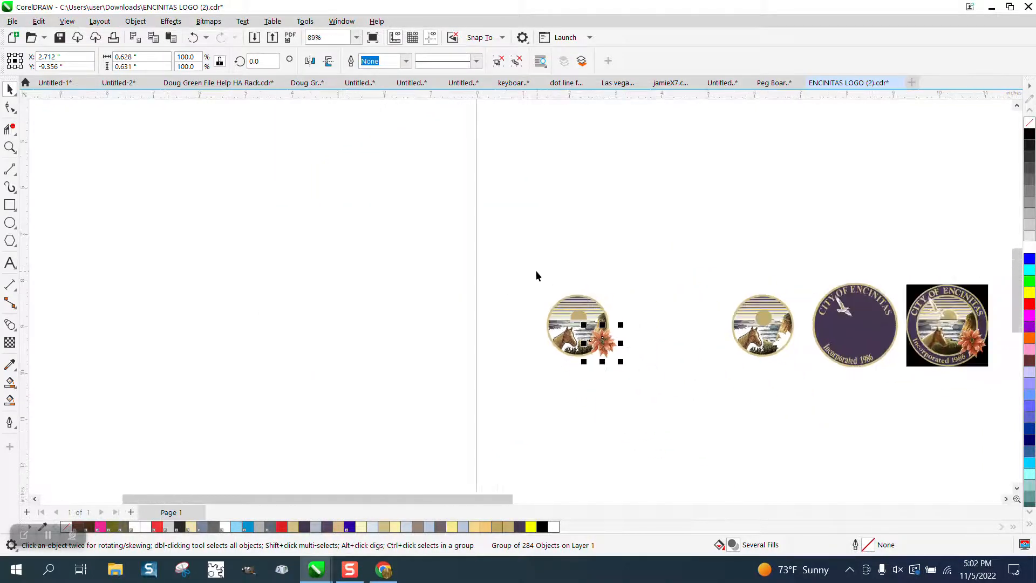
left_click_drag(537, 279, 655, 394)
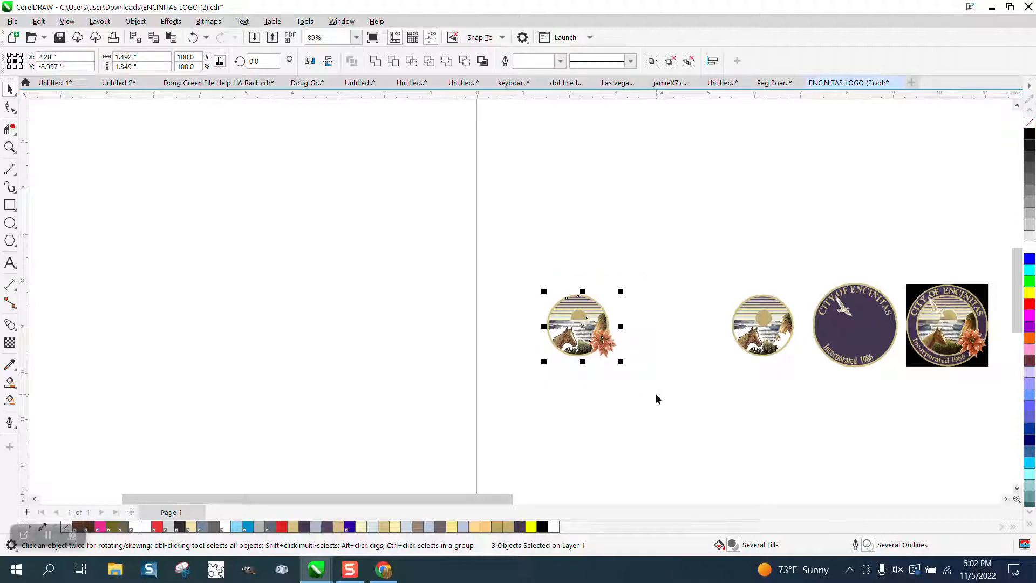
key("ctrl+g")
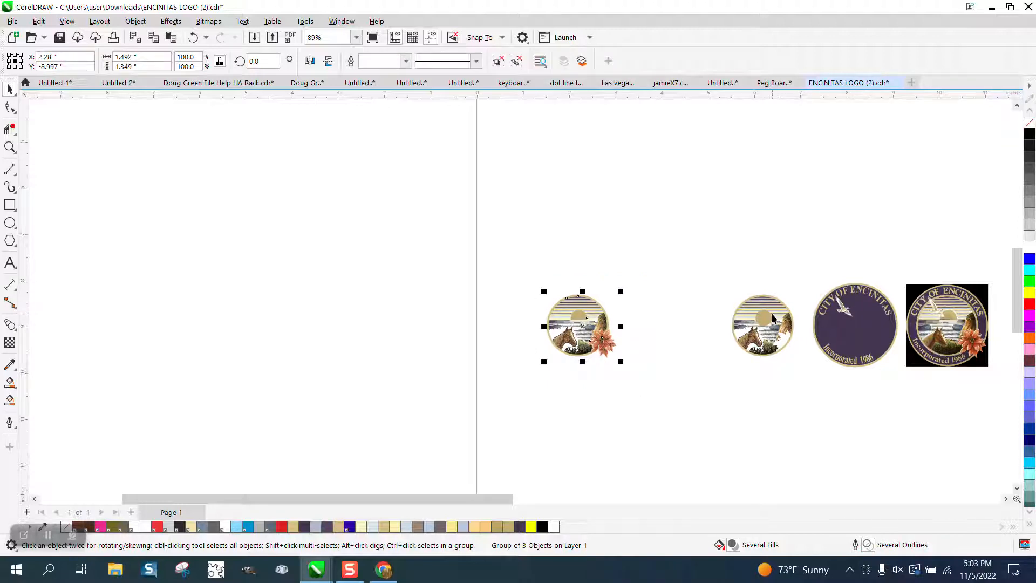
key("Right")
key("Right")
key("Right")
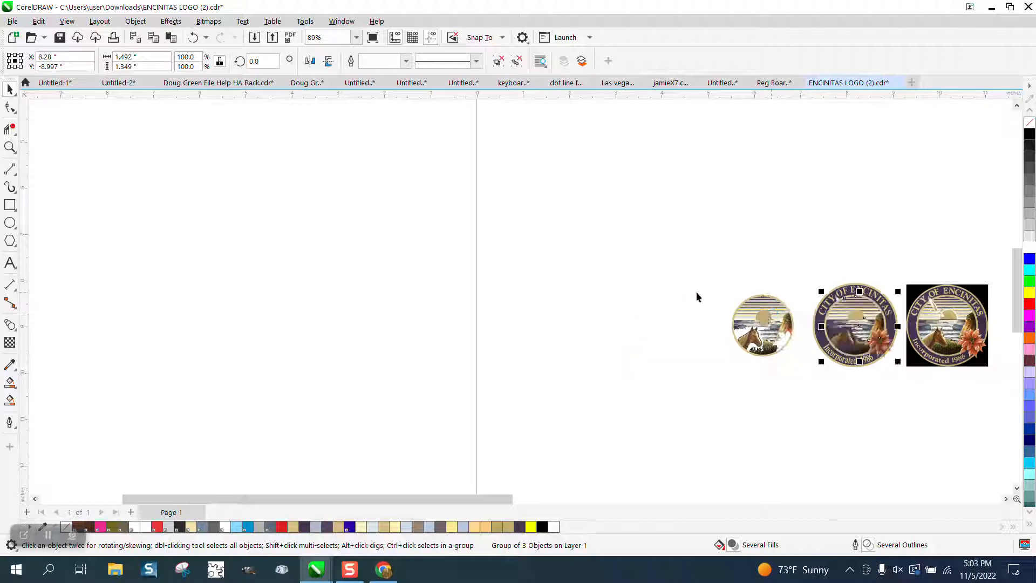
- Bring the white seagull group to the front of the page, above the scene on the purple disc
left_click(10, 147)
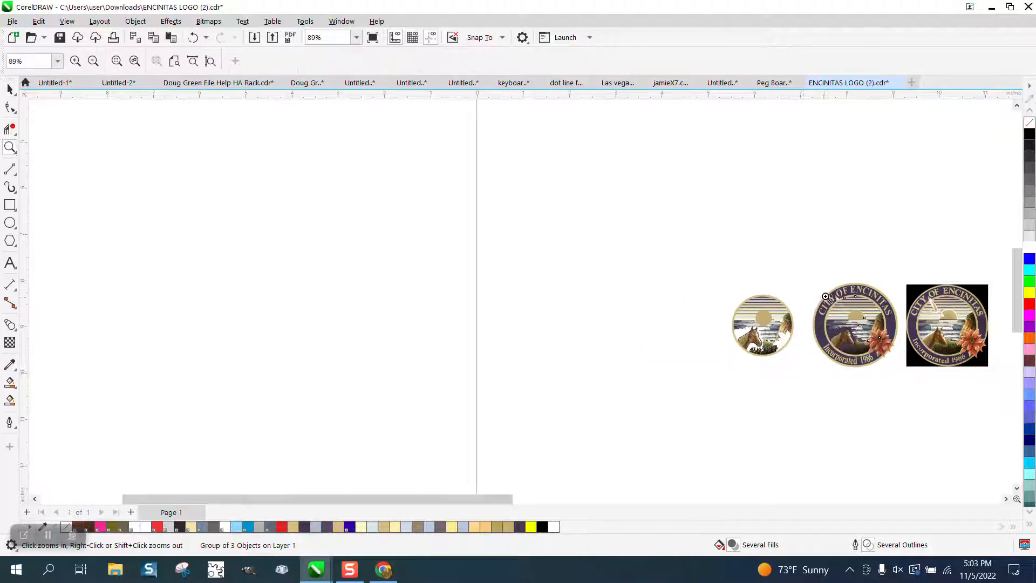
left_click_drag(915, 368, 918, 370)
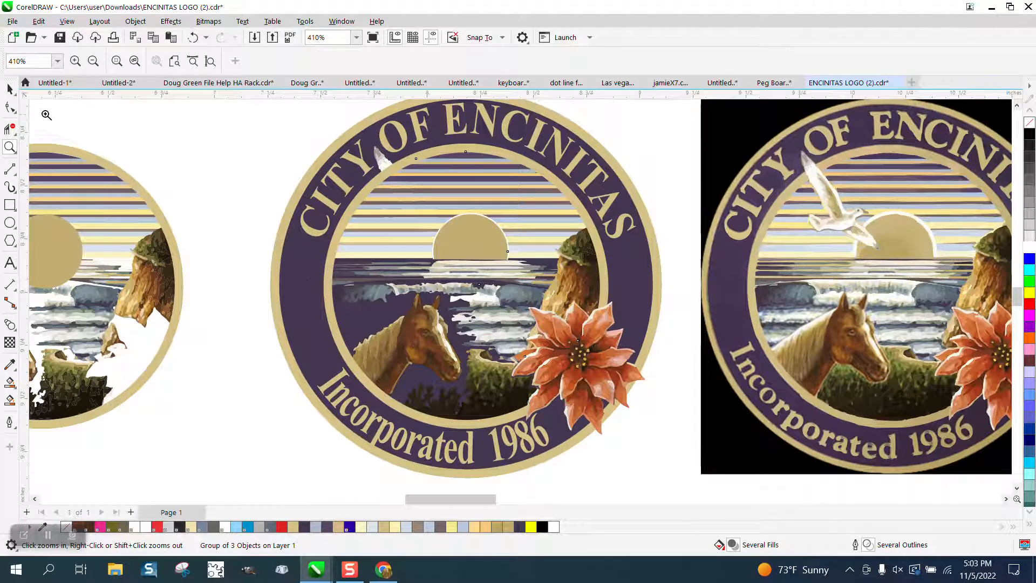
left_click(206, 147)
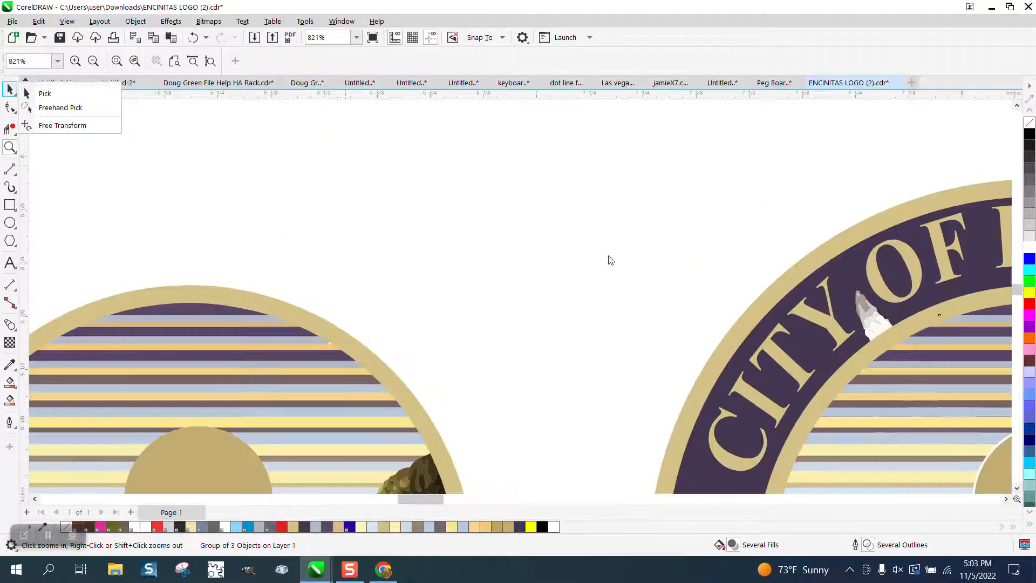
left_click(34, 145)
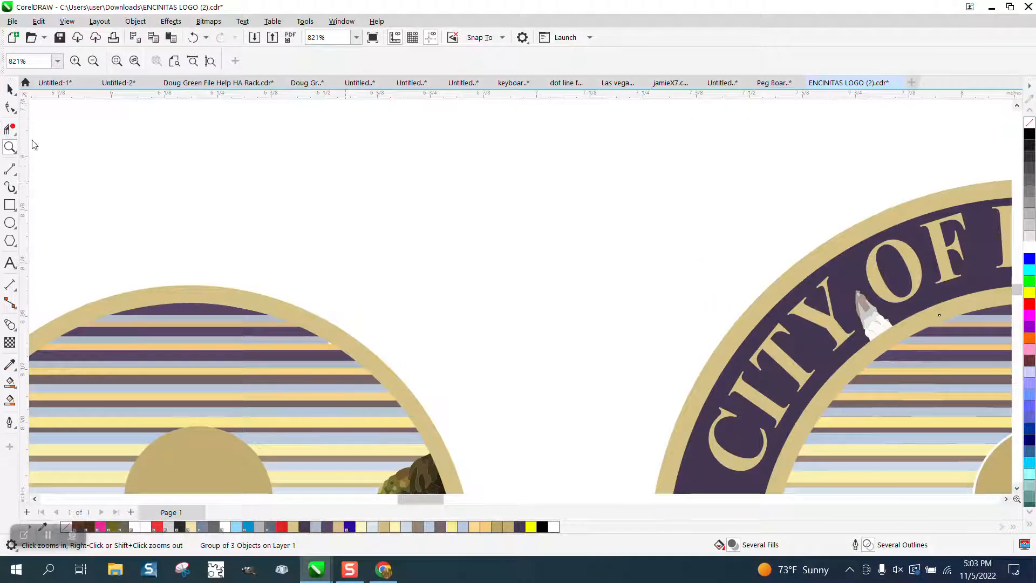
left_click_drag(770, 233, 949, 405)
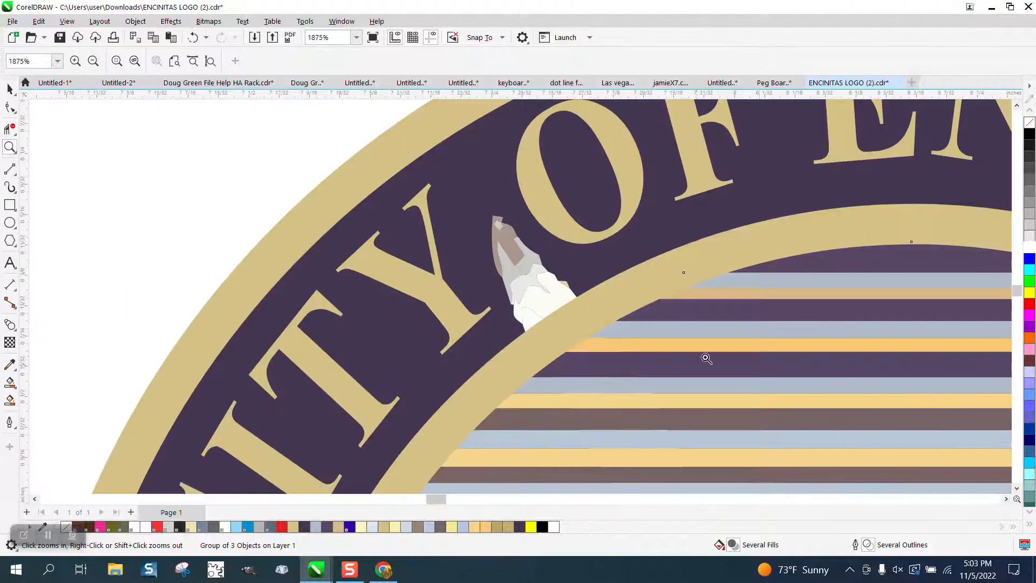
left_click(11, 90)
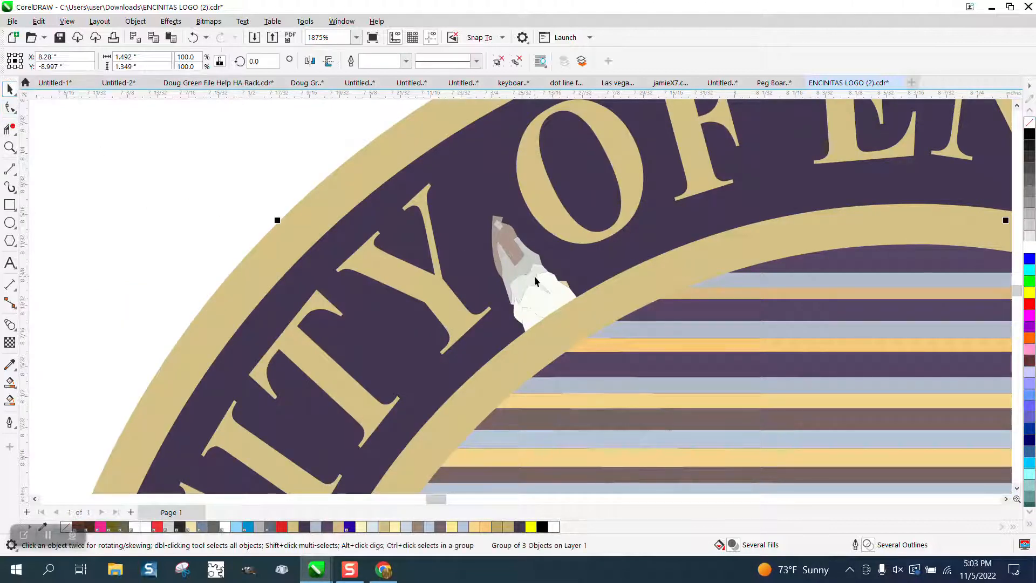
left_click(537, 275)
left_click(134, 23)
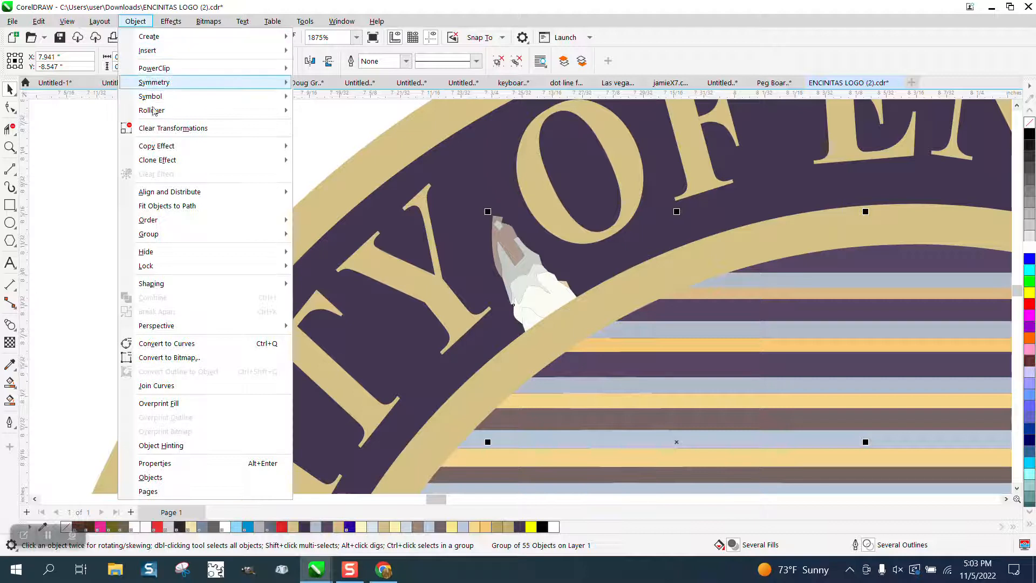
mouse_move(161, 221)
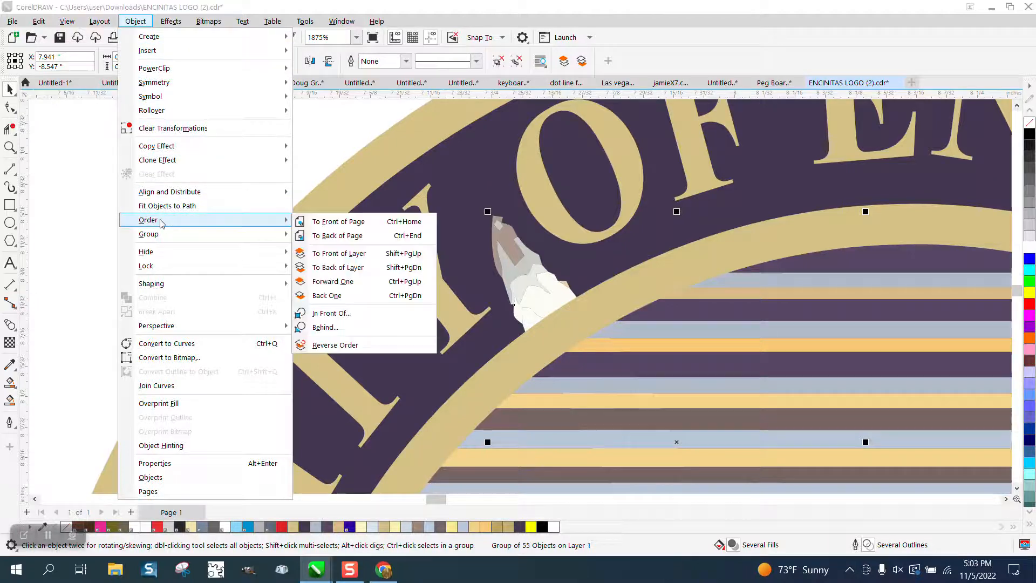
left_click(334, 221)
scroll(518, 294, "down", 4)
scroll(518, 295, "down", 5)
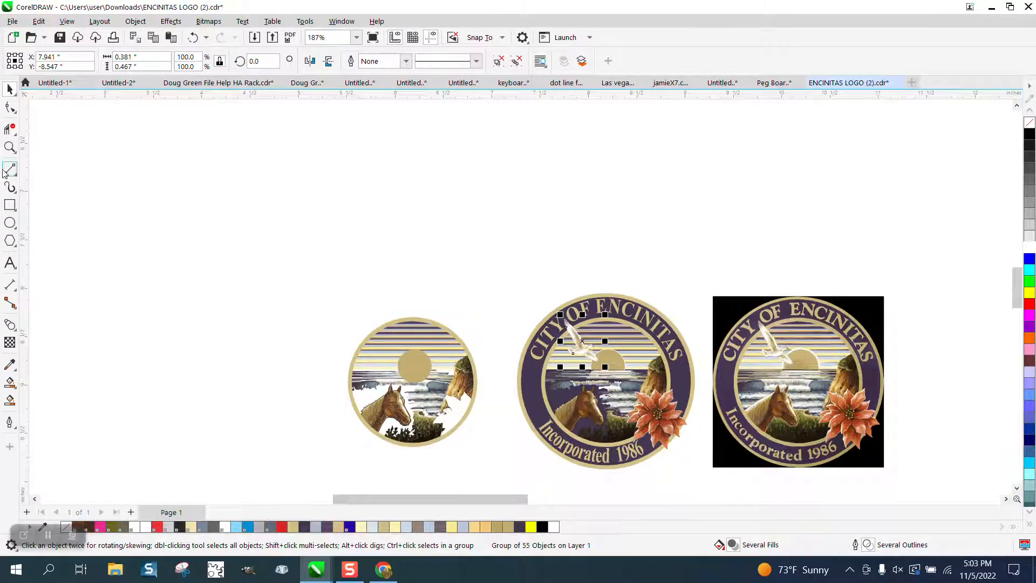
- Examine the assembled seal's lettering, horse, water and poinsettia and compare it with the original image on black
left_click(10, 147)
left_click_drag(501, 370, 713, 481)
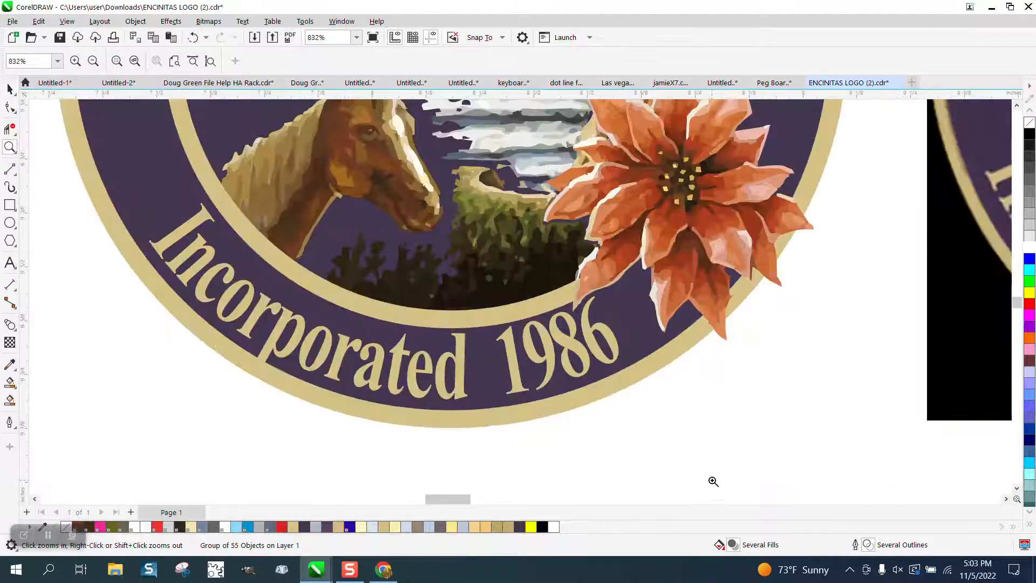
scroll(520, 296, "down", 1)
scroll(521, 298, "down", 1)
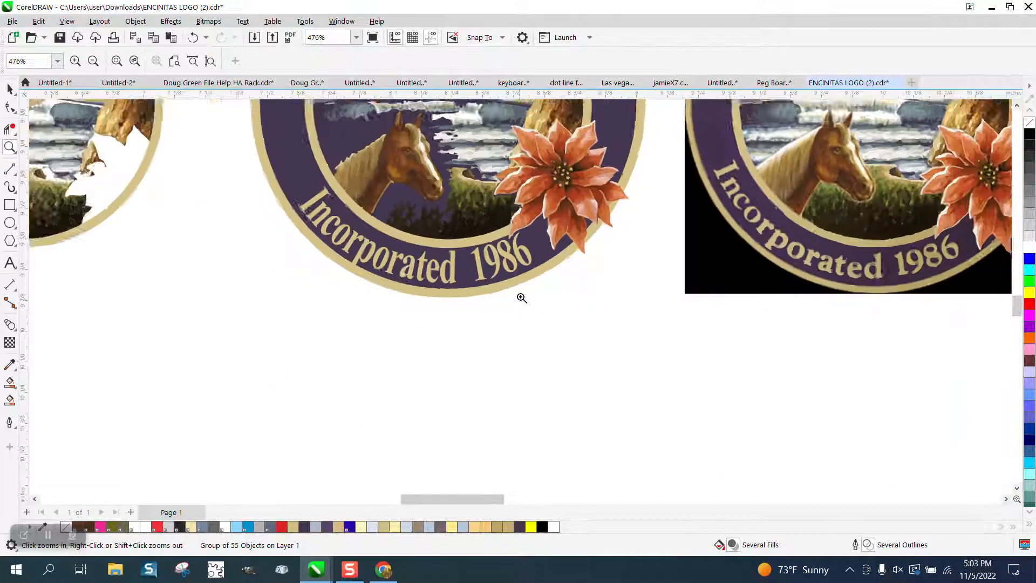
scroll(521, 298, "down", 1)
scroll(399, 213, "up", 3)
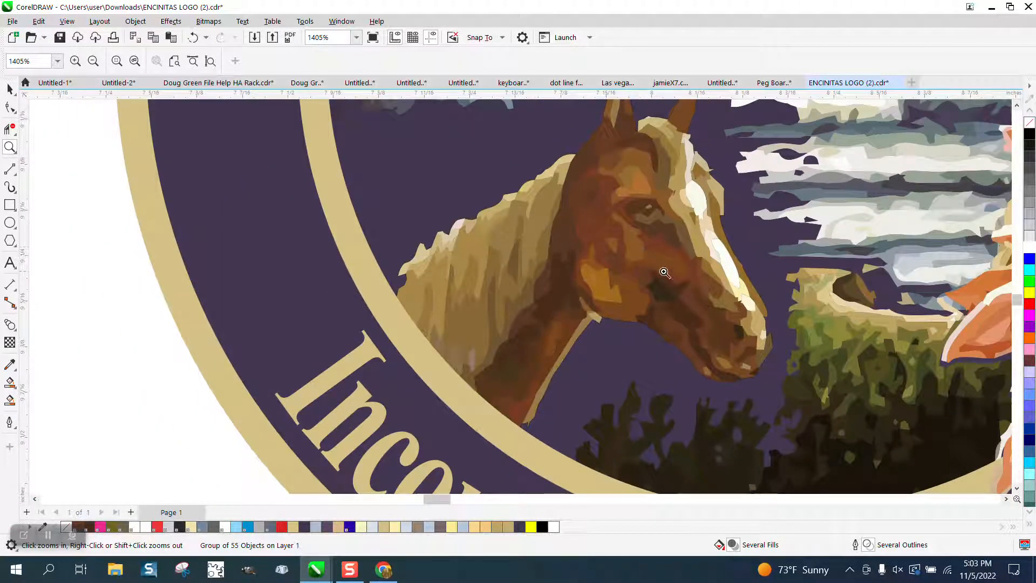
scroll(575, 260, "down", 1)
scroll(517, 299, "down", 3)
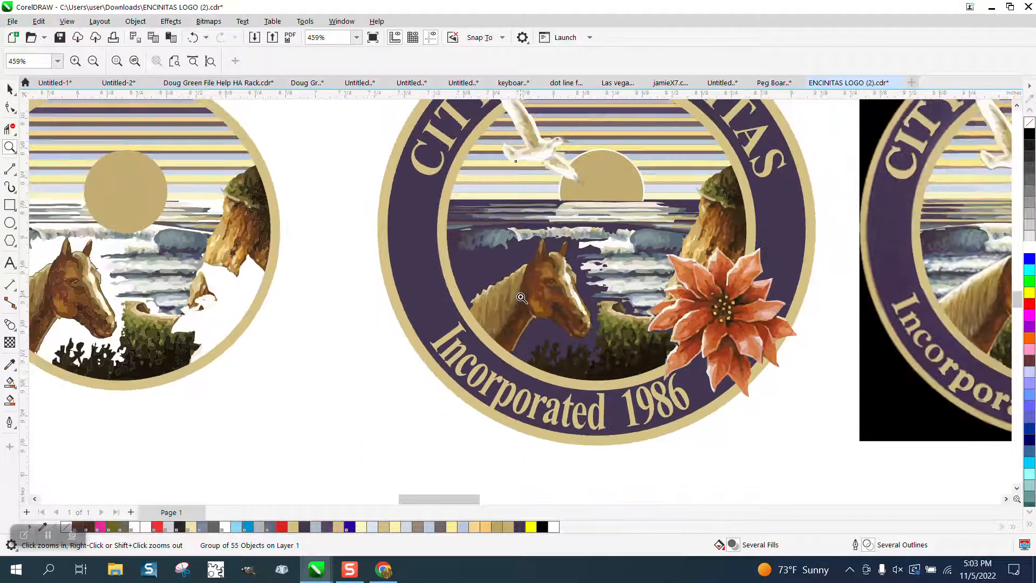
scroll(521, 297, "down", 1)
scroll(521, 297, "down", 1)
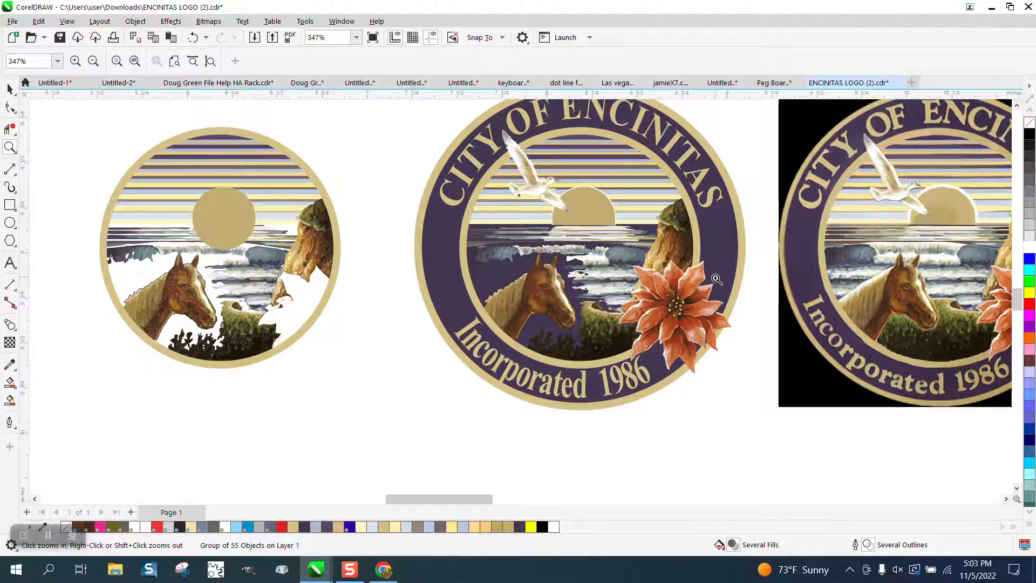
scroll(521, 297, "down", 3)
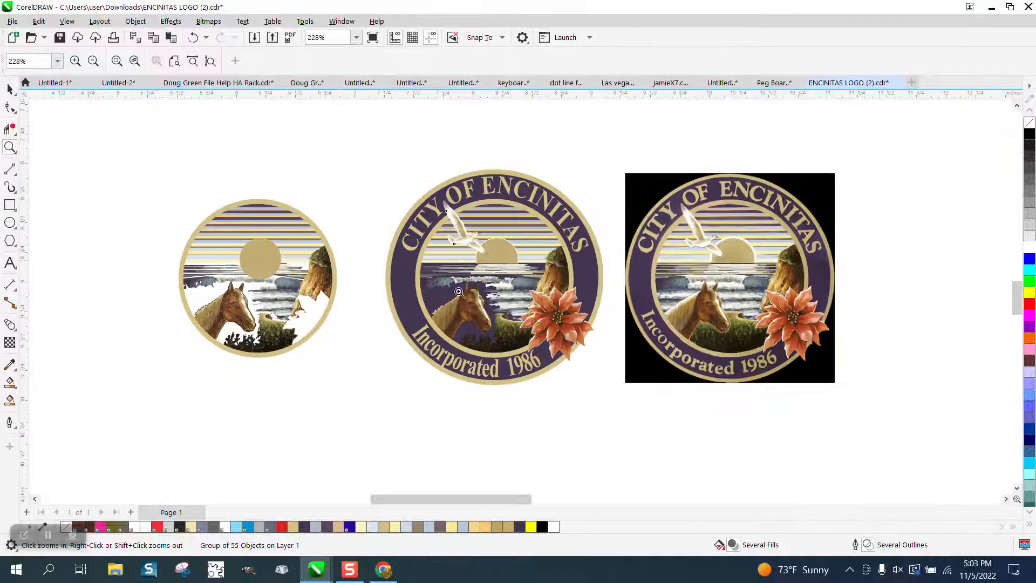
left_click_drag(376, 177, 650, 386)
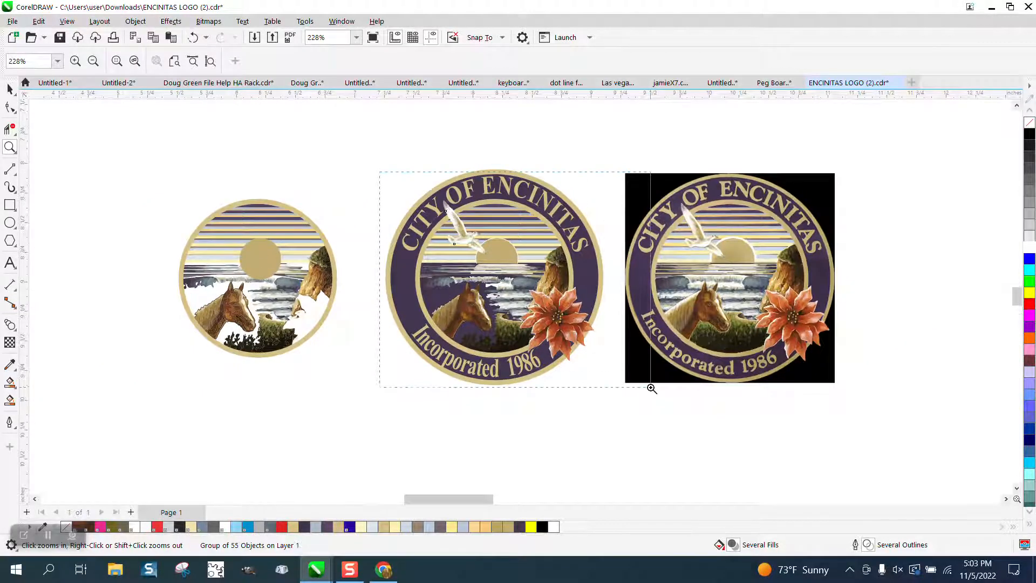